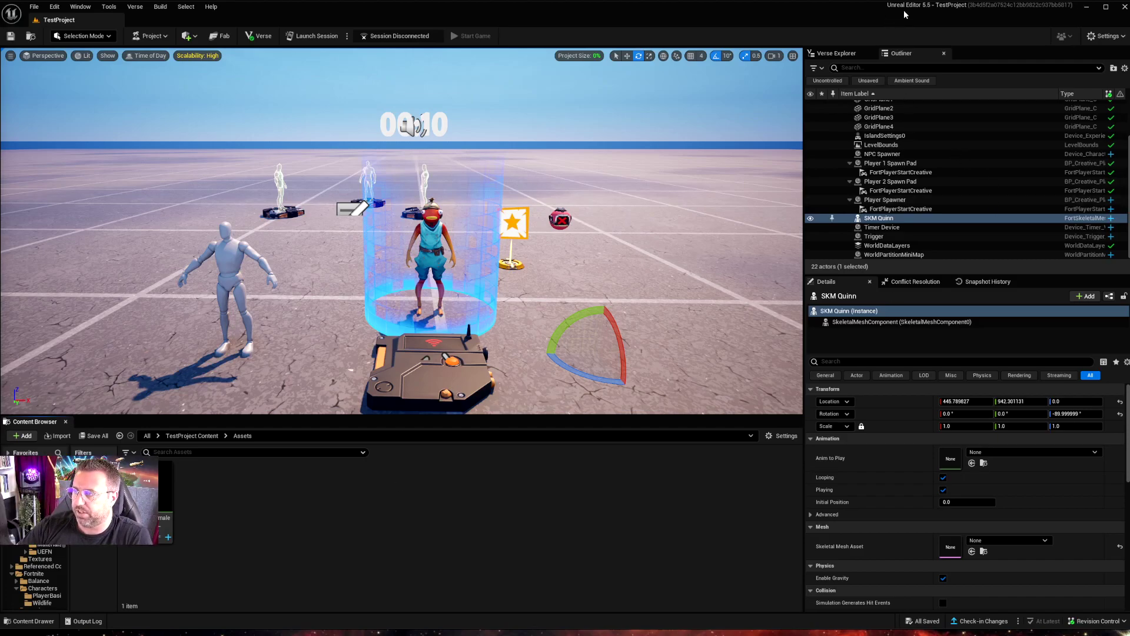
Bring the Chrome window with the Mixamo site to the front over the UEFN editor.
mouse_move(929, 6)
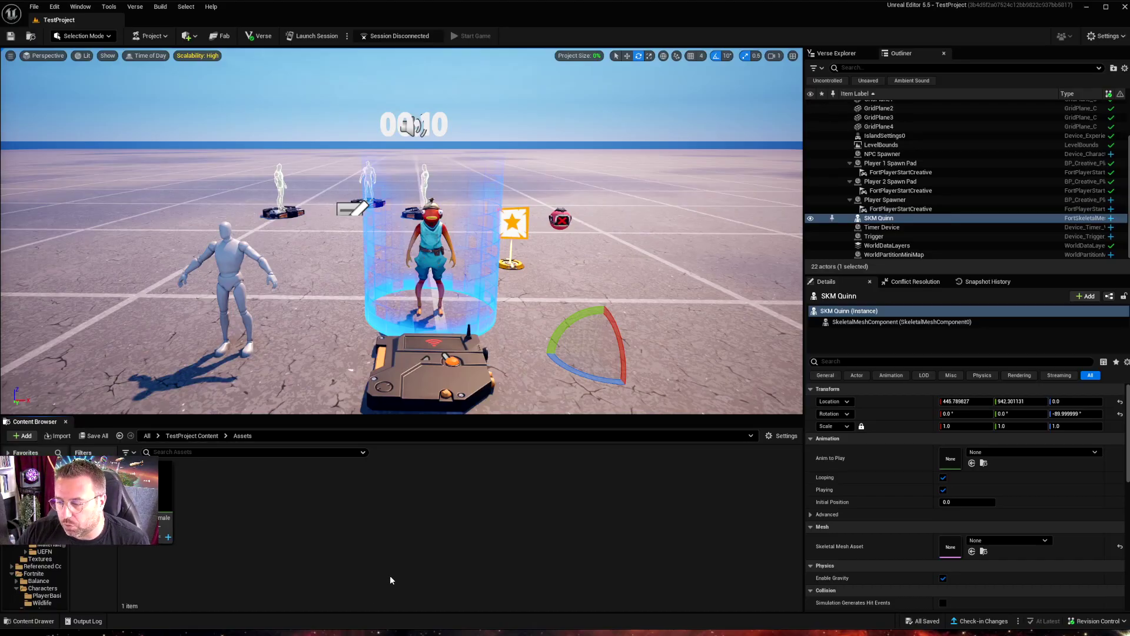
Download the Taunt animation on Y Bot as FBX Binary with skin at 30 fps.
left_click(465, 623)
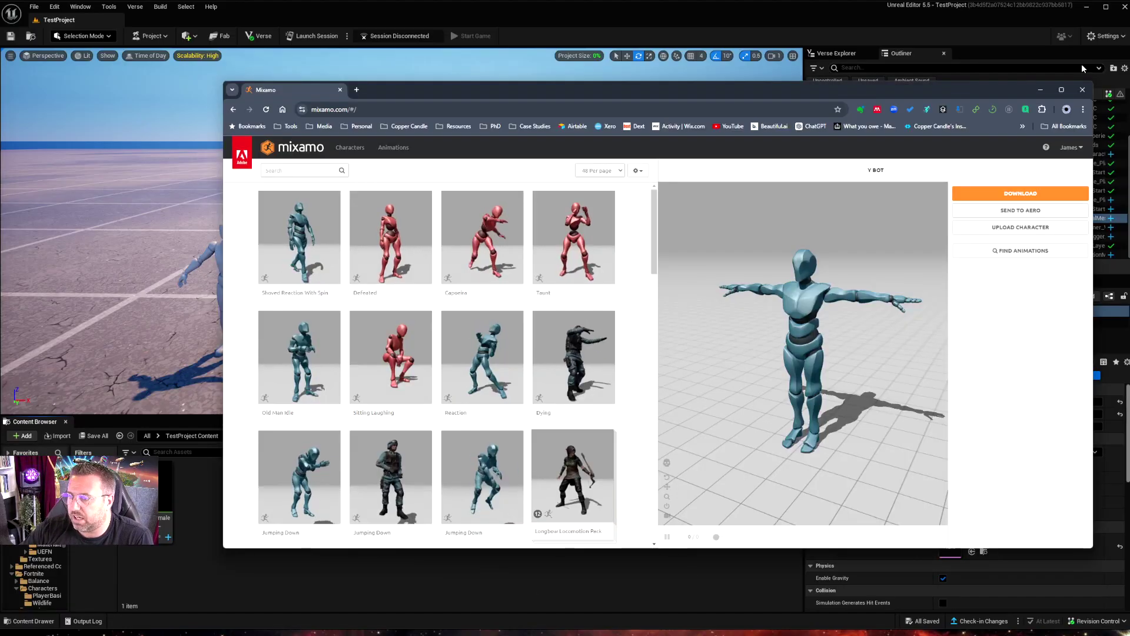
left_click_drag(559, 91, 507, 84)
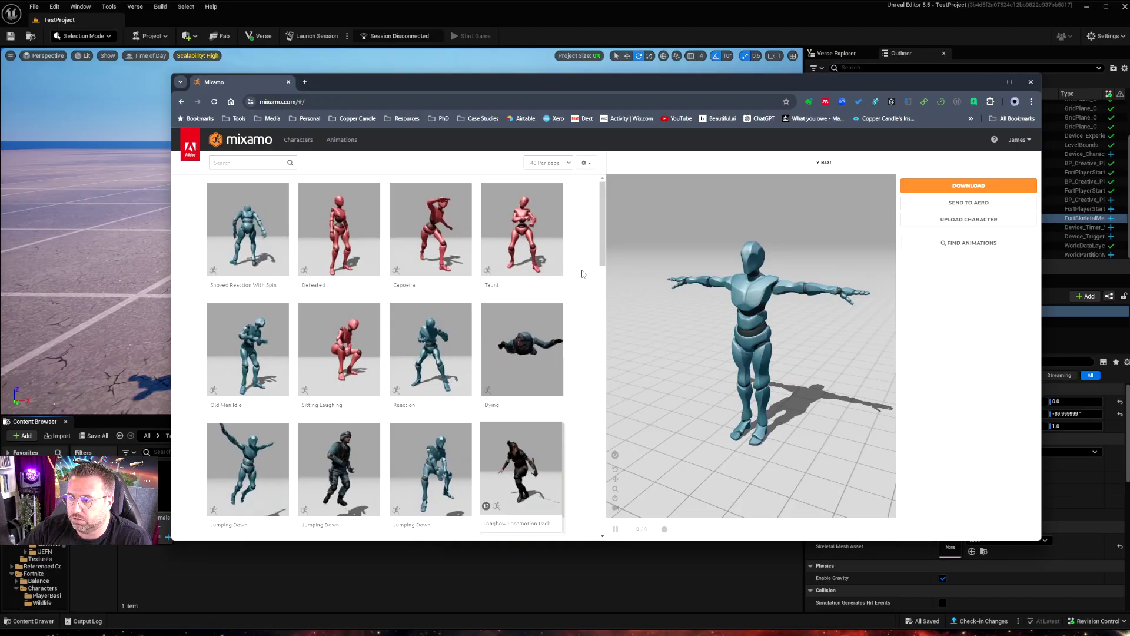
left_click(523, 230)
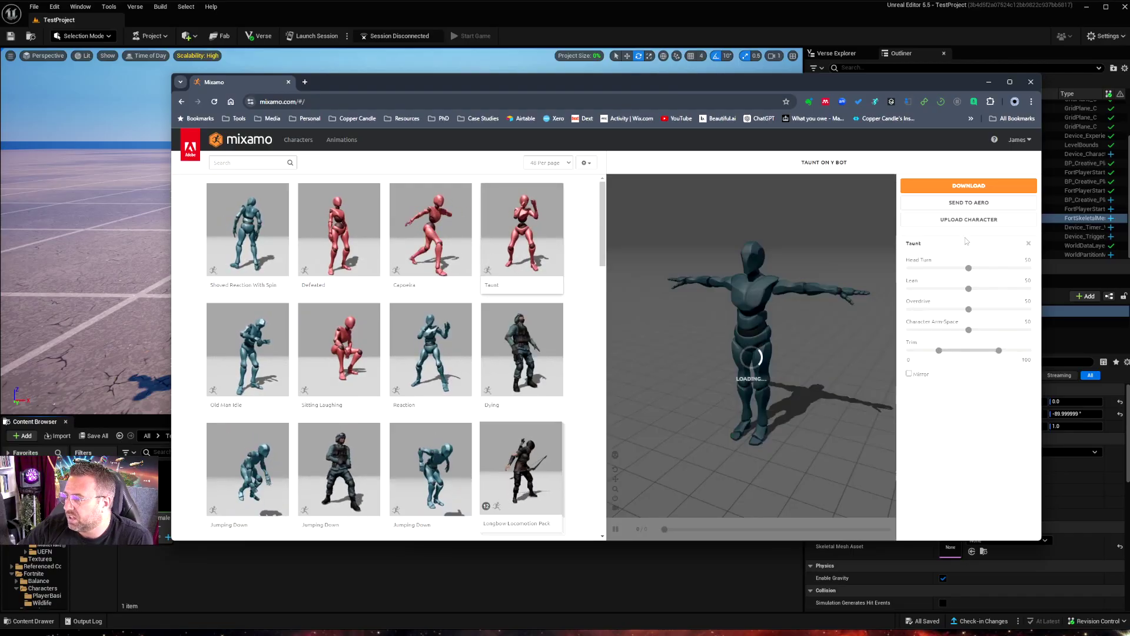
left_click(972, 185)
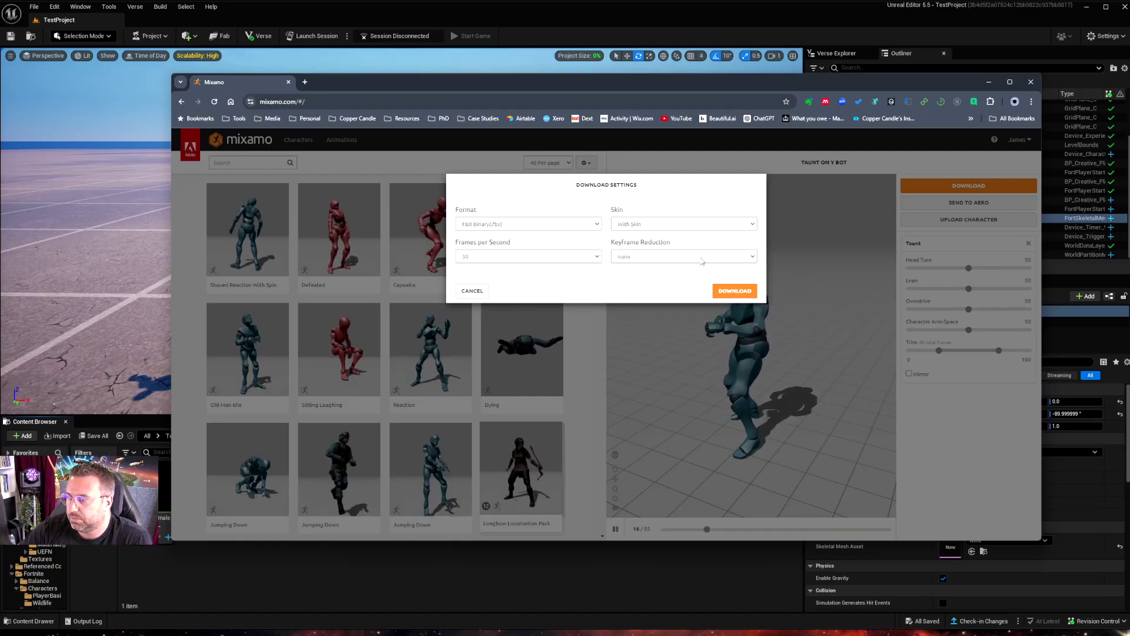
left_click(737, 289)
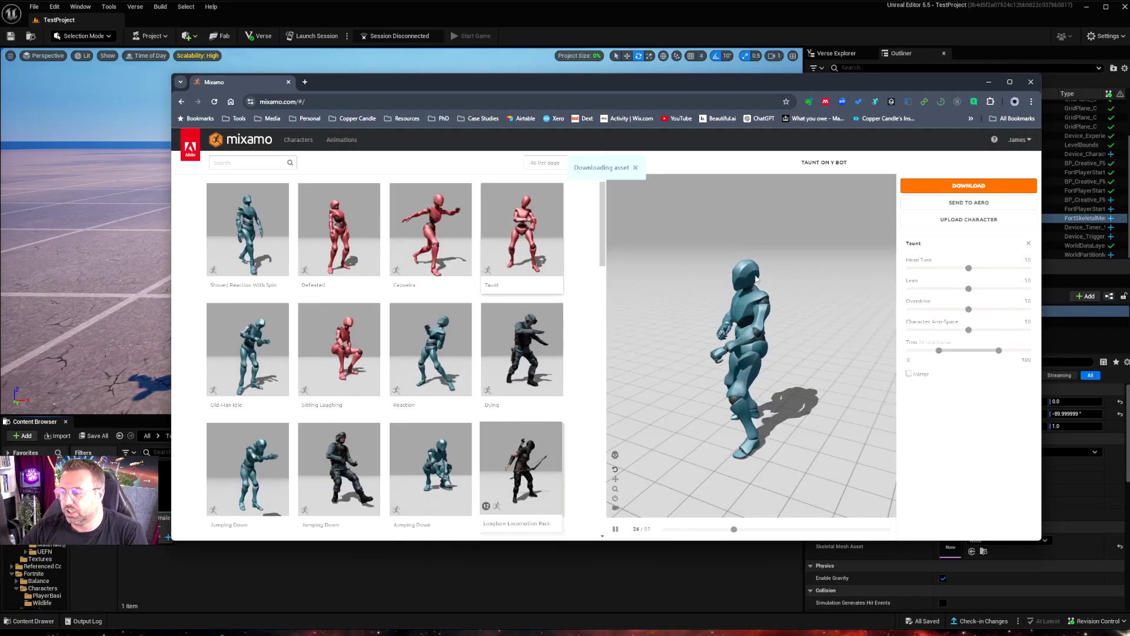
Replace the Mixamo character with Ely for the Taunt animation.
left_click(302, 140)
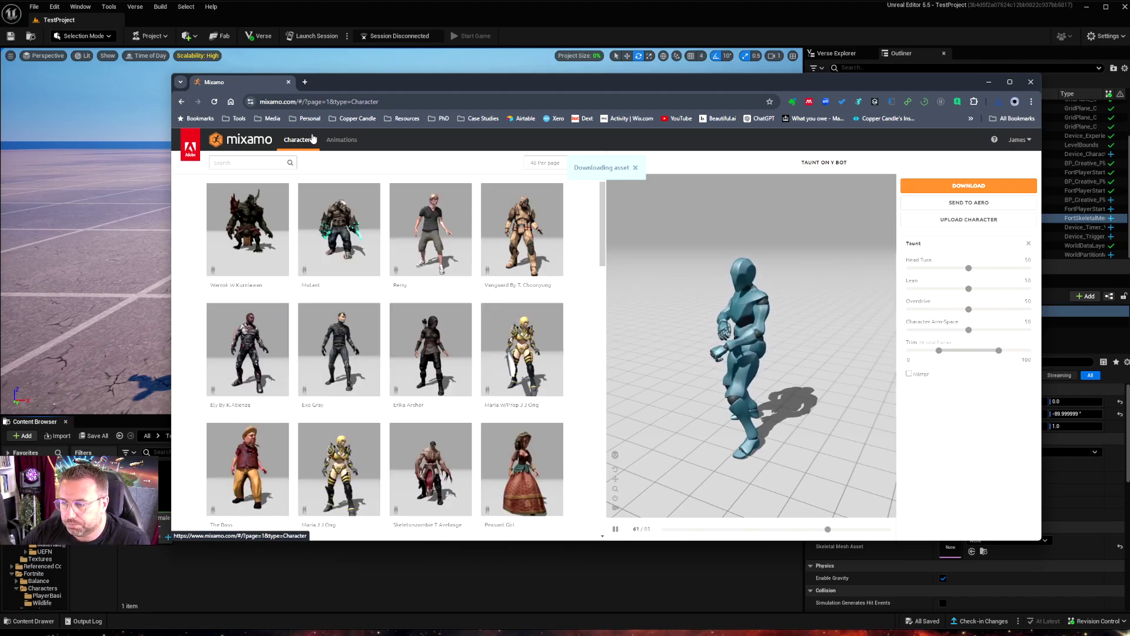
scroll(509, 364, "down", 1)
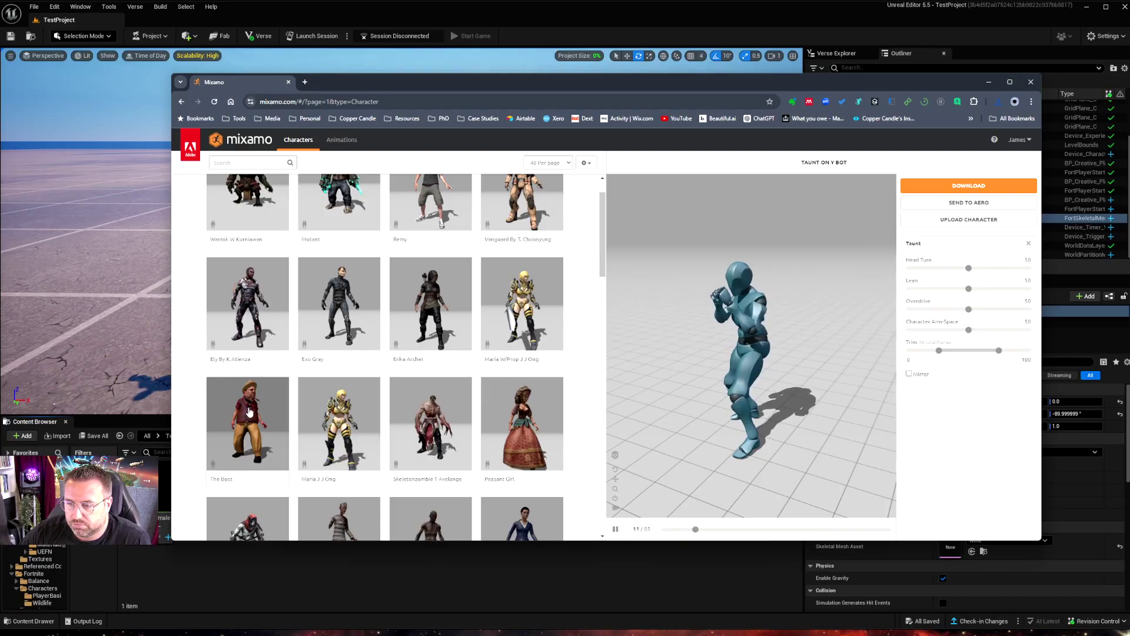
left_click(315, 317)
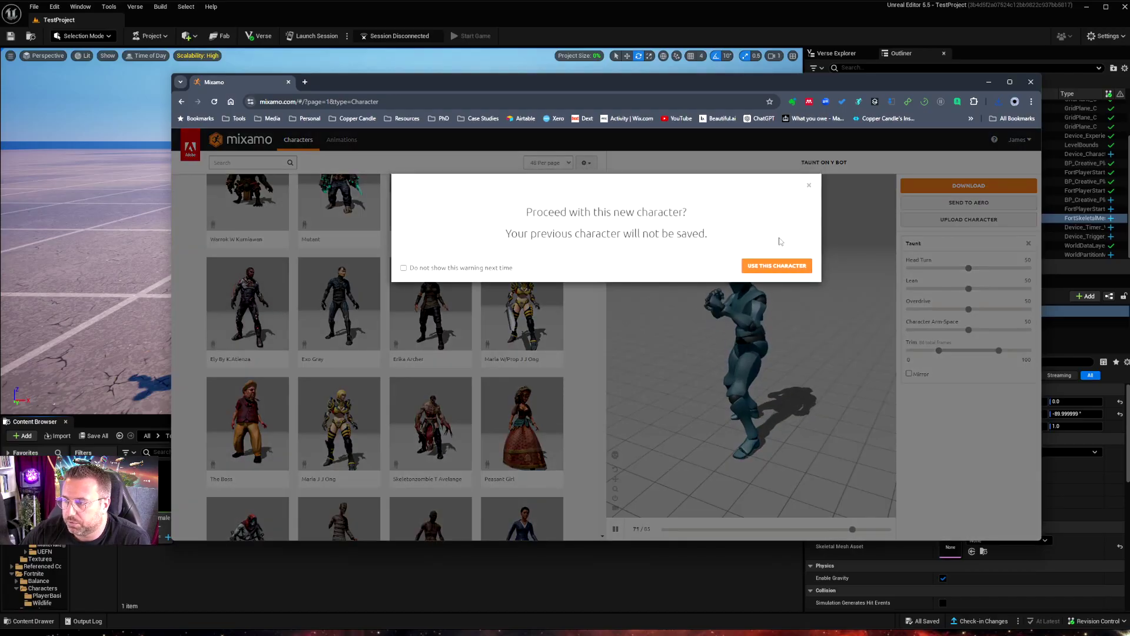
left_click(792, 268)
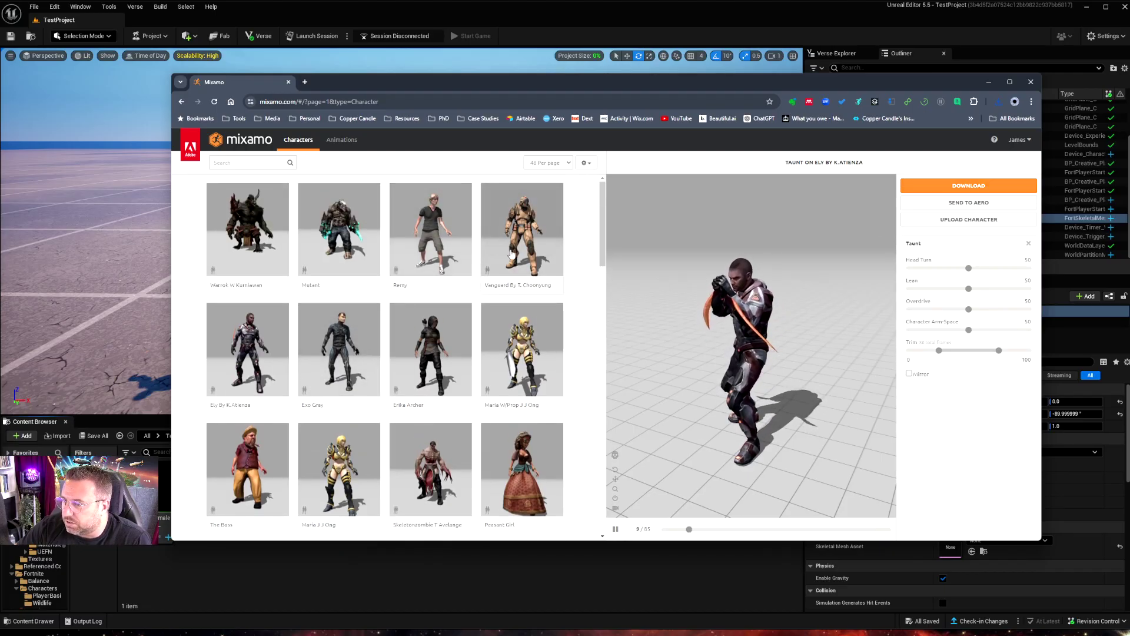
Download Ely's Taunt as FBX Binary, With Skin, 30 fps, then switch to Remy.
left_click(972, 187)
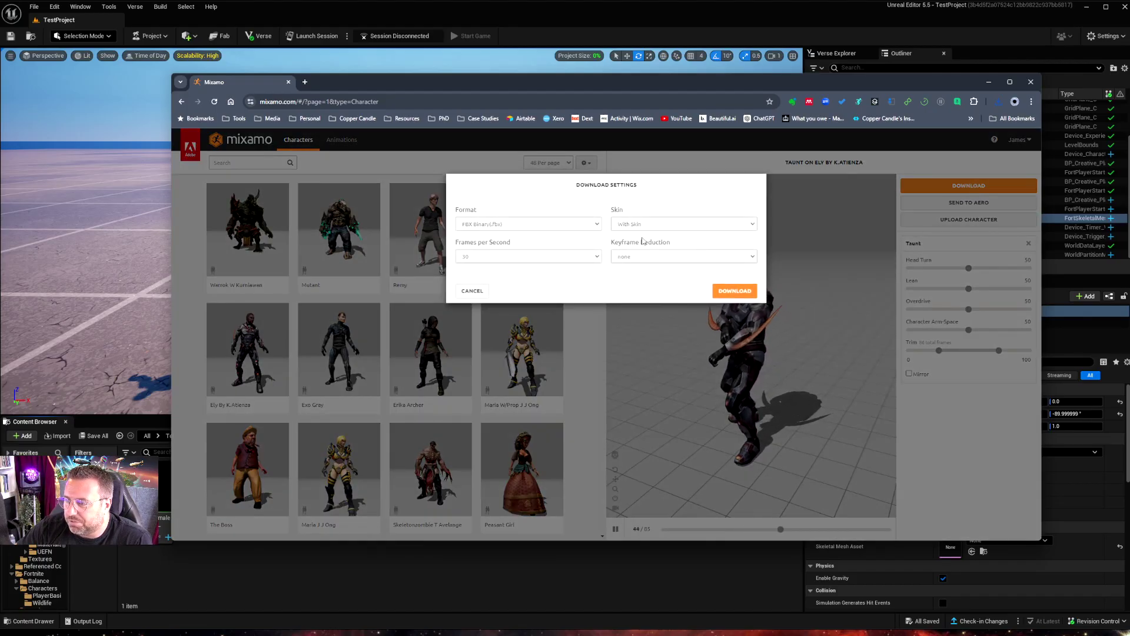
left_click(527, 257)
left_click(528, 290)
left_click(657, 224)
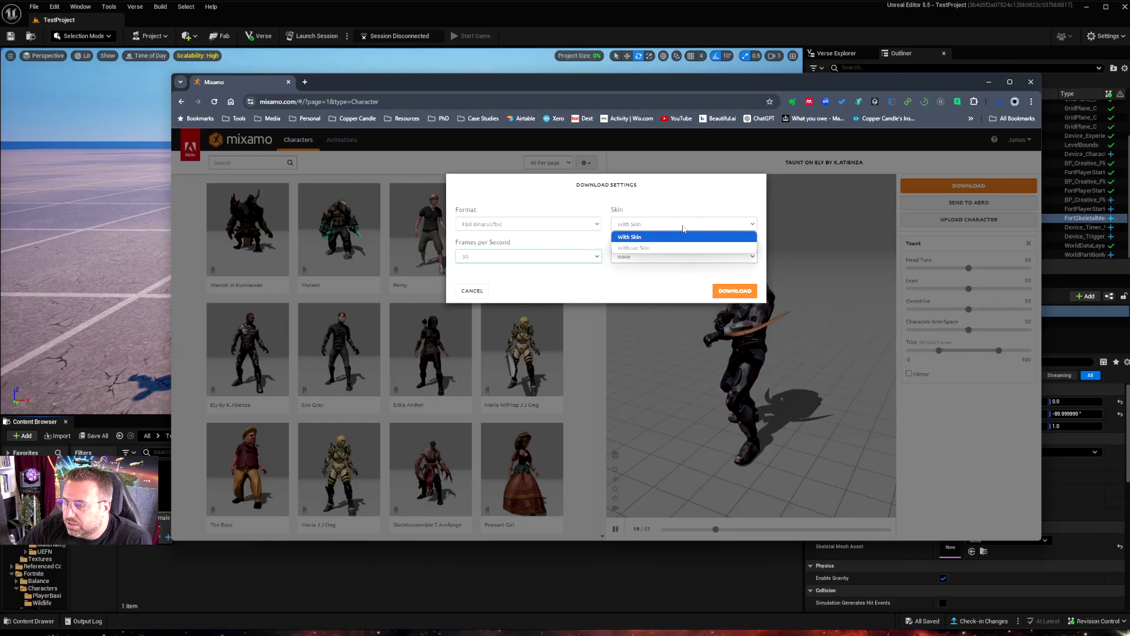
left_click(647, 234)
left_click(551, 225)
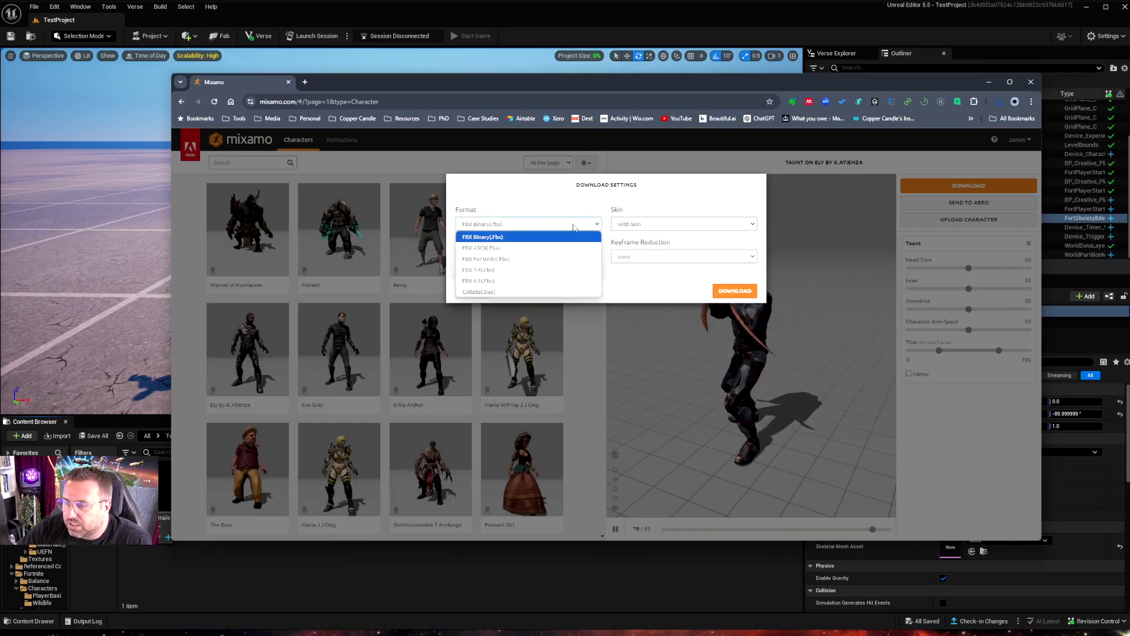
left_click(550, 236)
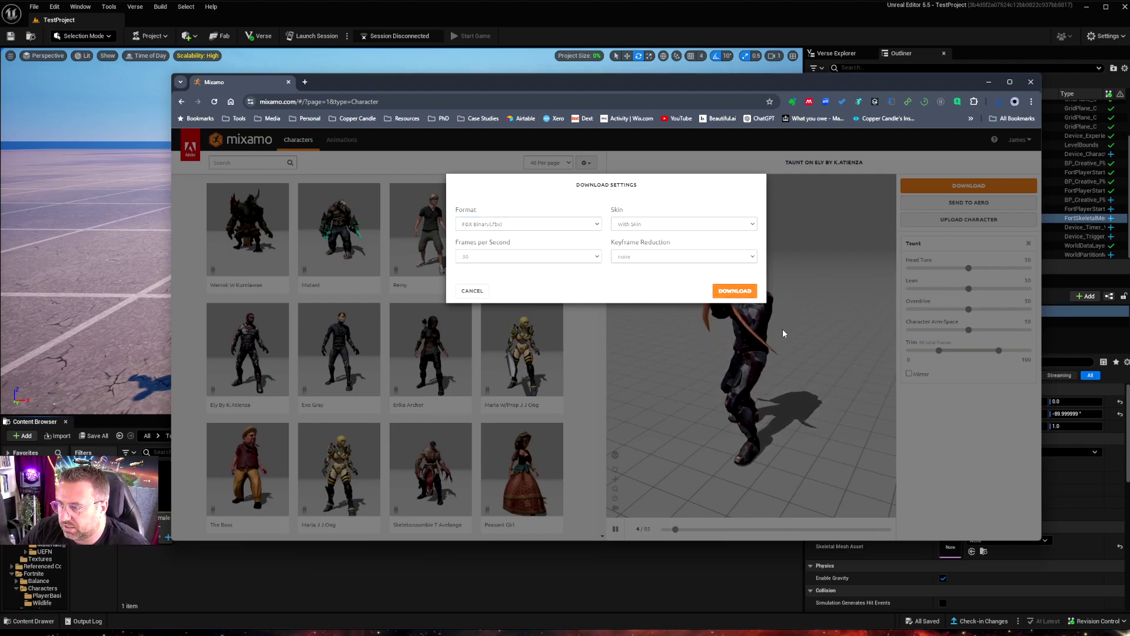
left_click(734, 290)
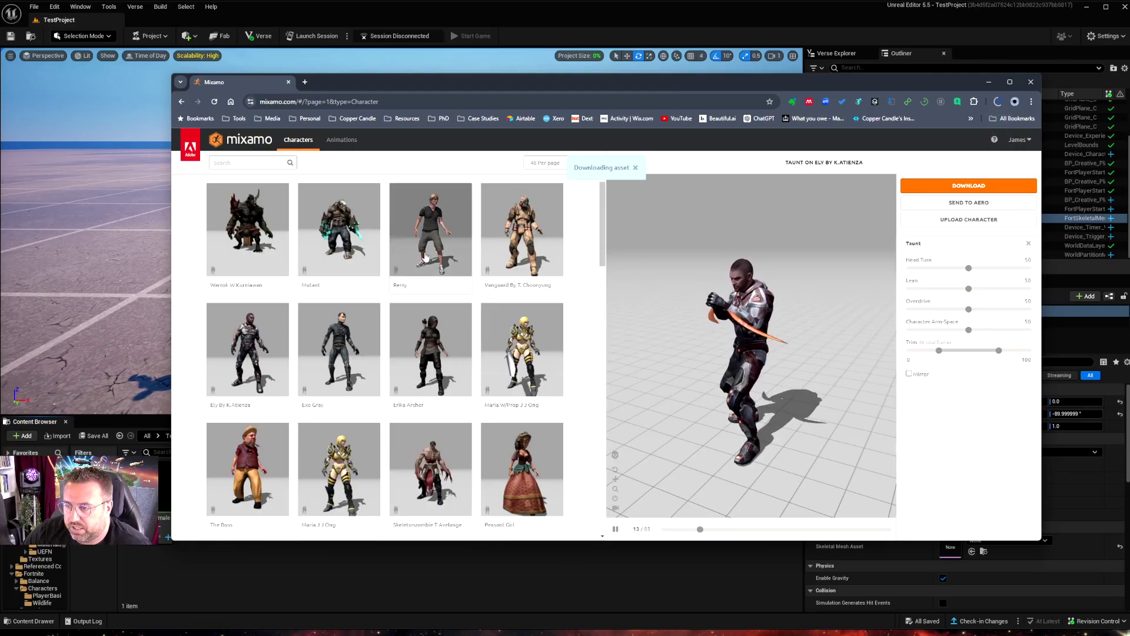
left_click(425, 257)
left_click(792, 253)
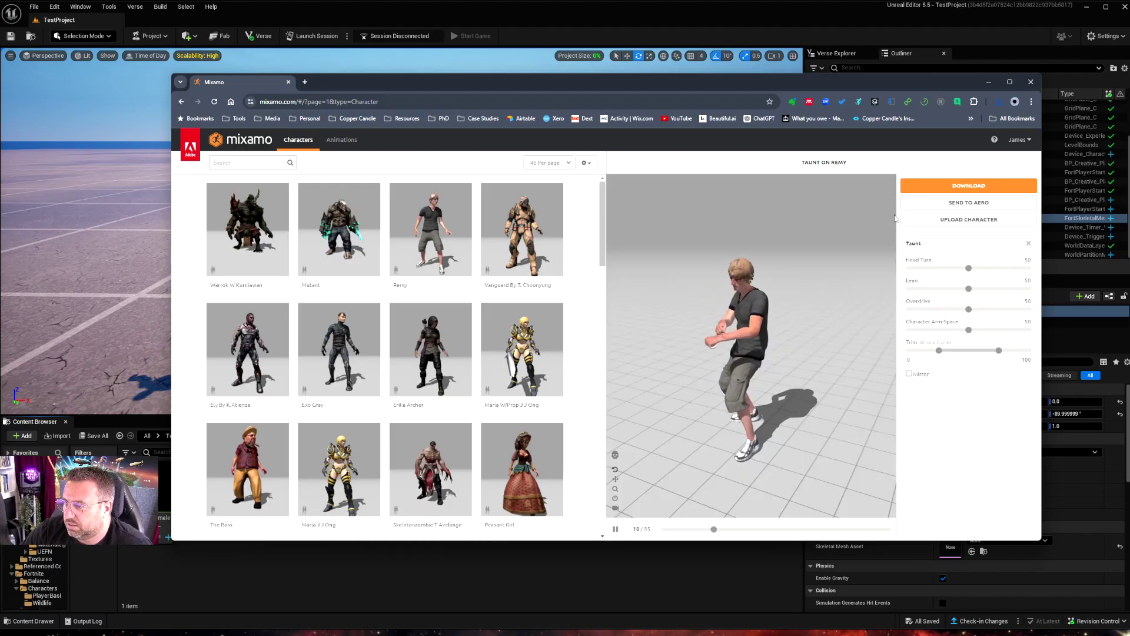
Download the Praying animation on Remy as Praying.fbx, then minimize the browser.
left_click(352, 143)
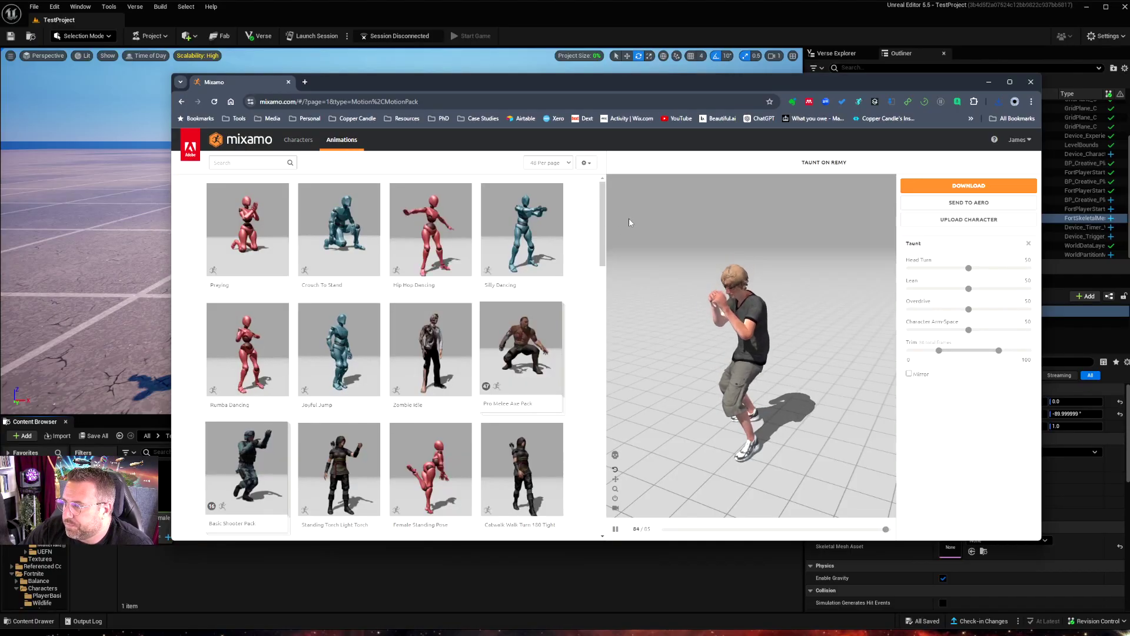
left_click(238, 215)
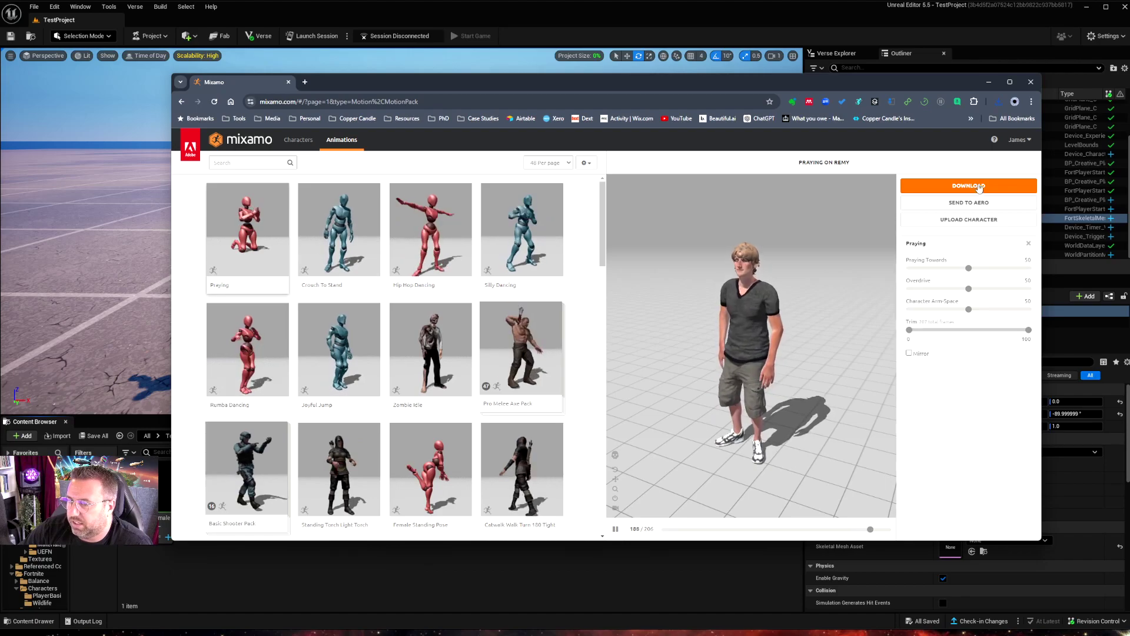
left_click(977, 187)
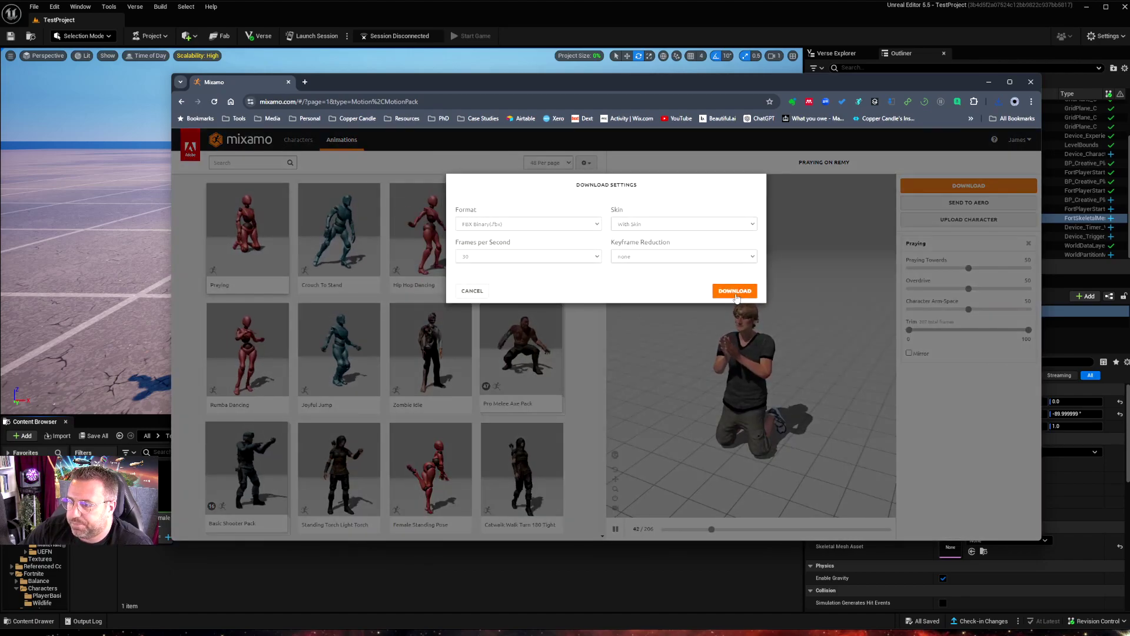
left_click(735, 292)
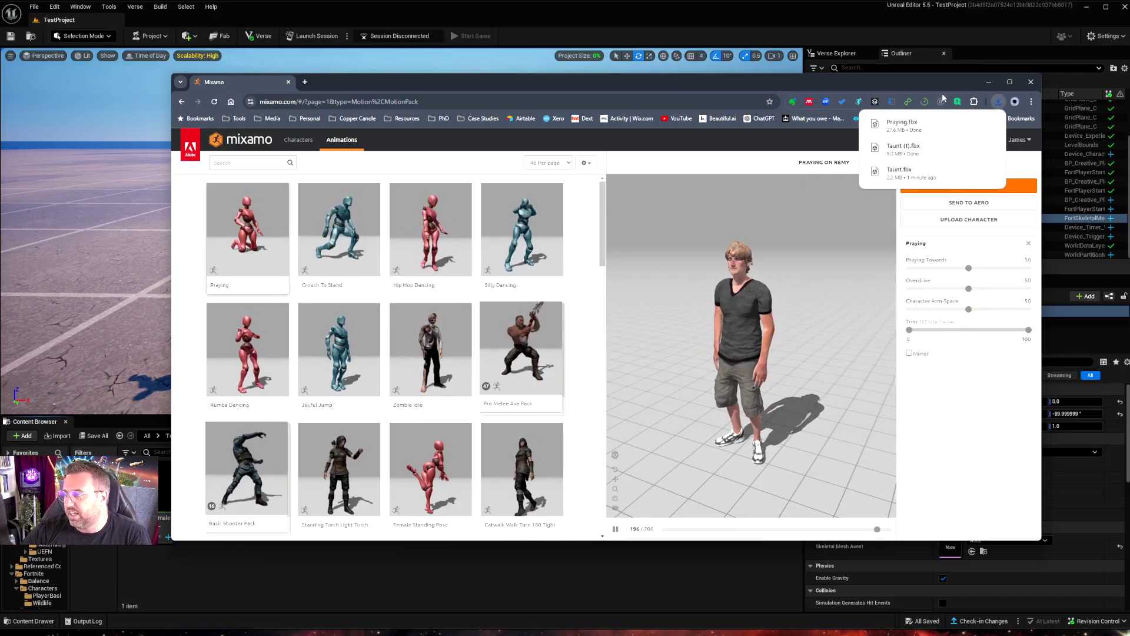
left_click(989, 83)
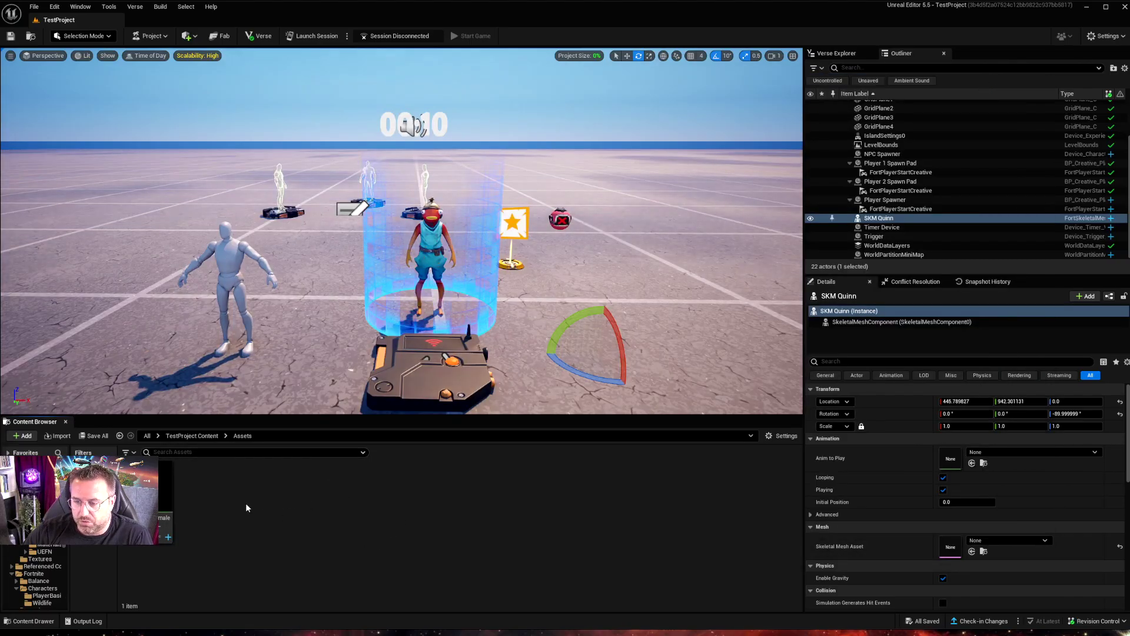
Import Praying.fbx from the Downloads folder into /TestProject/Assets.
right_click(274, 504)
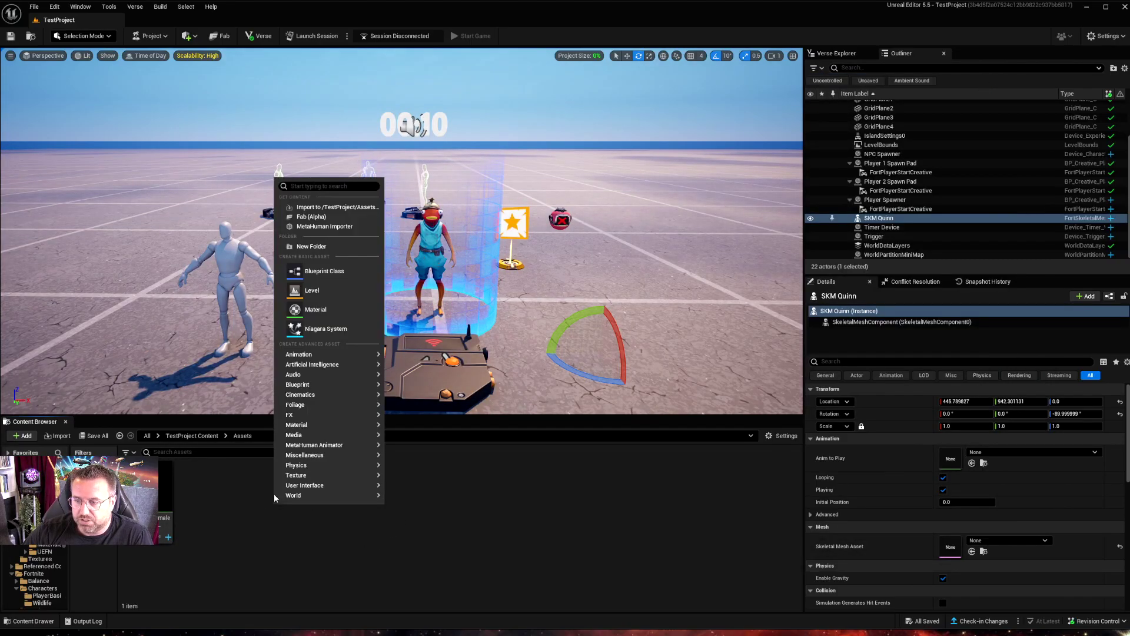
left_click(335, 207)
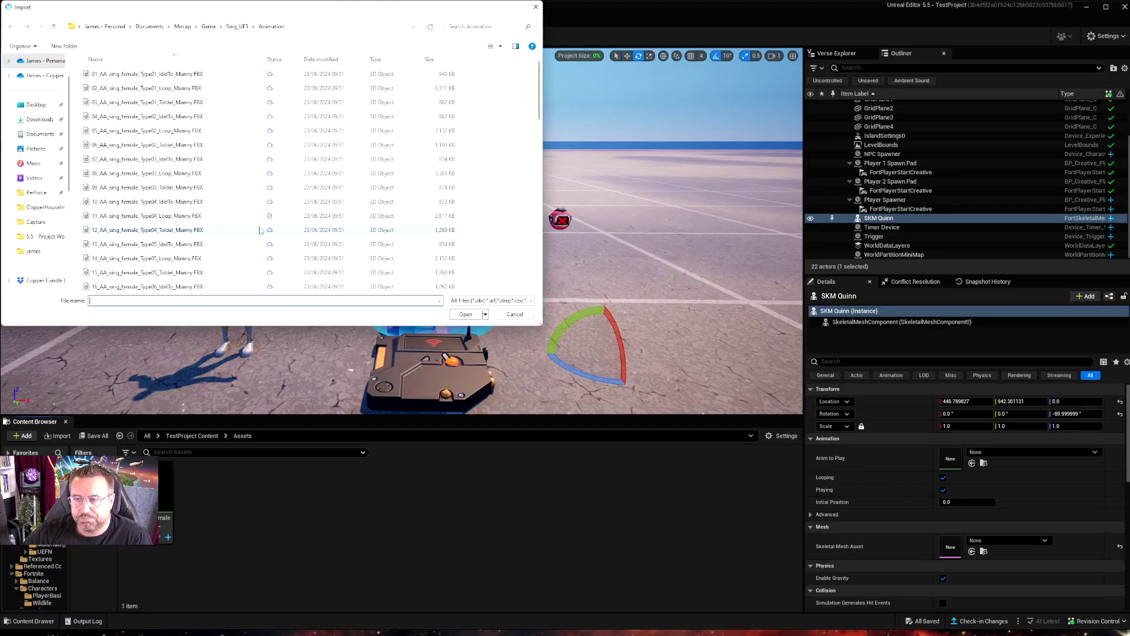
left_click(35, 120)
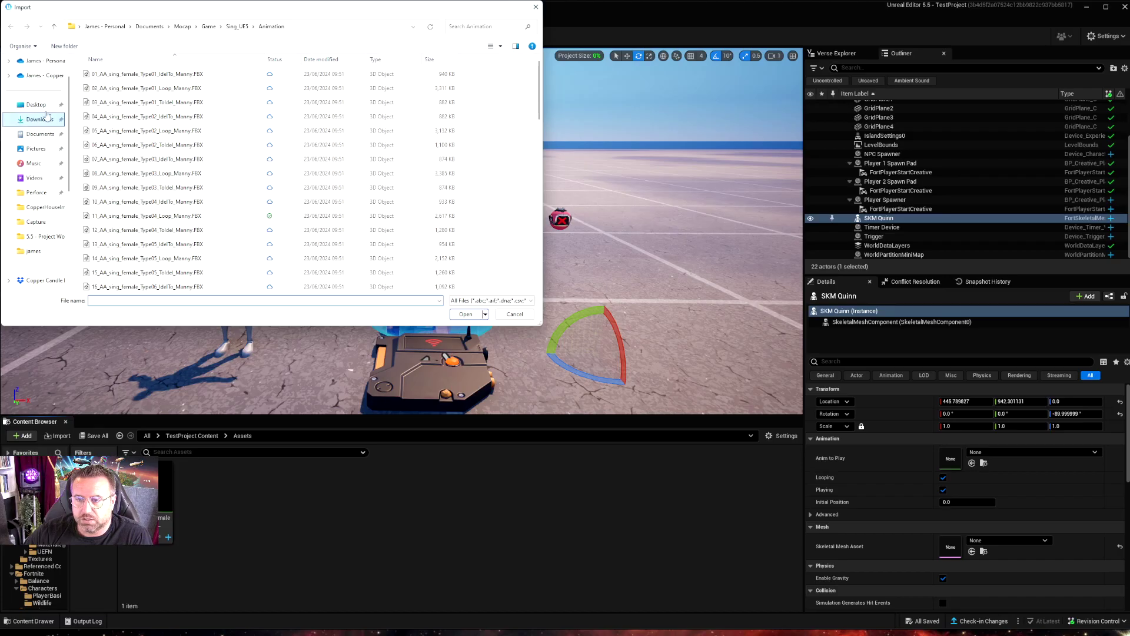
left_click(93, 62)
left_click(104, 95)
double_click(109, 100)
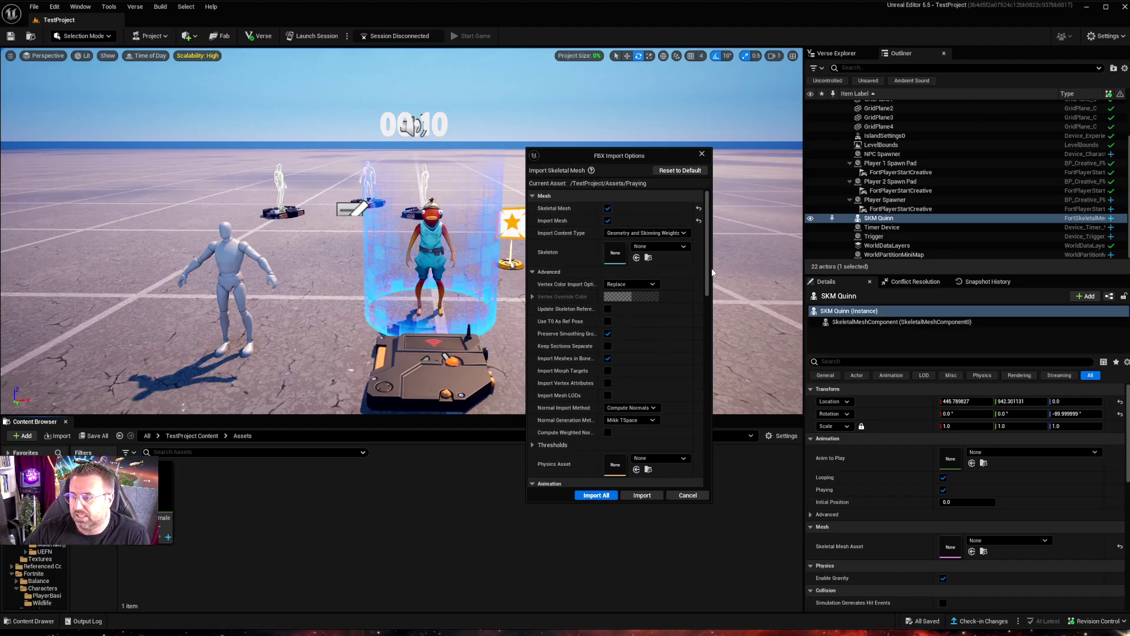
Review the Praying FBX import options and import it with all materials and textures.
left_click_drag(713, 272, 620, 329)
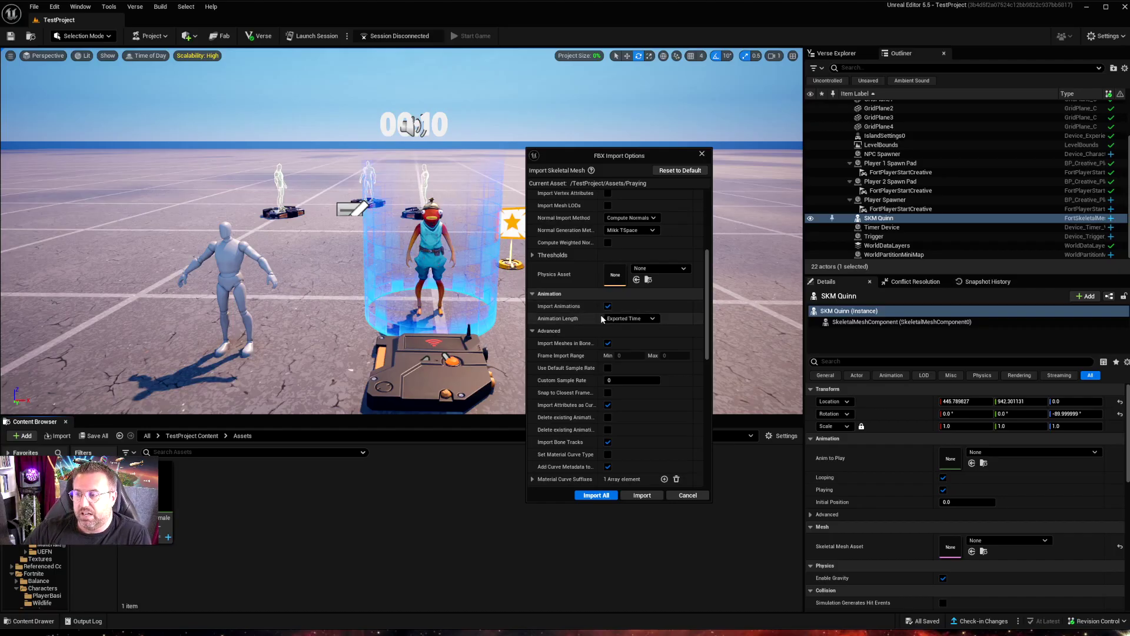
scroll(577, 331, "down", 3)
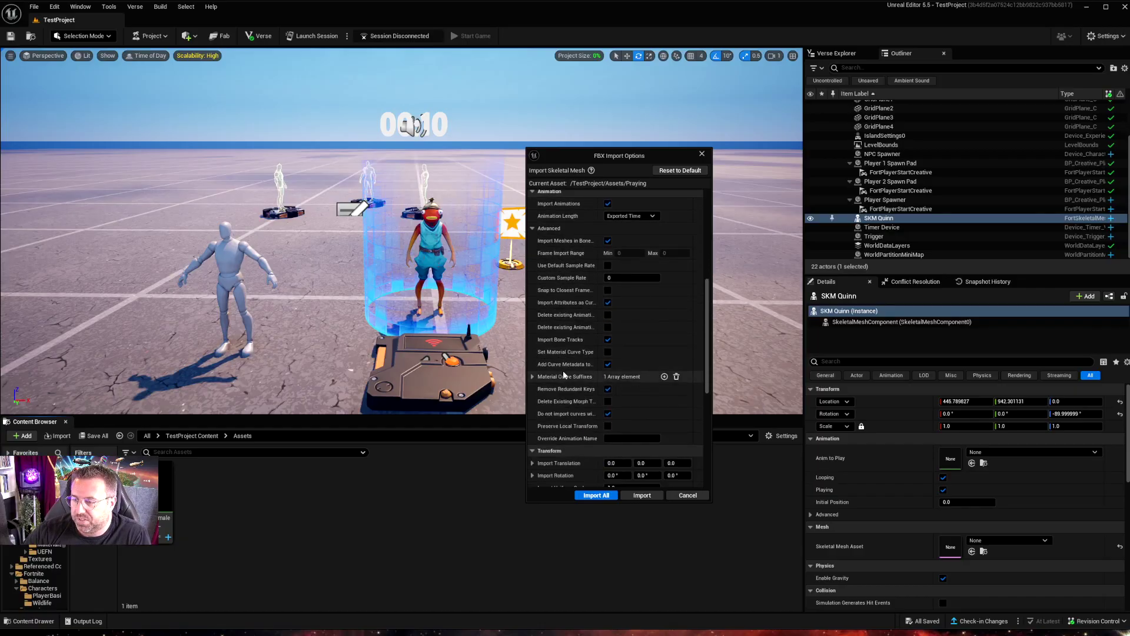
scroll(578, 419, "down", 4)
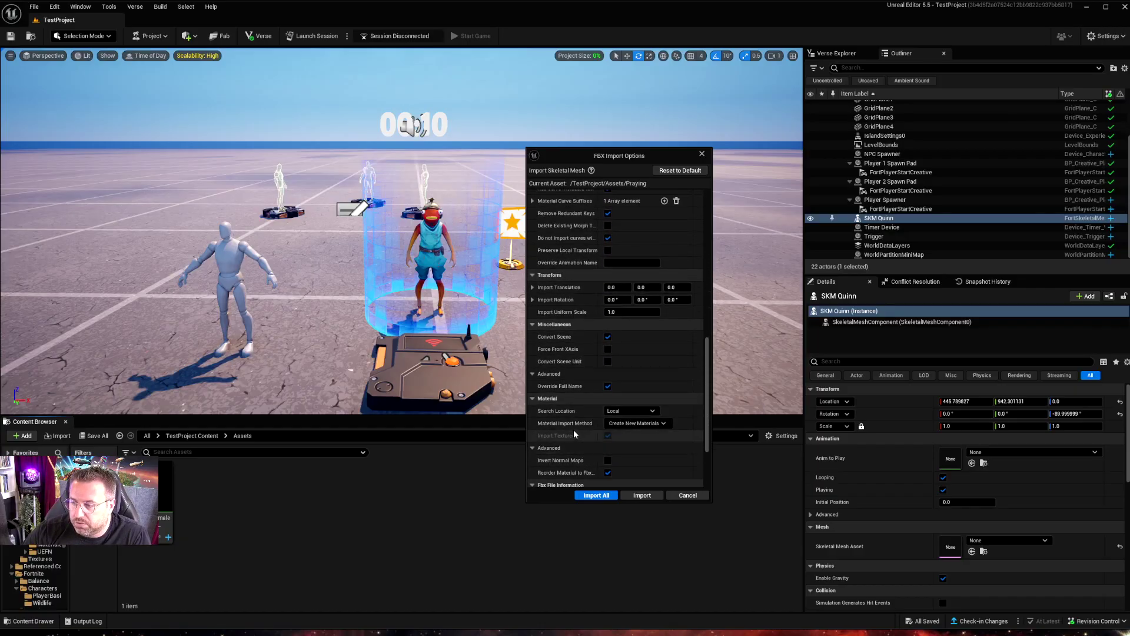
scroll(569, 410, "down", 2)
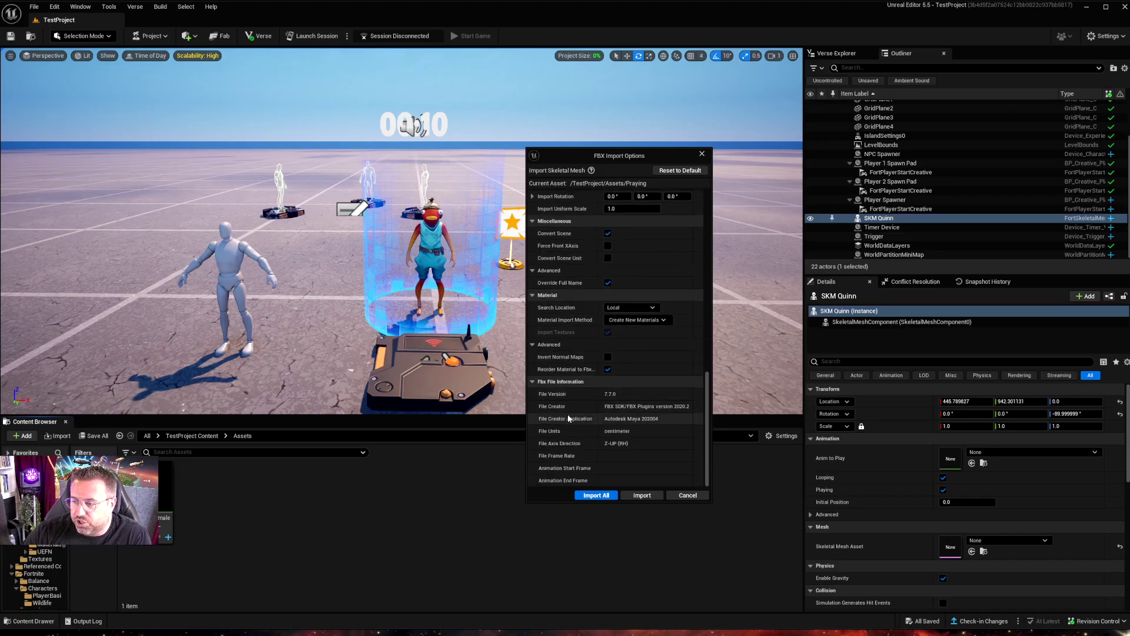
left_click(596, 495)
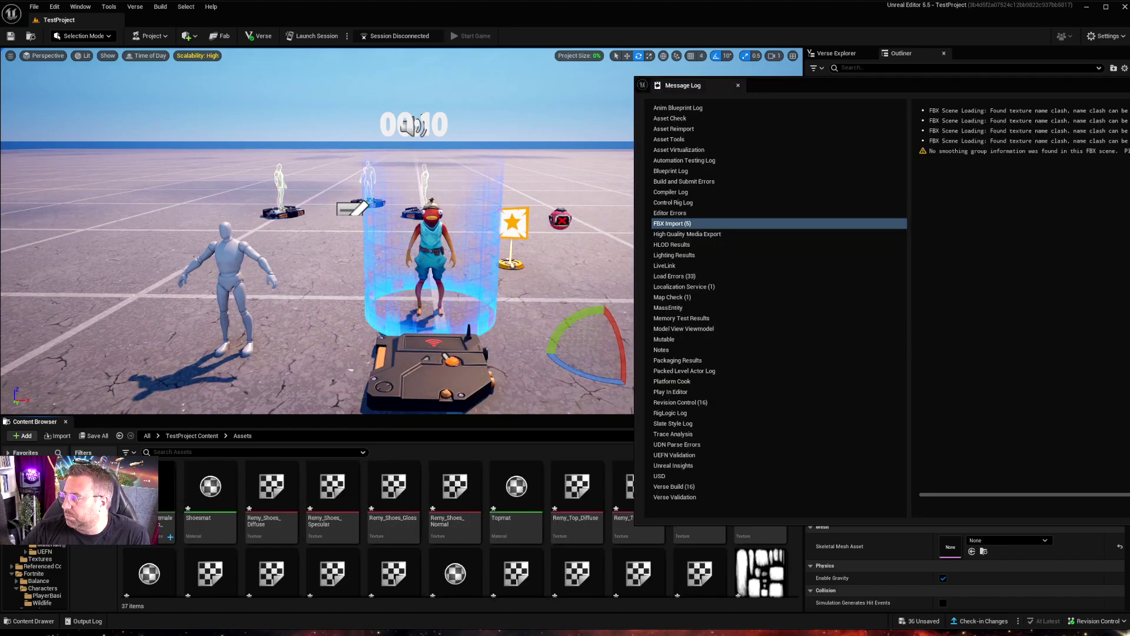
Close the import log and preview Praying_Anim_Take_001 and Praying_Anim_mixamo_com.
left_click(424, 505)
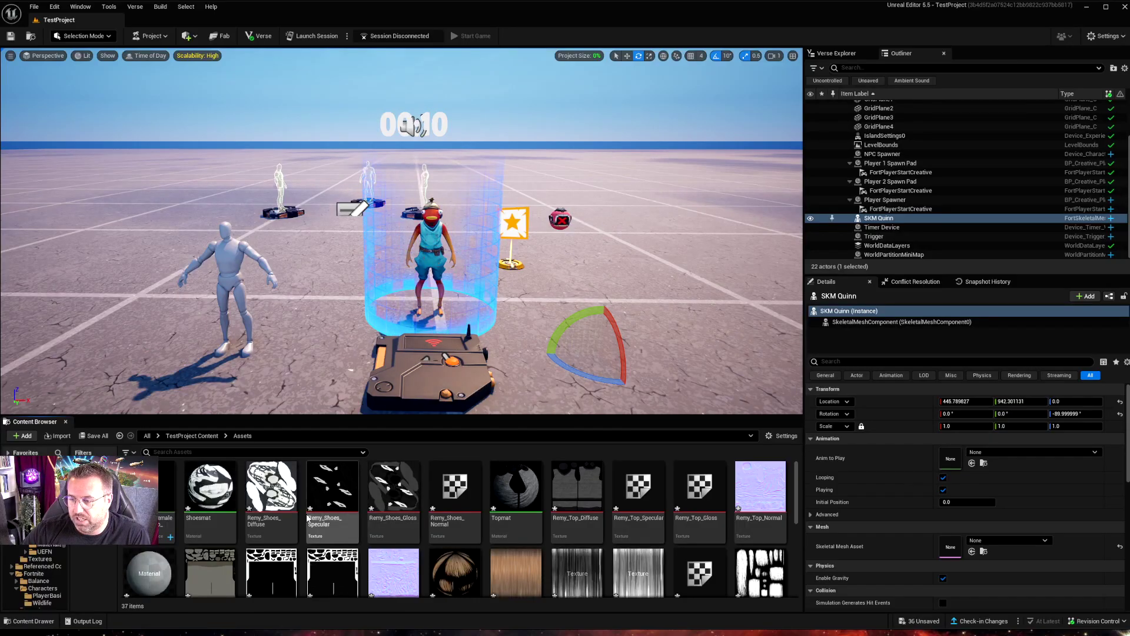
scroll(430, 509, "down", 4)
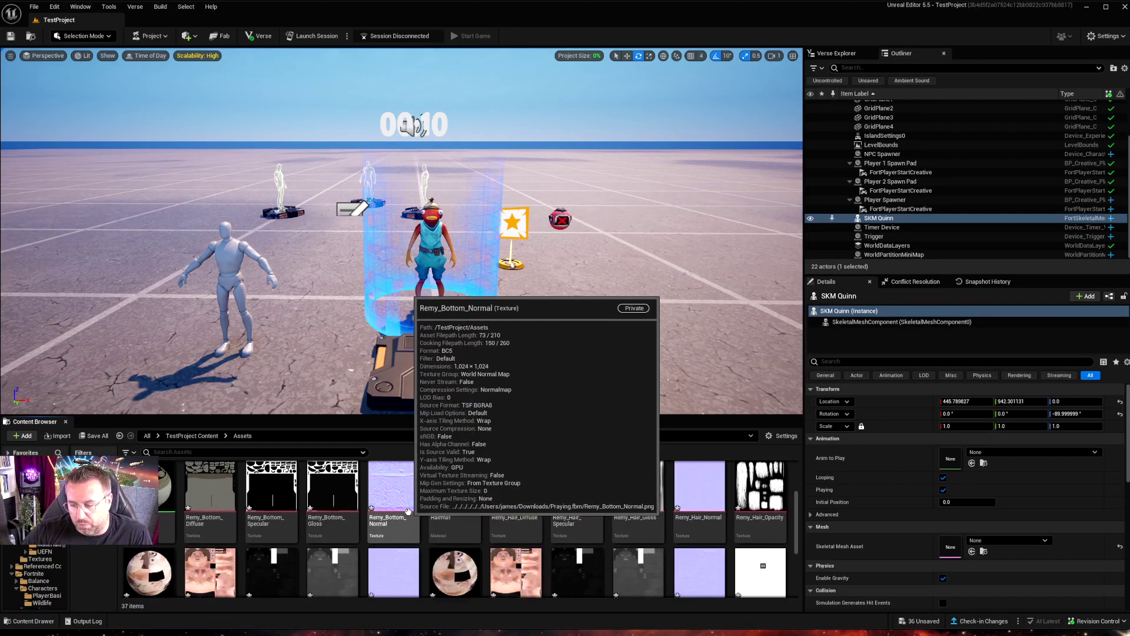
scroll(434, 527, "down", 1)
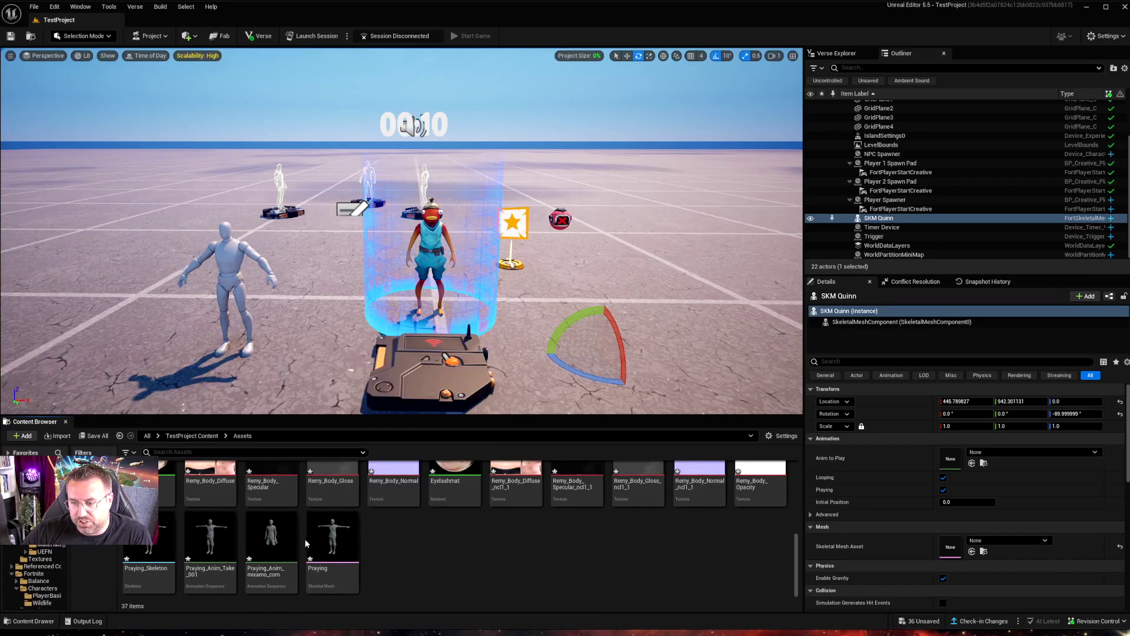
left_click(206, 550)
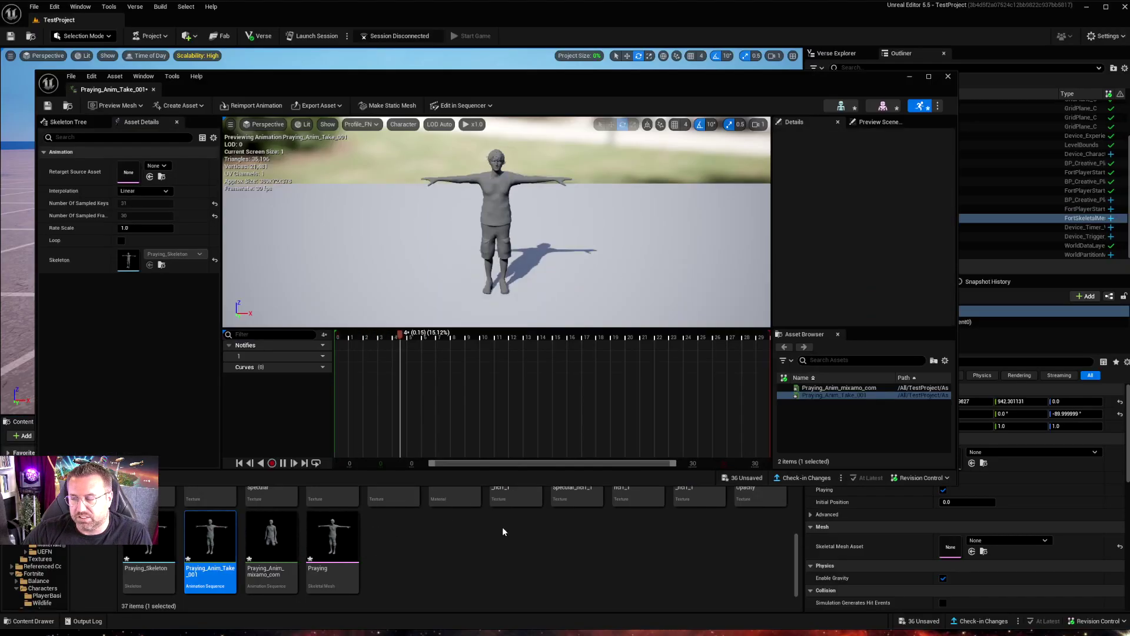
left_click(948, 76)
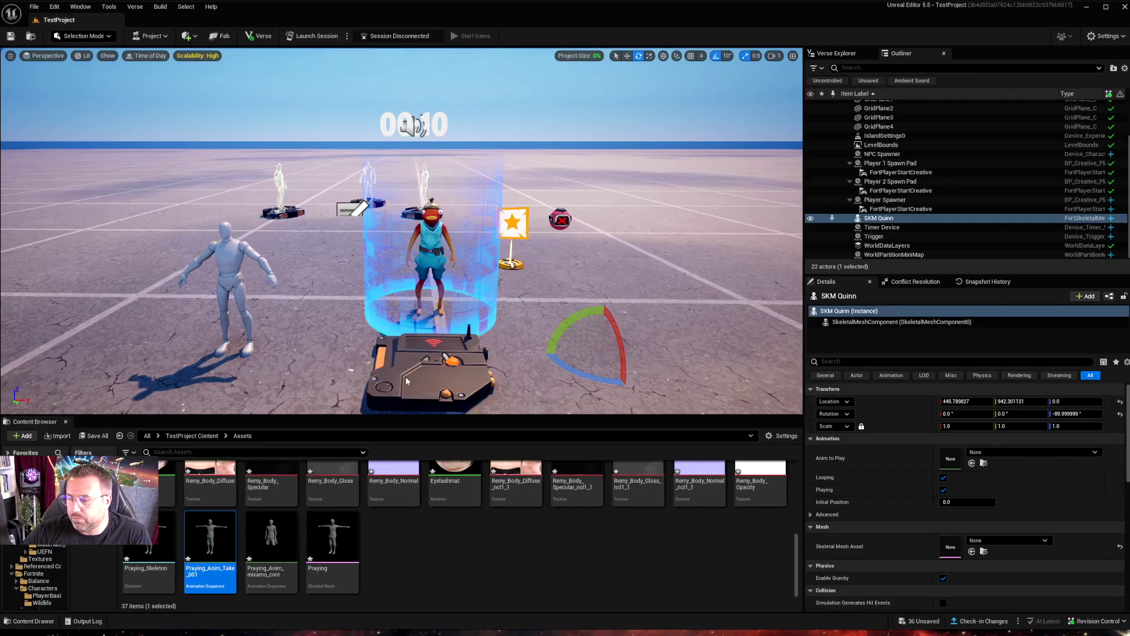
double_click(271, 541)
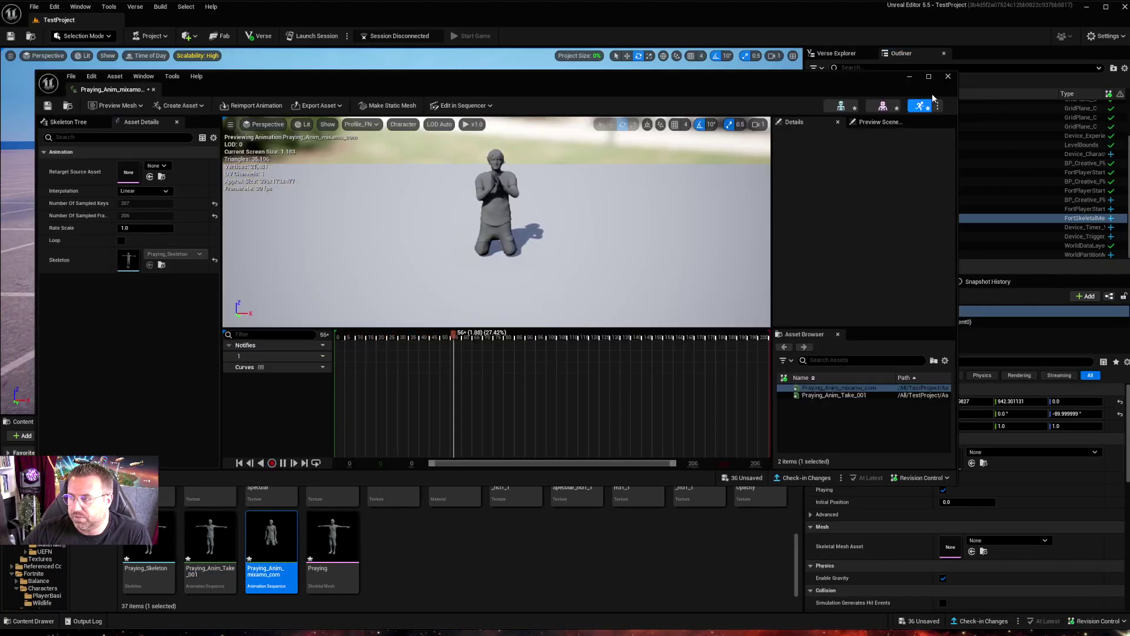
left_click(948, 76)
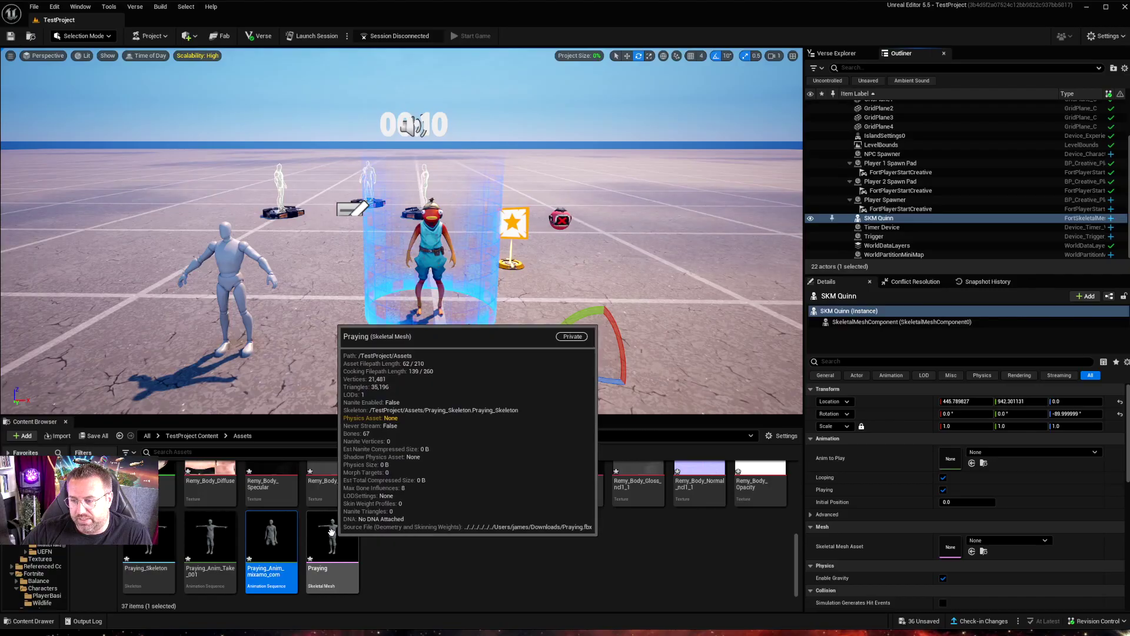
left_click(331, 531)
left_click(407, 553)
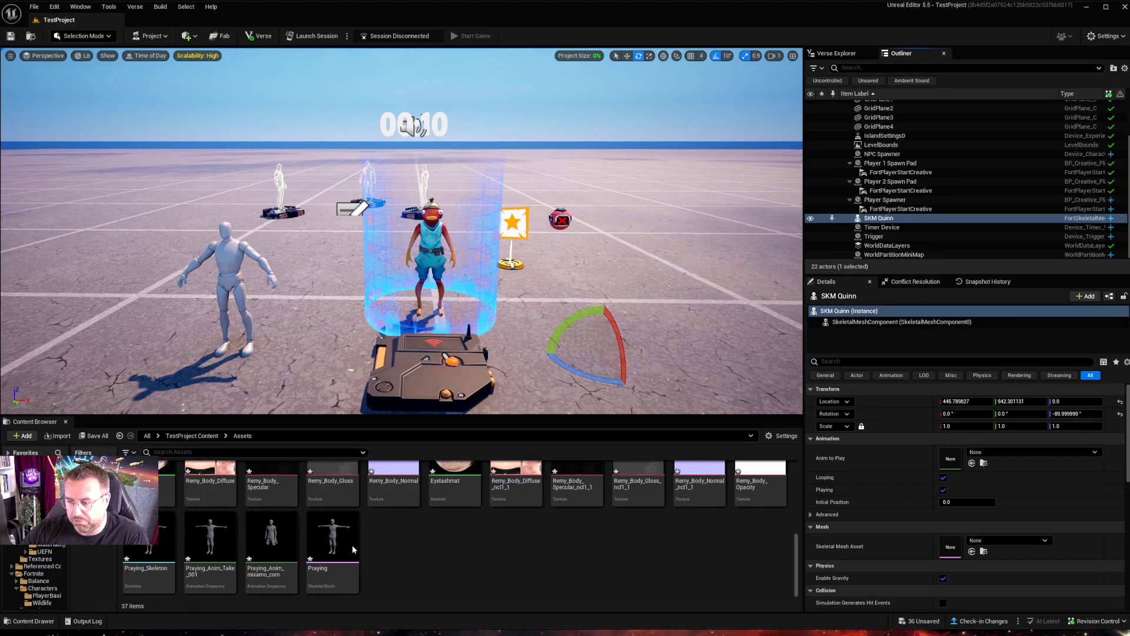
Create a new folder named Taunt in Assets.
right_click(430, 560)
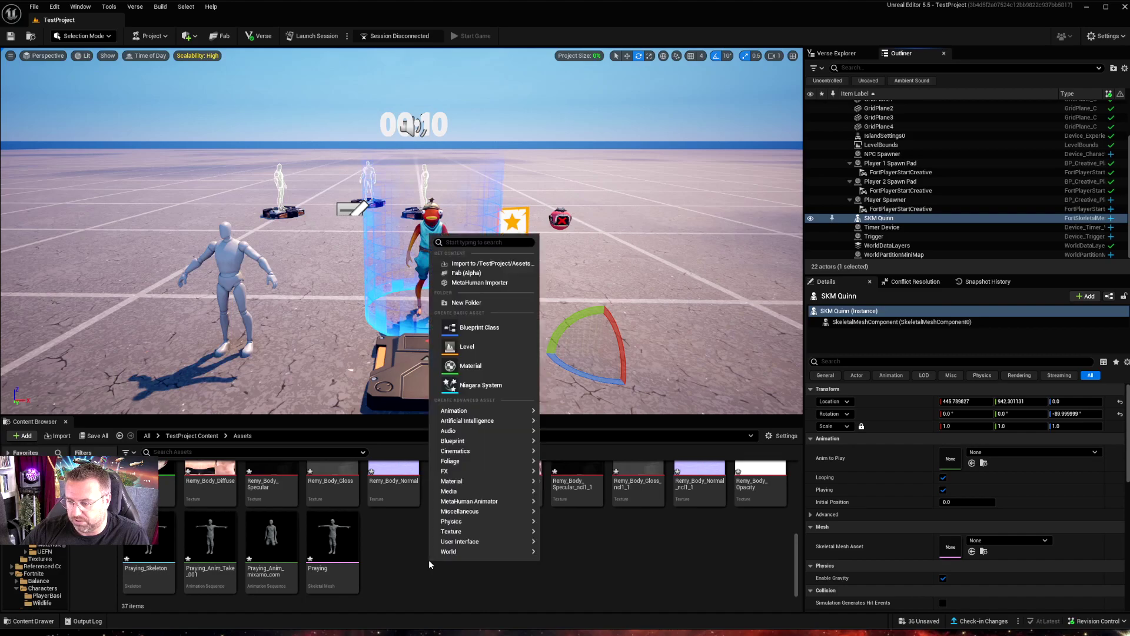
left_click(476, 303)
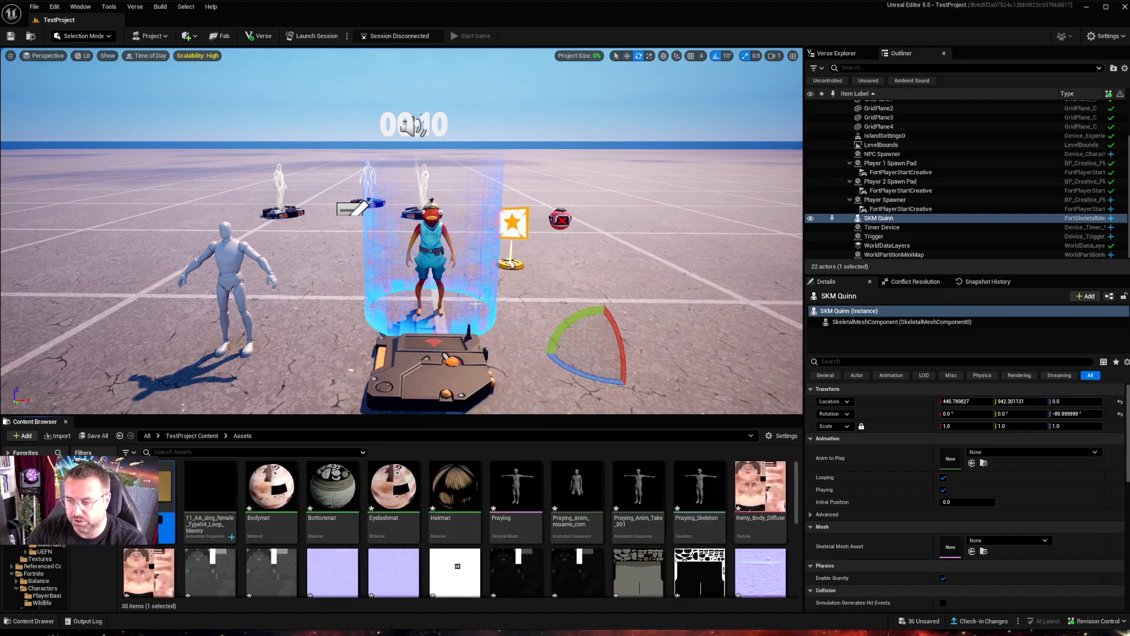
type("Taunt")
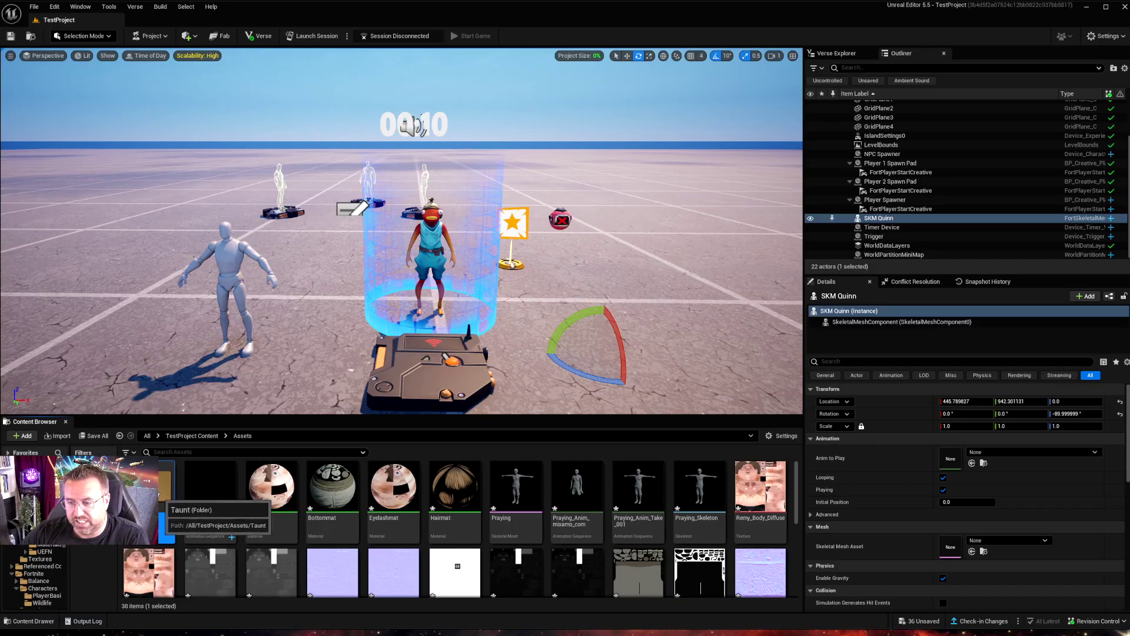
key("Return")
Import Taunt.fbx into the Taunt folder.
right_click(313, 517)
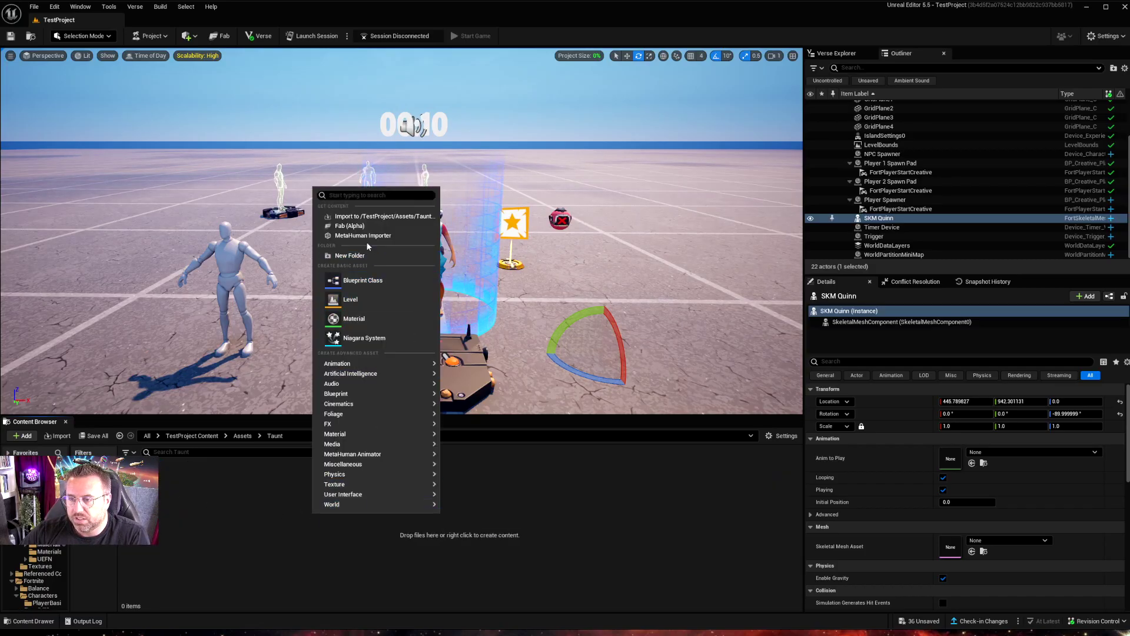
left_click(393, 216)
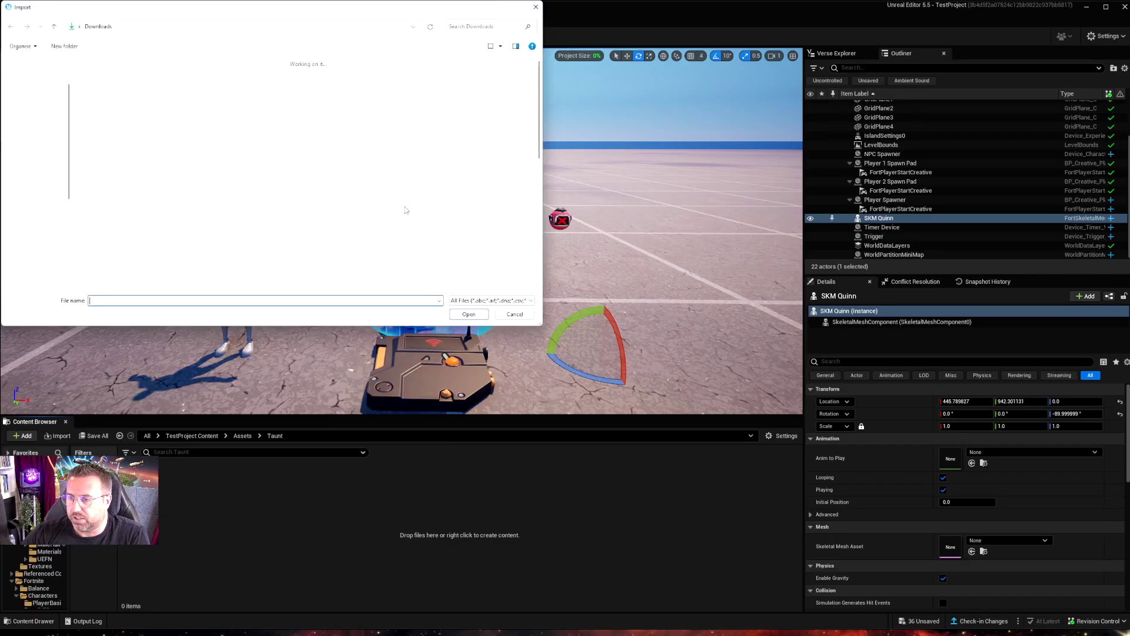
left_click(206, 96)
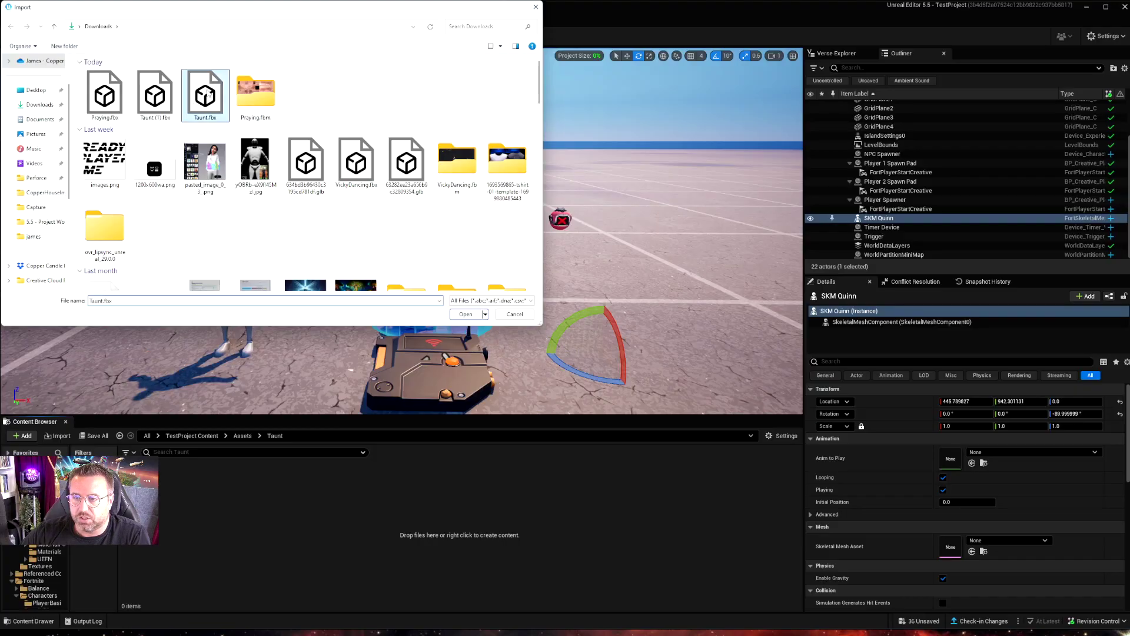
left_click(470, 315)
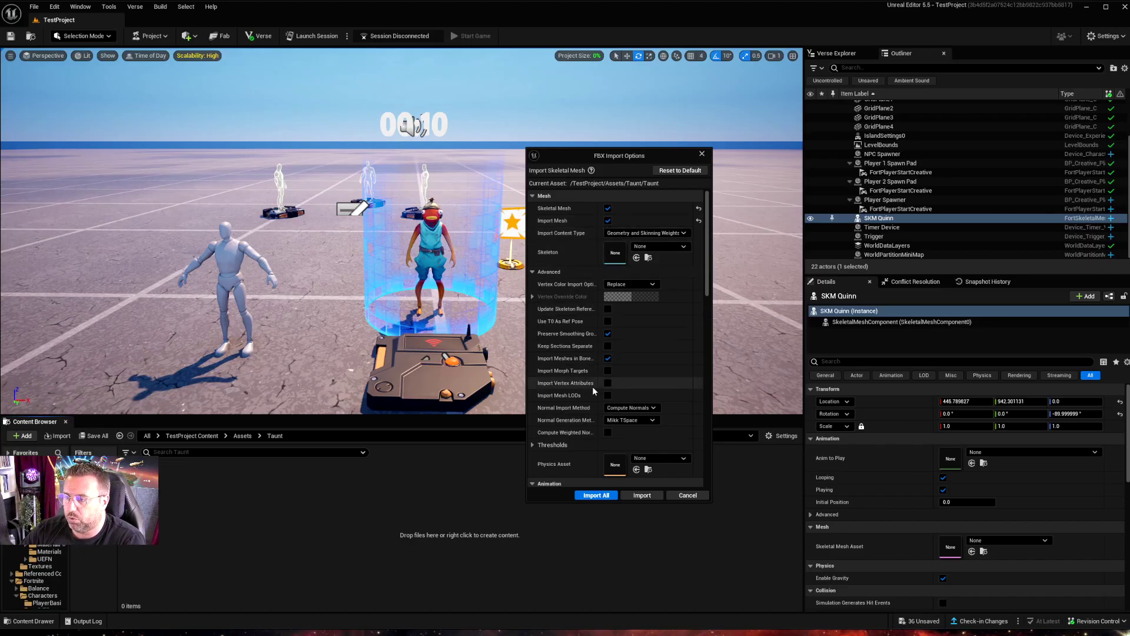
Import Taunt.fbx with the current FBX options and close the Message Log.
scroll(591, 389, "down", 5)
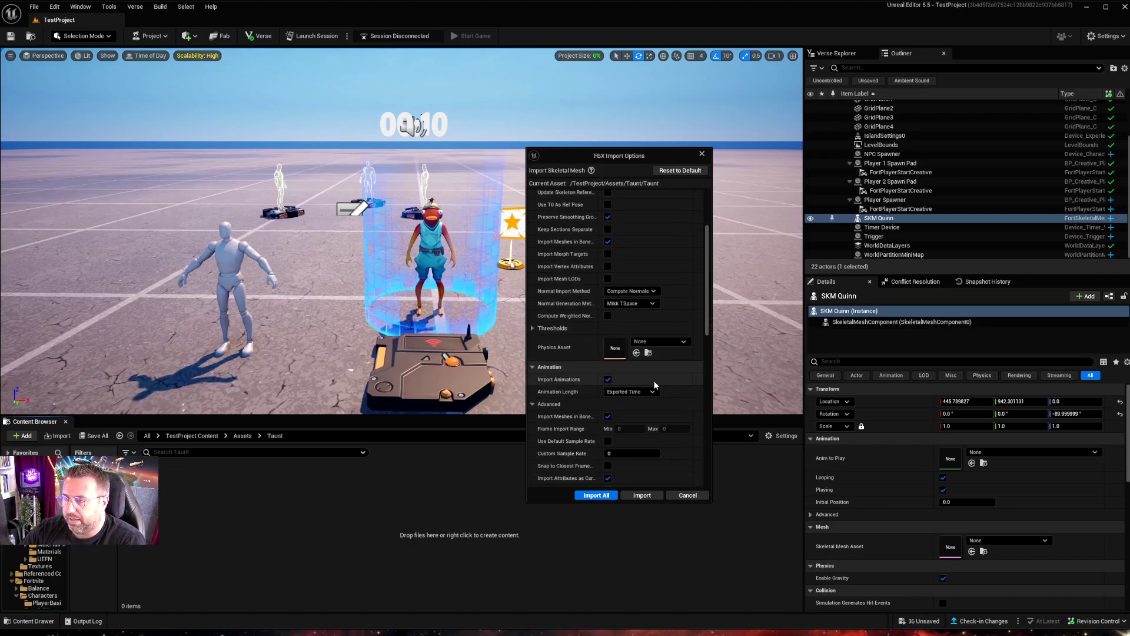
scroll(659, 381, "up", 3)
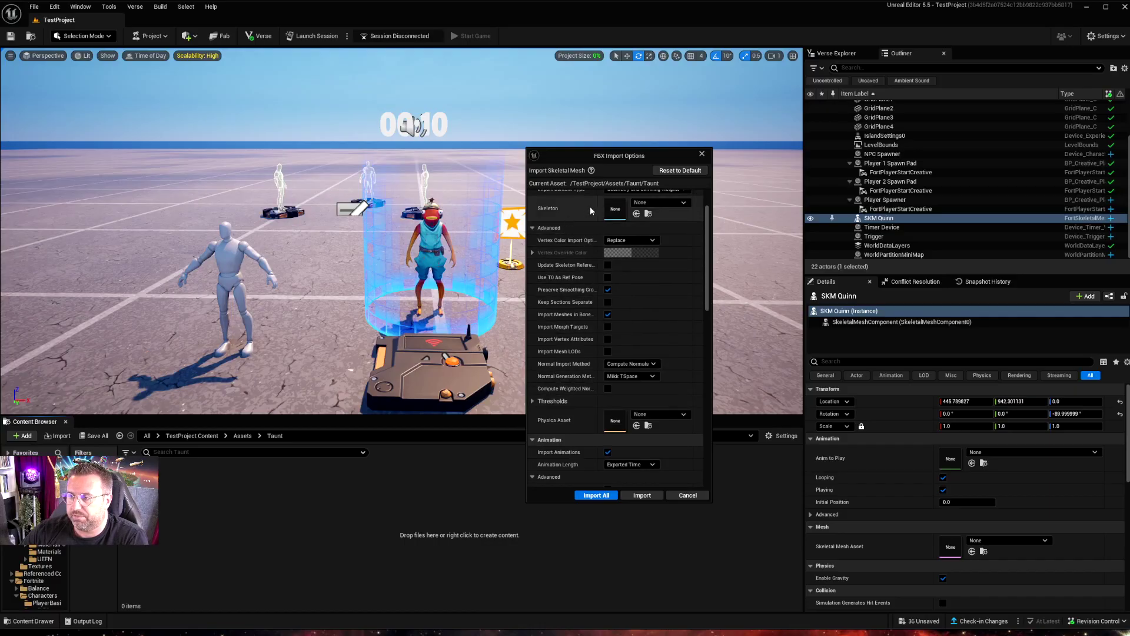
left_click(597, 494)
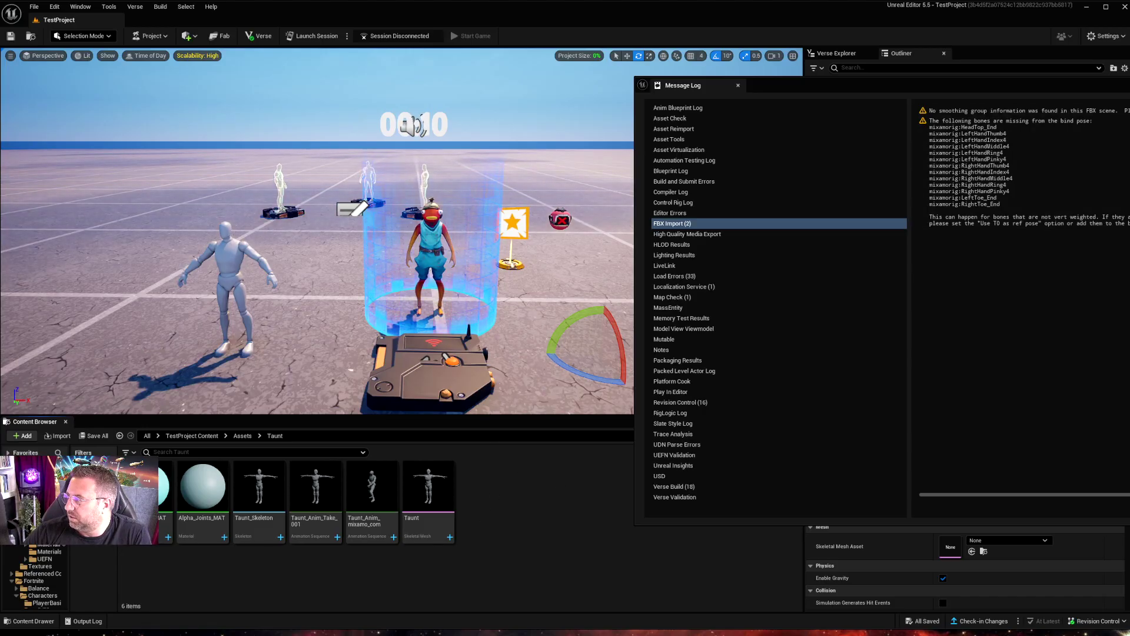
left_click(667, 502)
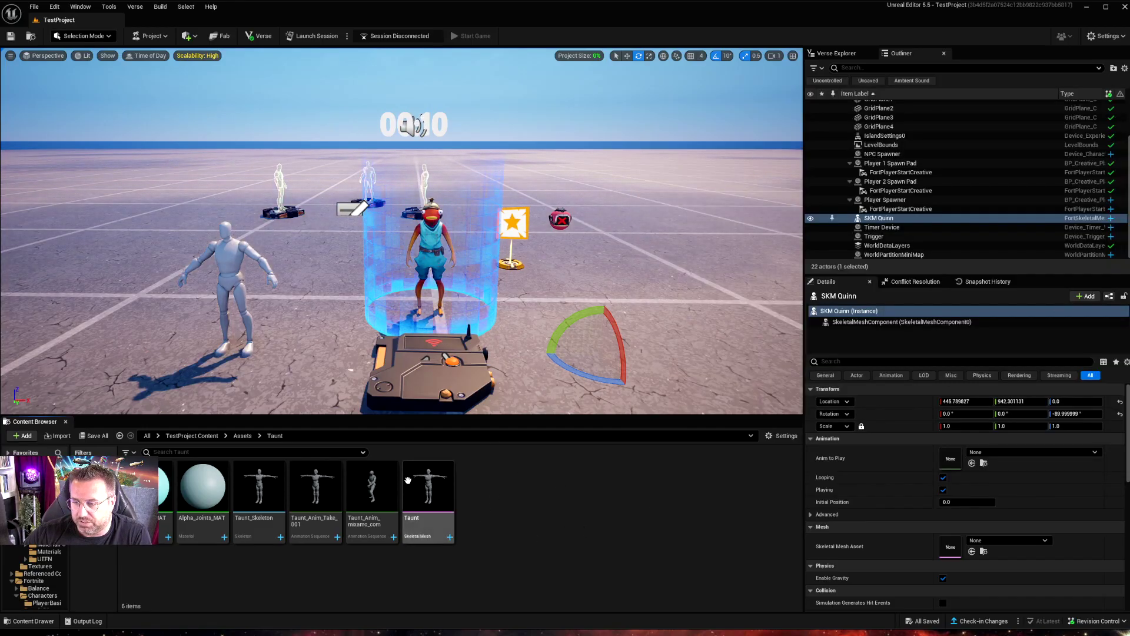
Preview the Taunt_Anim_mixamo_com animation, close it, and reselect the asset.
left_click(360, 494)
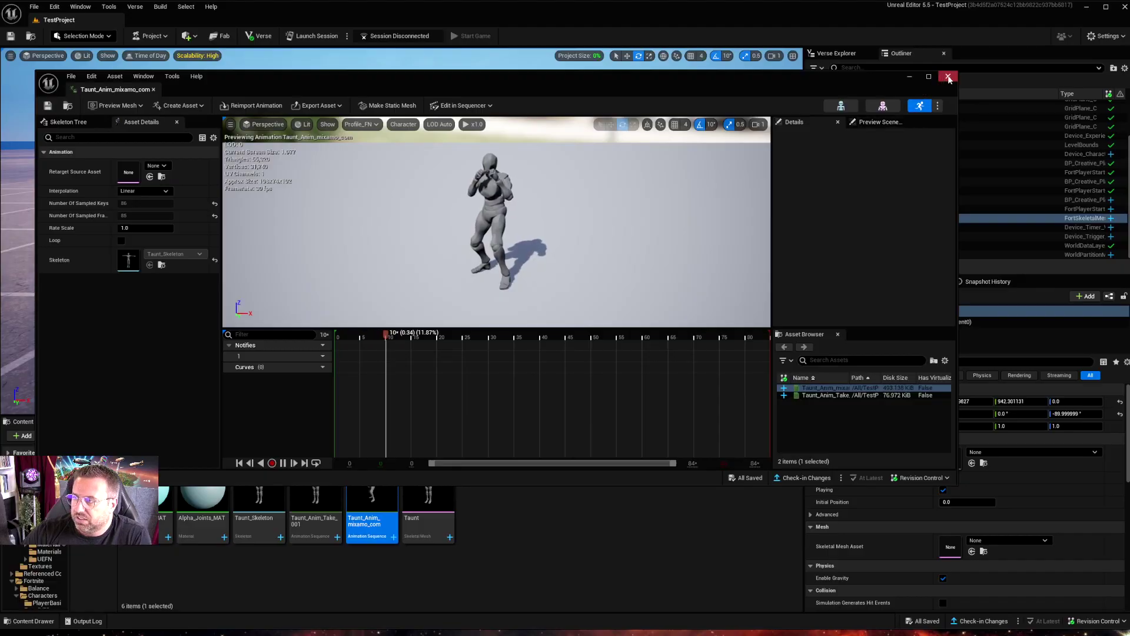
key("alt+Tab")
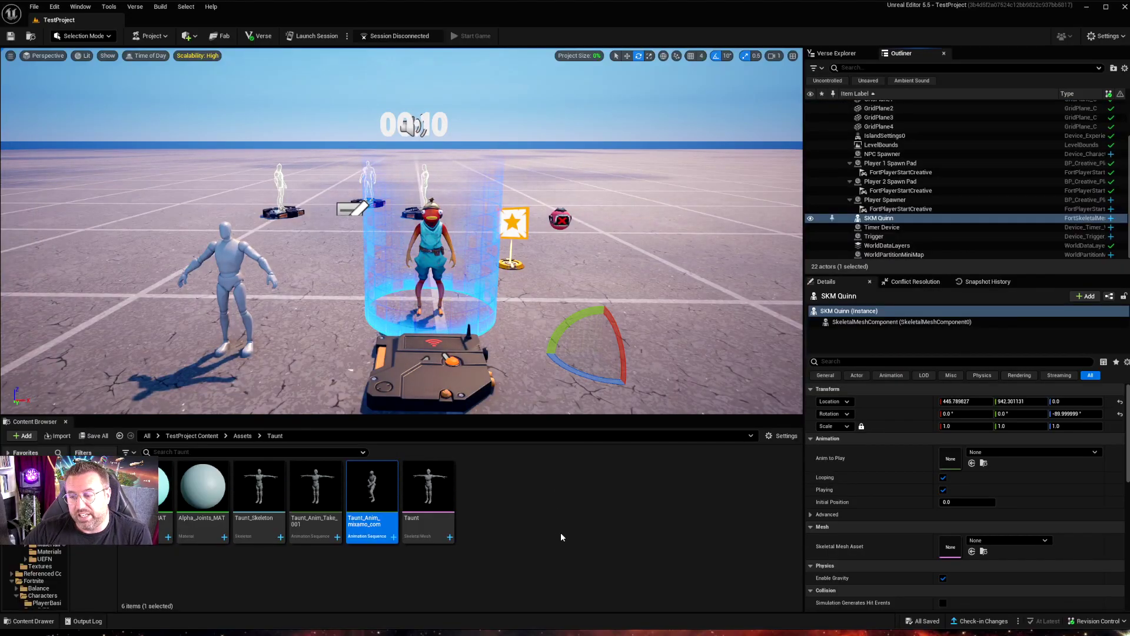
left_click(532, 501)
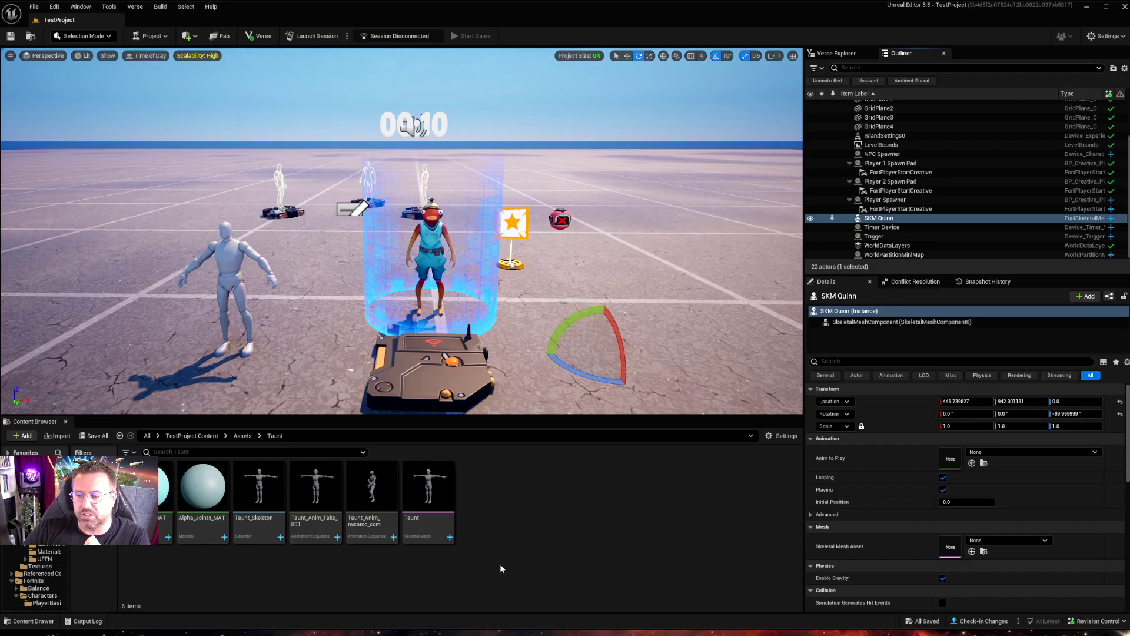
left_click(370, 504)
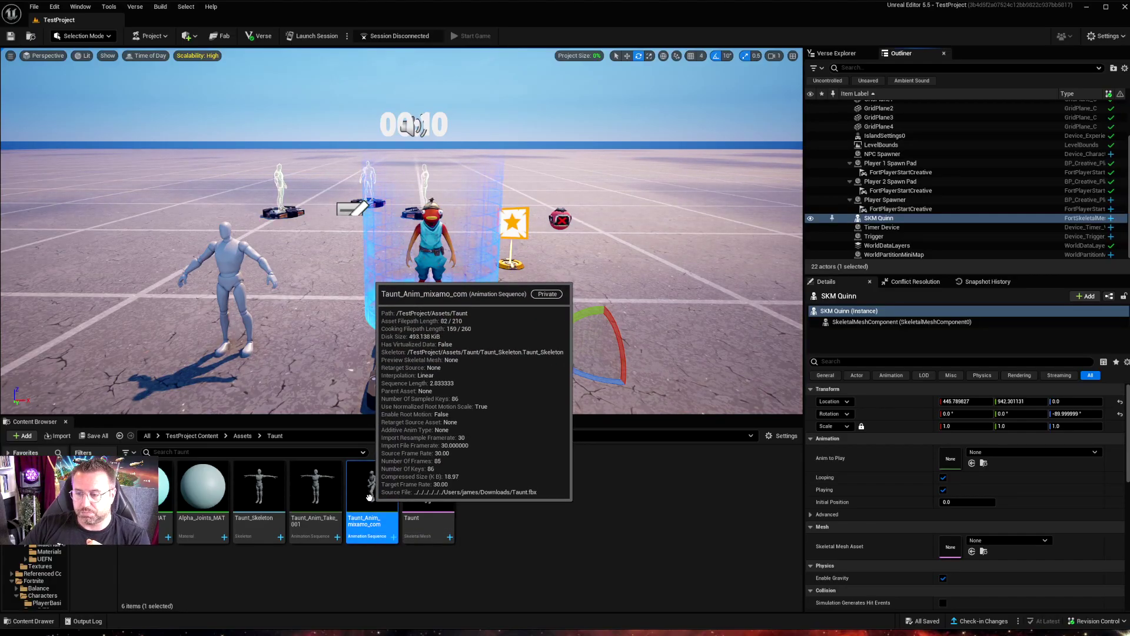
Open Retarget Animations for Taunt_Anim_mixamo_com and compare it with Taunt_Anim_Take_001 in the preview.
right_click(370, 497)
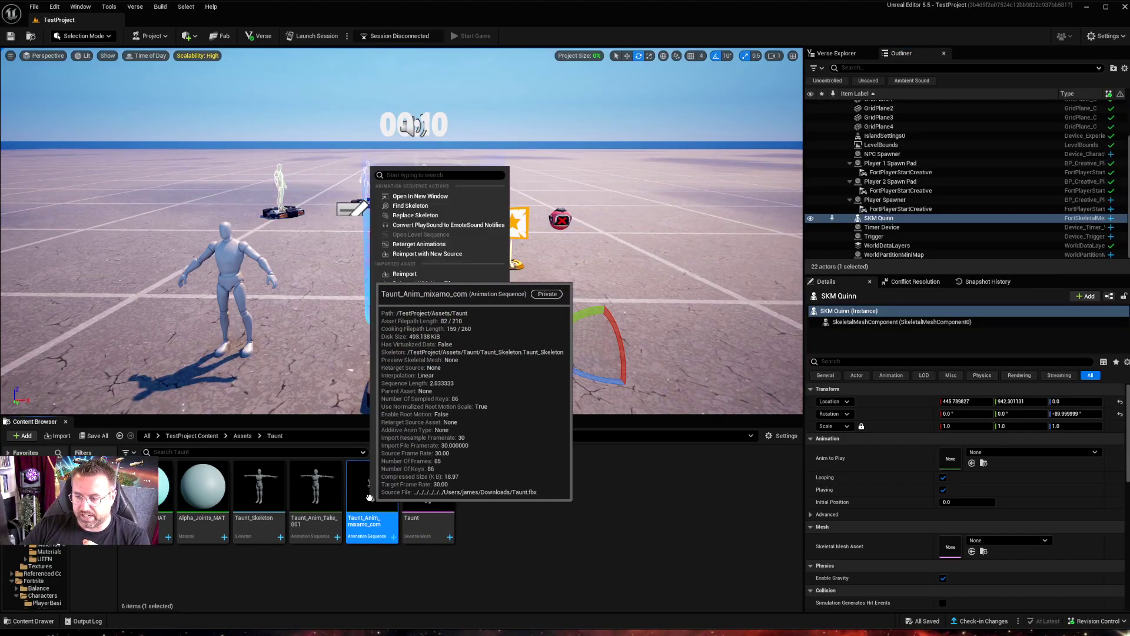
left_click(455, 245)
left_click_drag(658, 153, 545, 162)
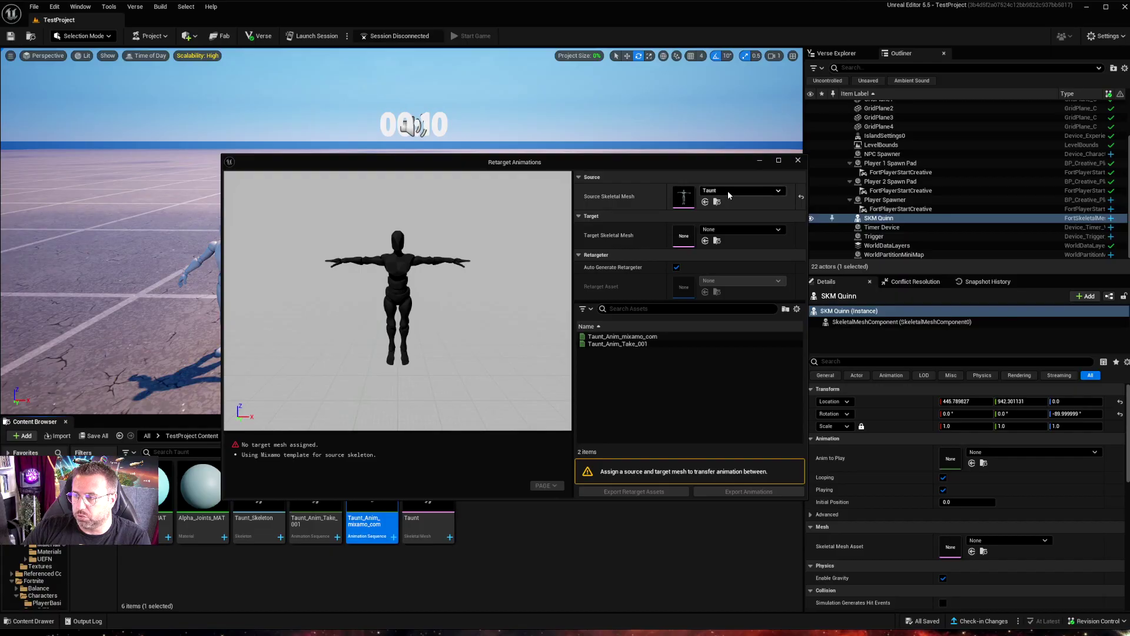
left_click(598, 344)
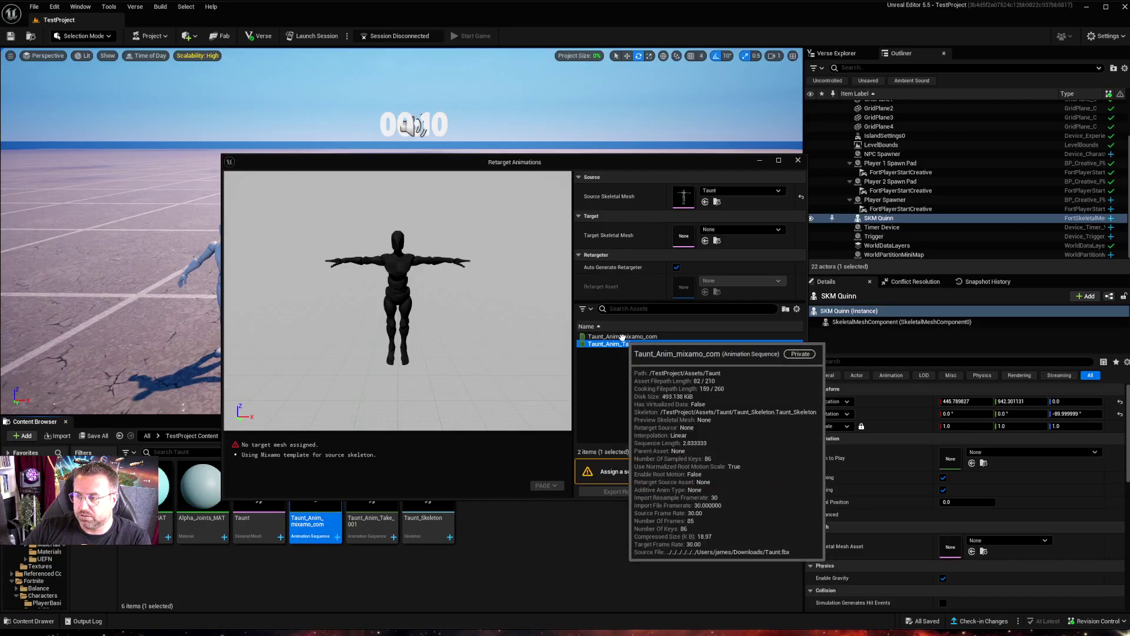
left_click(619, 336)
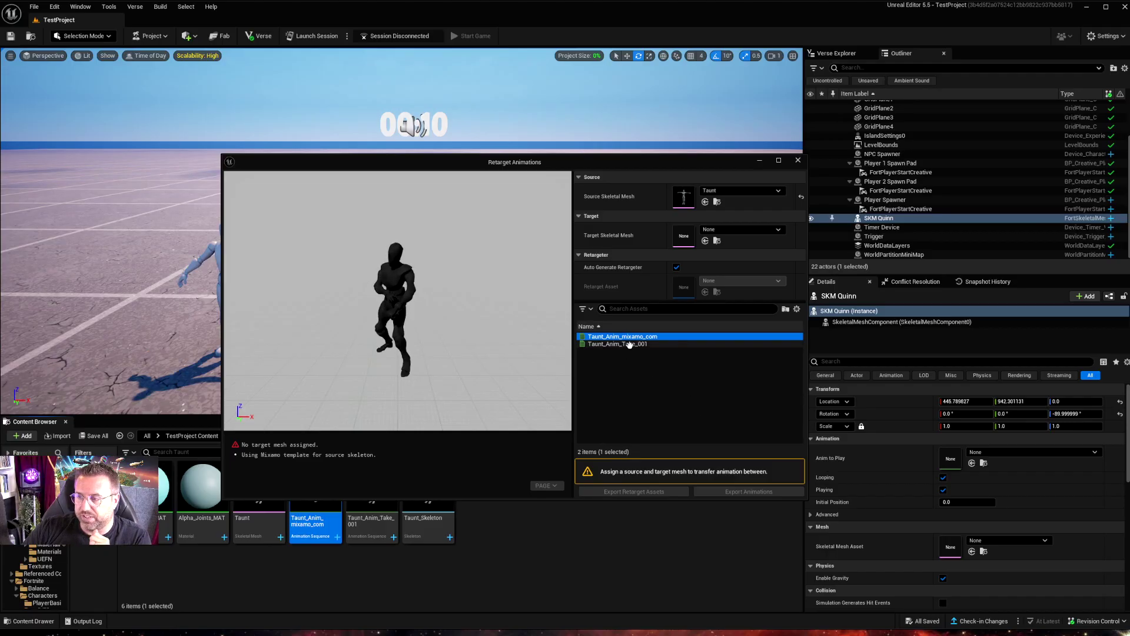
left_click(639, 343)
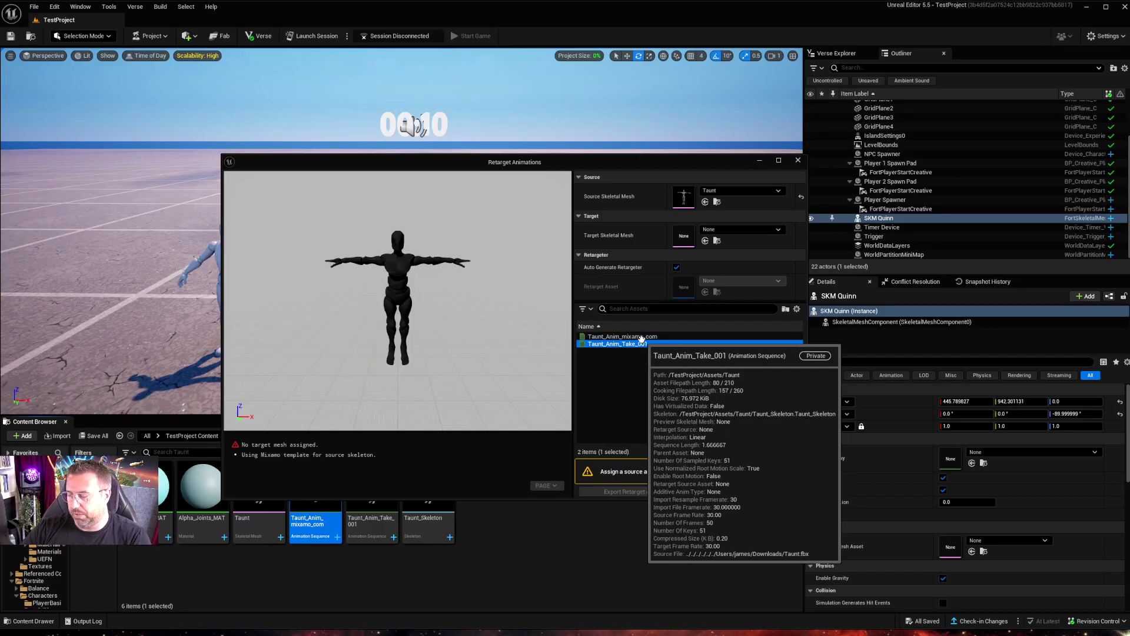
left_click(637, 335)
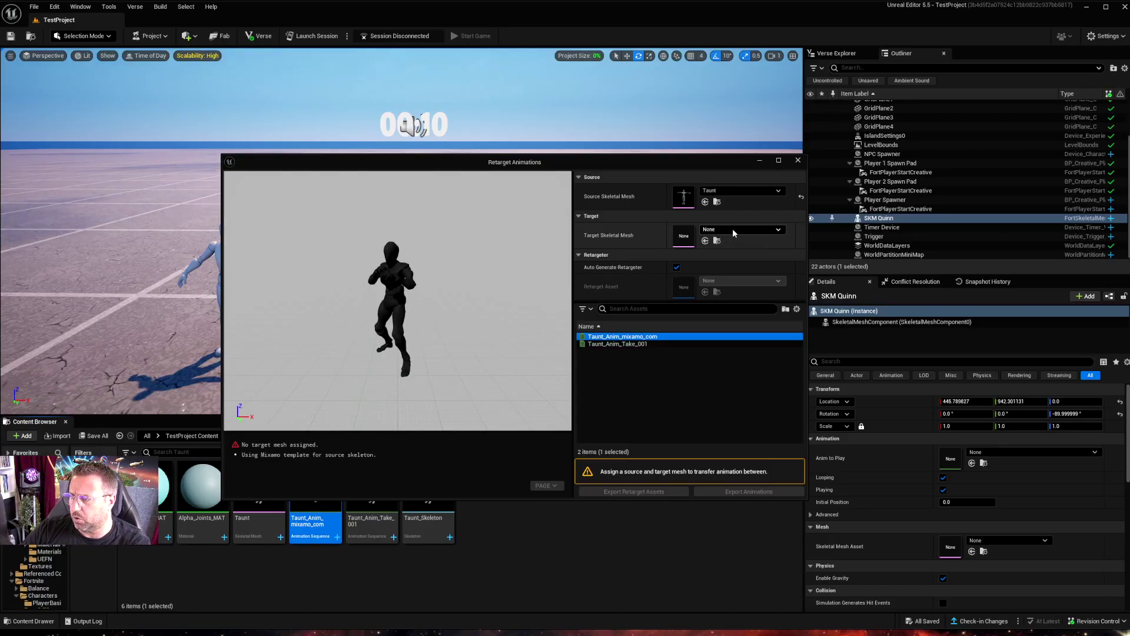
Search for and set Praying as the target skeletal mesh, then preview the taunt on both characters.
left_click(732, 230)
type("rem")
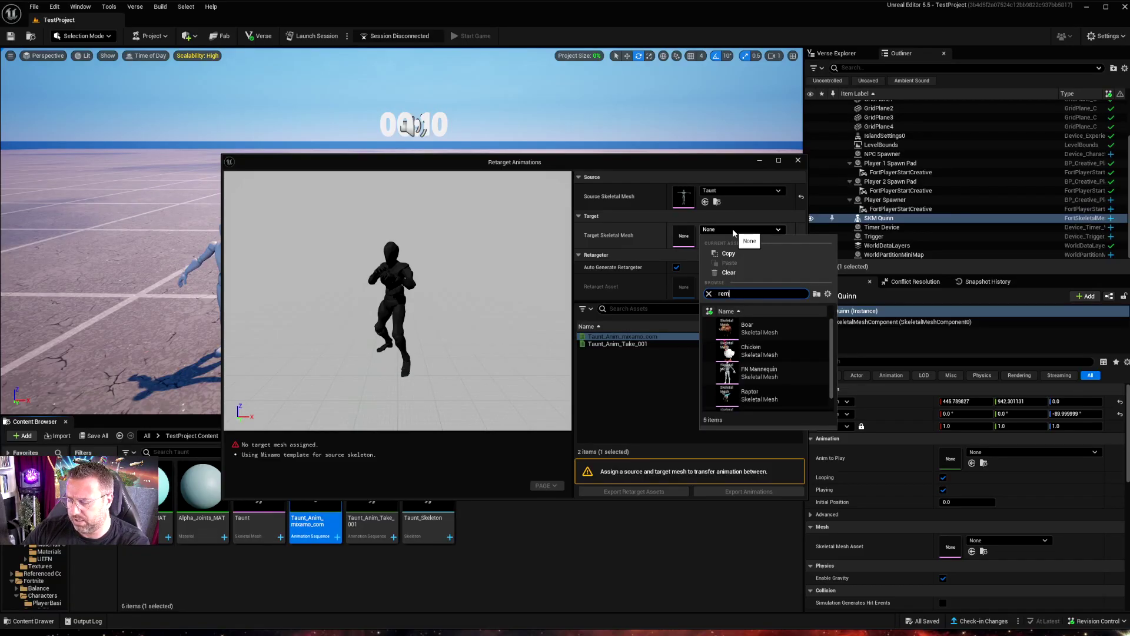
key("BackSpace")
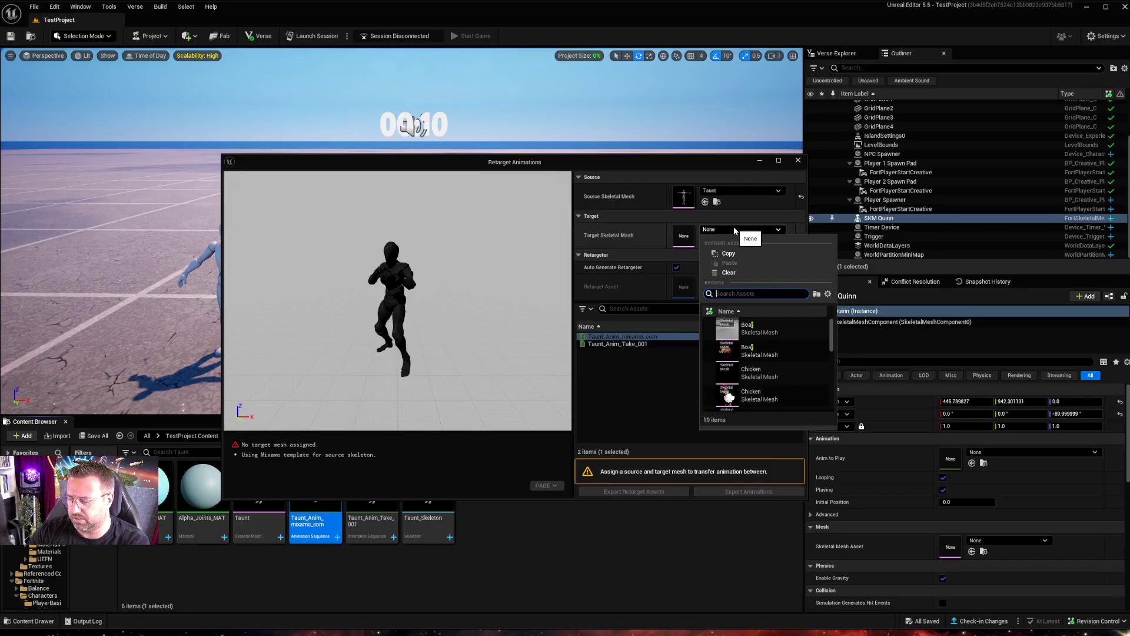
type("pray")
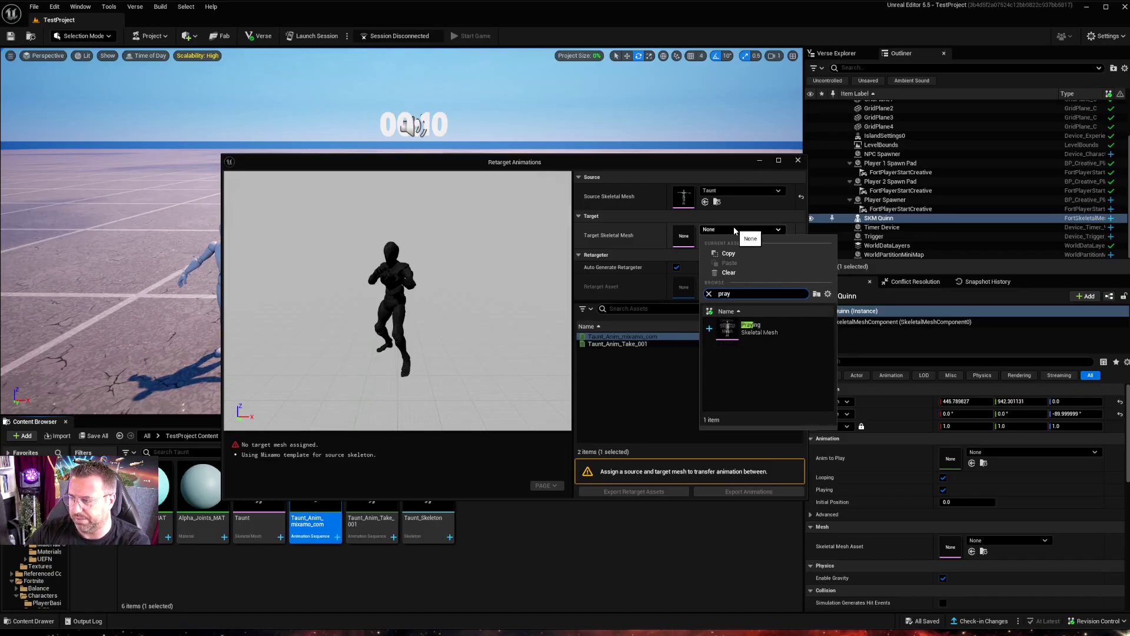
left_click(753, 328)
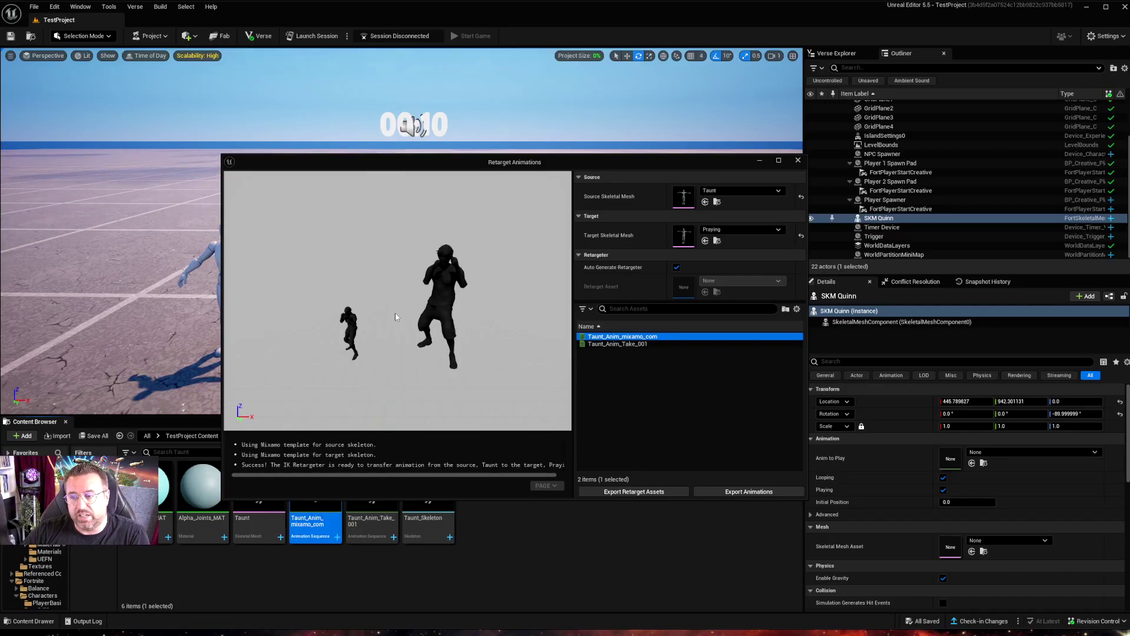
left_click(412, 284)
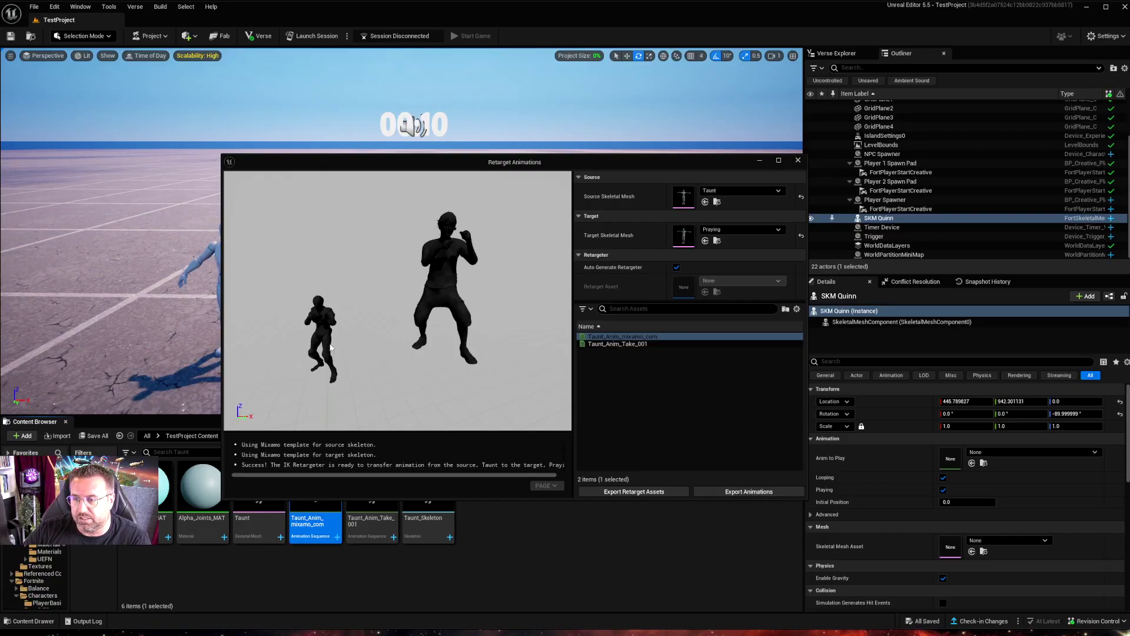
Export the retargeted taunt as Taunt_Anim_mixamo_com_Remy with suffix _Remy, continuing past the save failure.
left_click(729, 492)
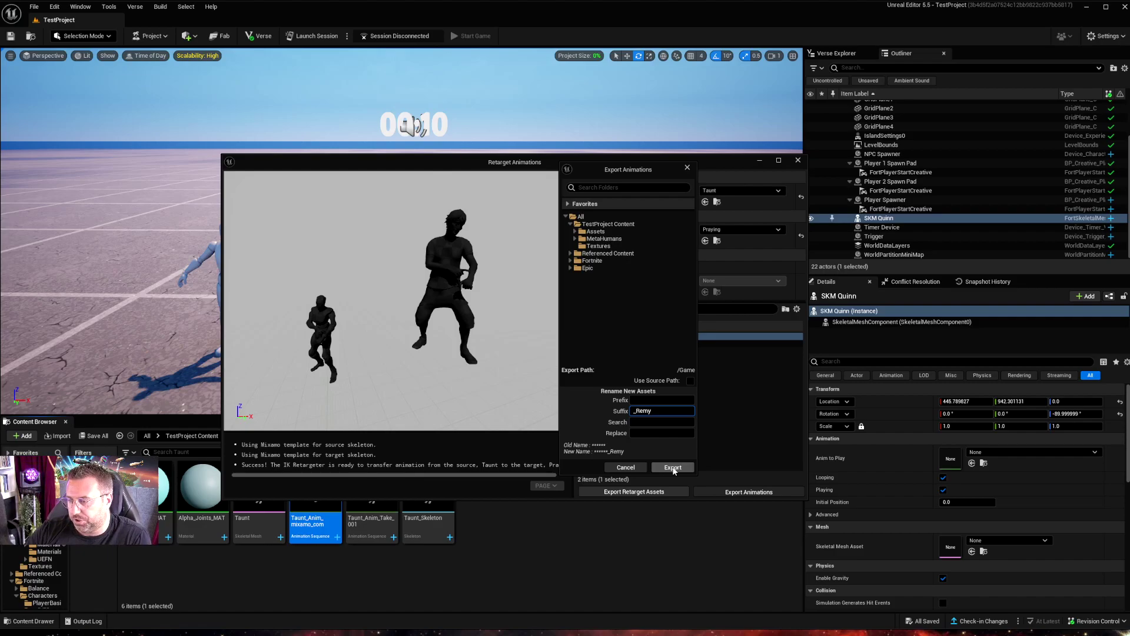
left_click(673, 468)
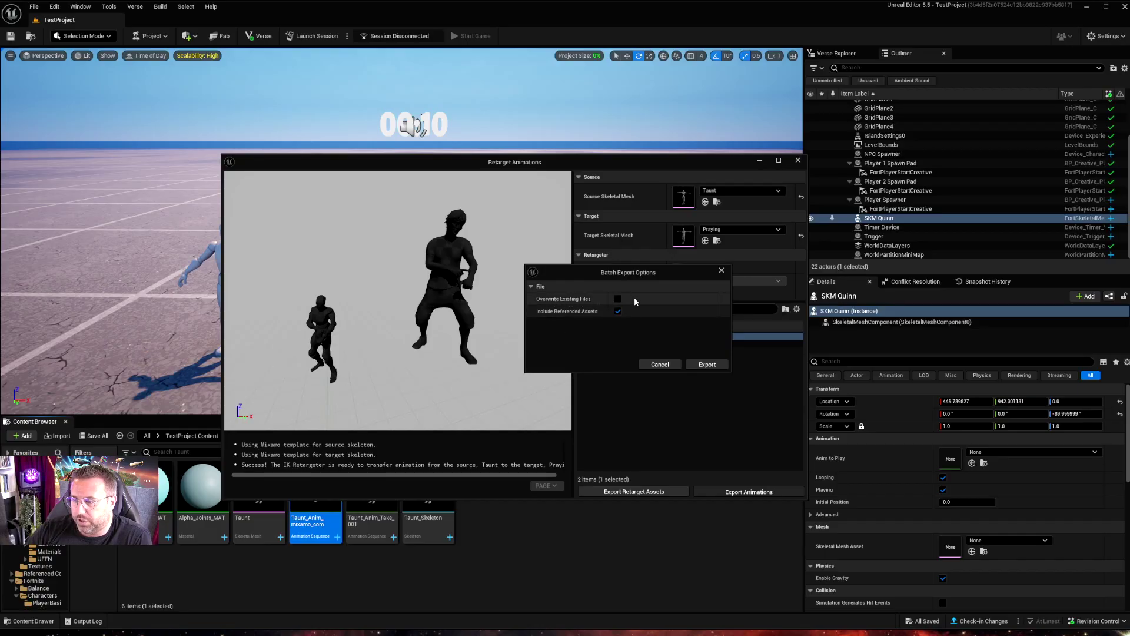
left_click(707, 364)
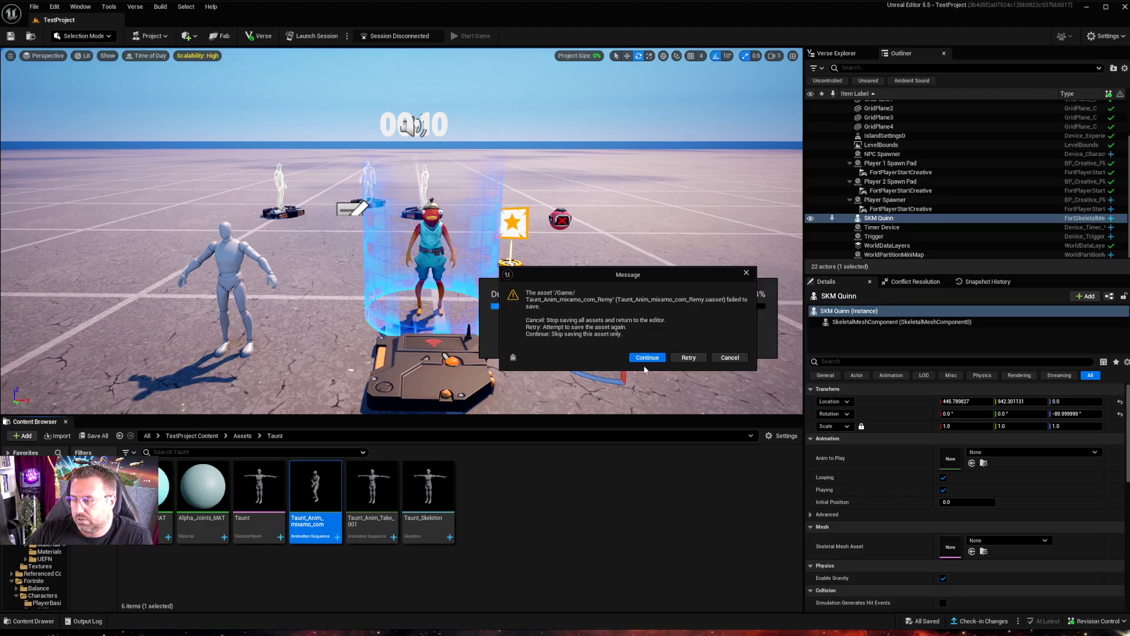
left_click(647, 359)
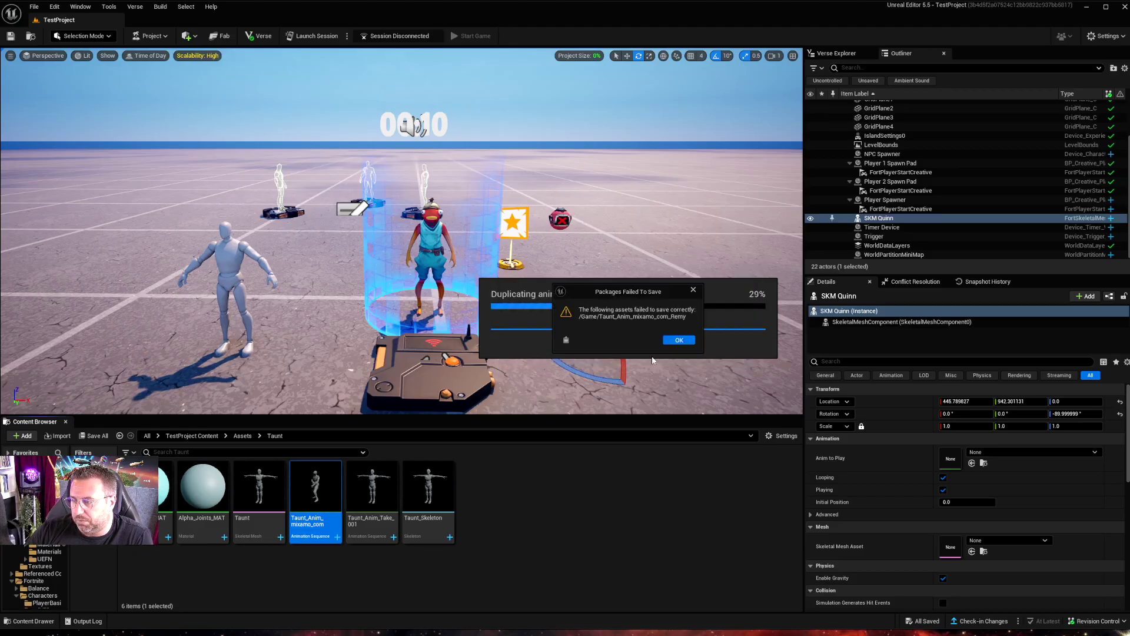
left_click(679, 343)
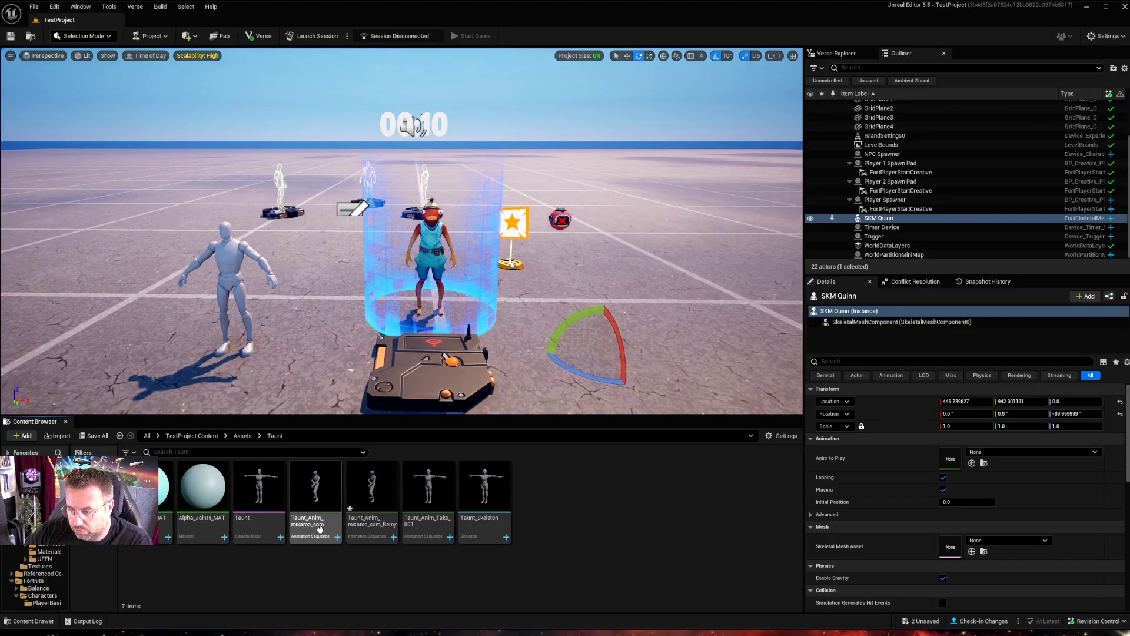
left_click(386, 507)
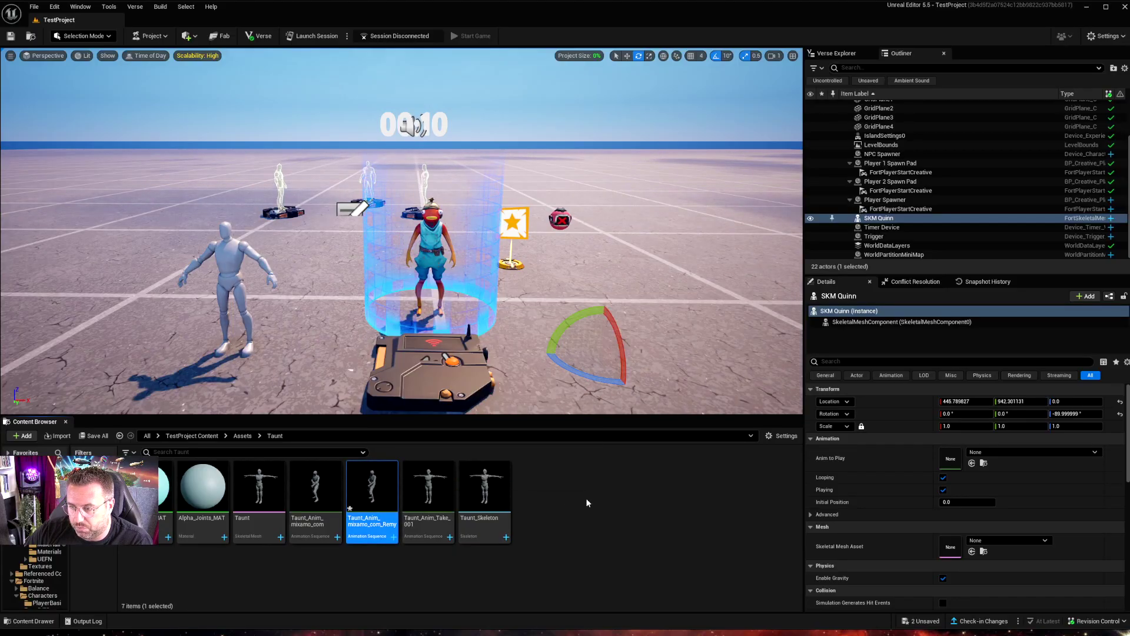
key("Return")
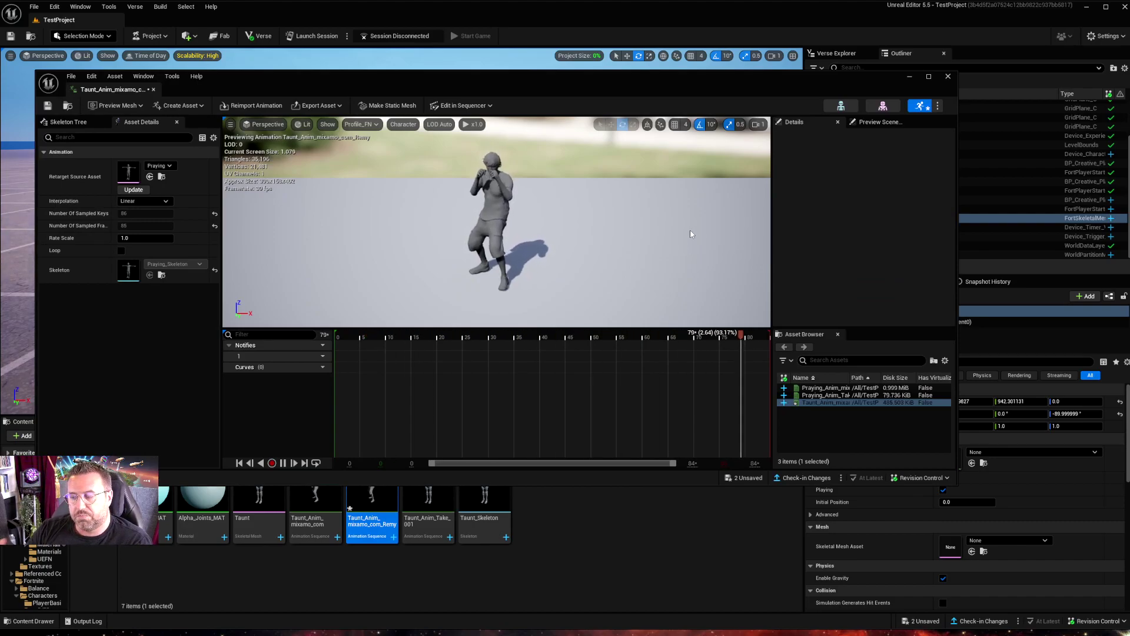
double_click(839, 387)
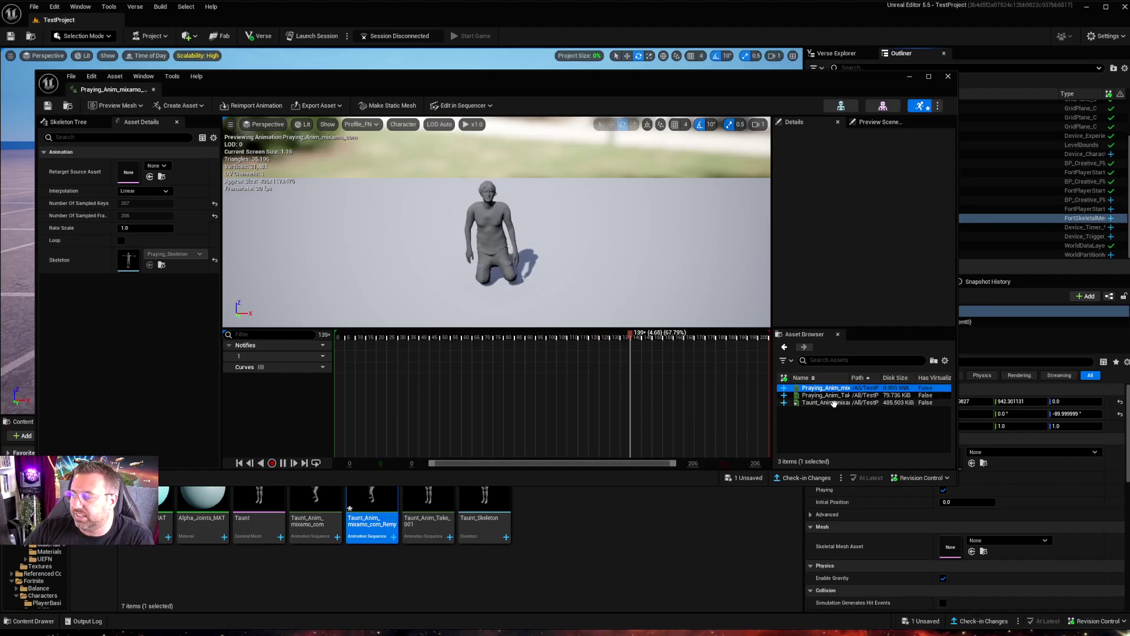
double_click(833, 403)
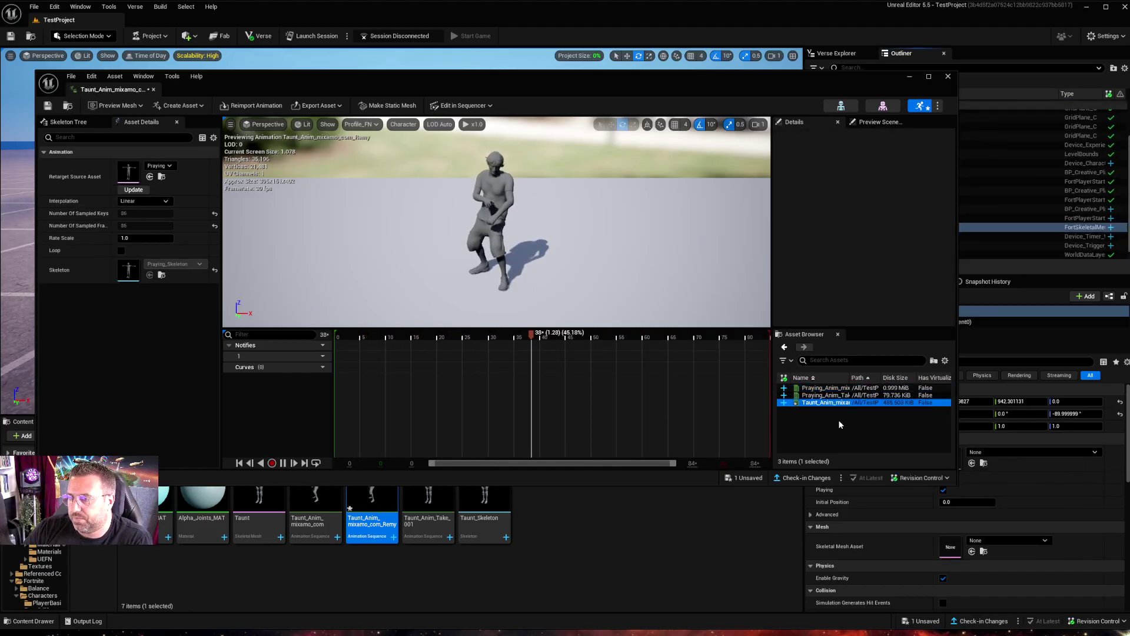
left_click(947, 77)
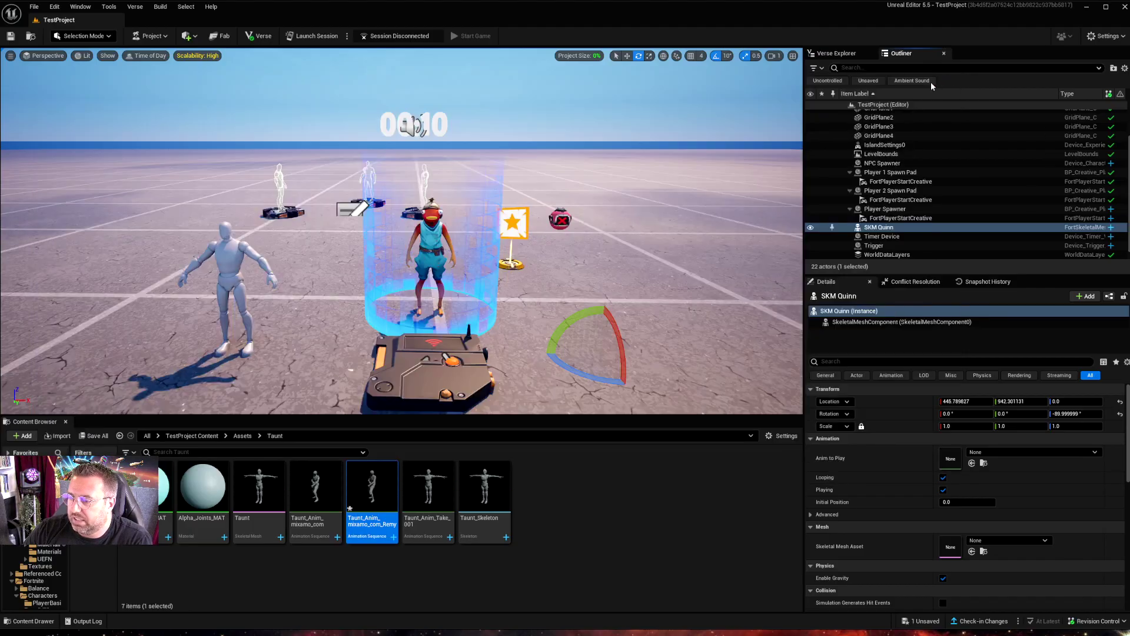
In the Assets folder, start Retarget Animations on Praying_Anim_mixamo_com.
left_click(542, 535)
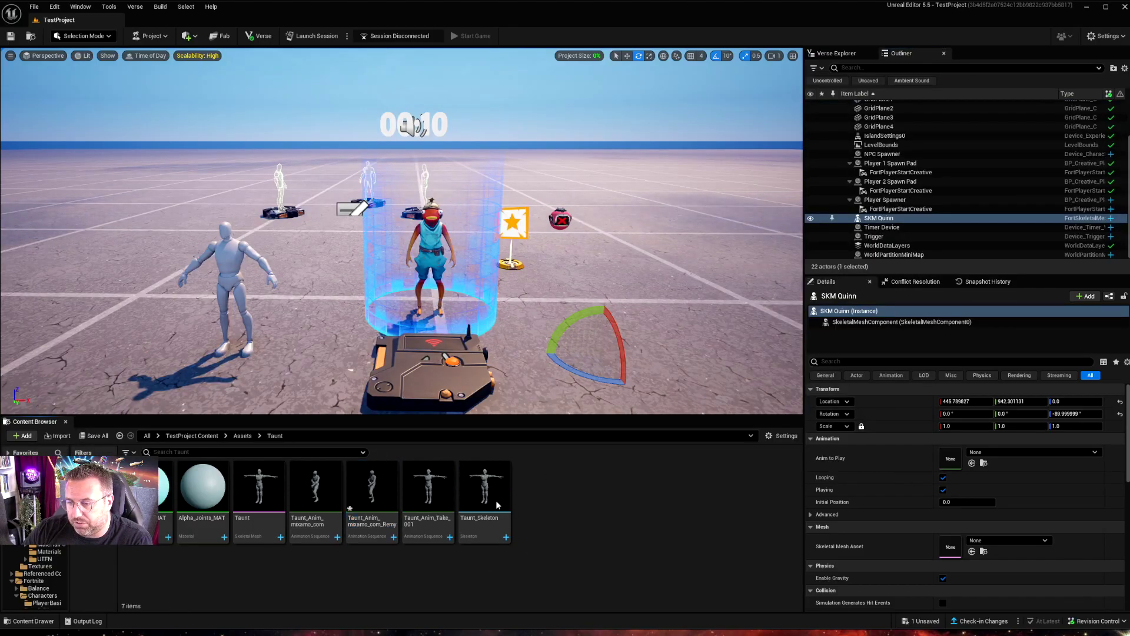
left_click(241, 436)
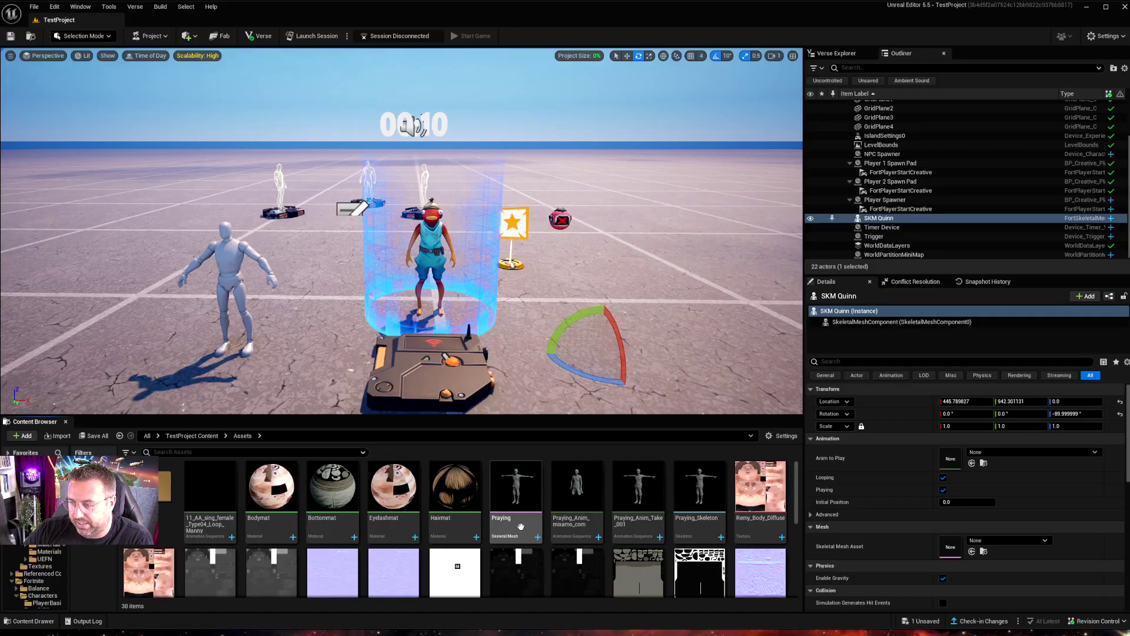
left_click(591, 530)
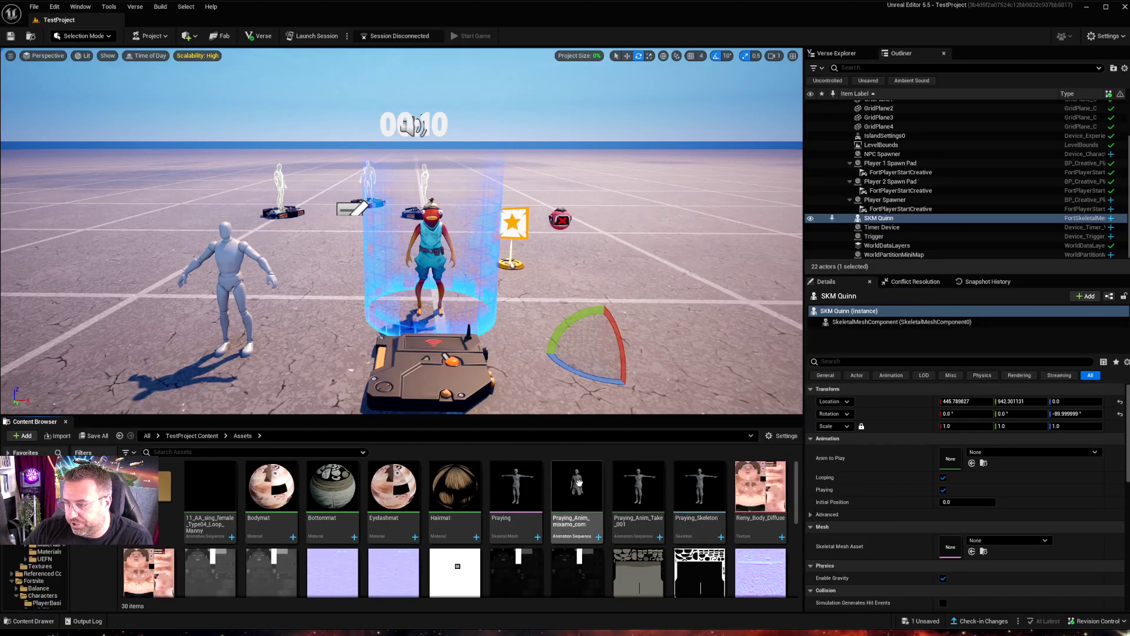
mouse_move(583, 498)
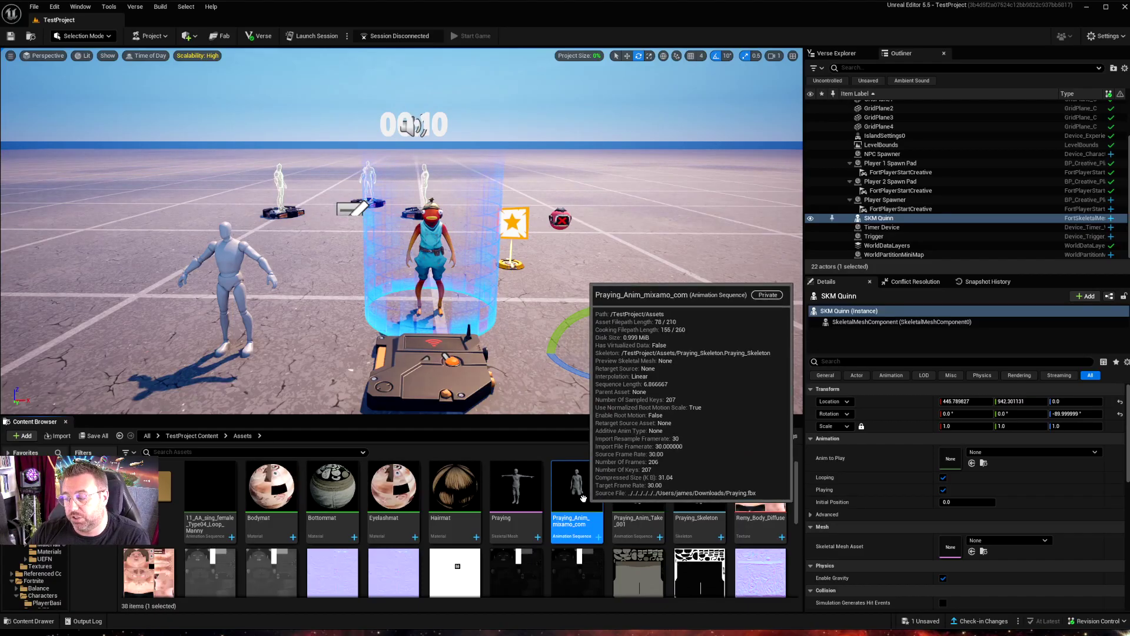
right_click(583, 498)
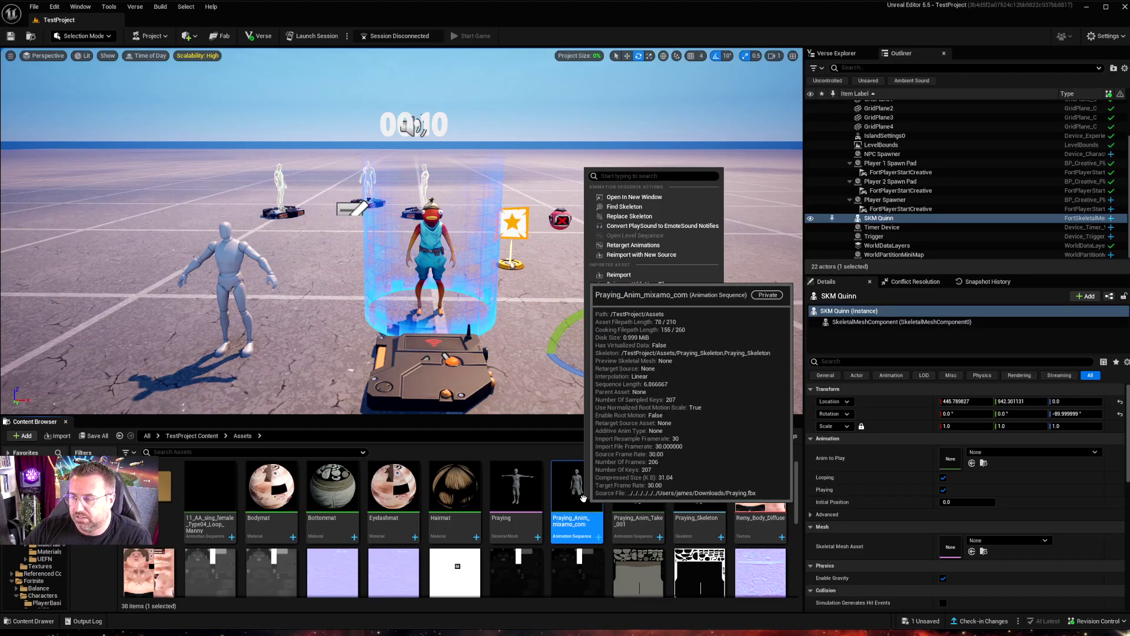
left_click(636, 245)
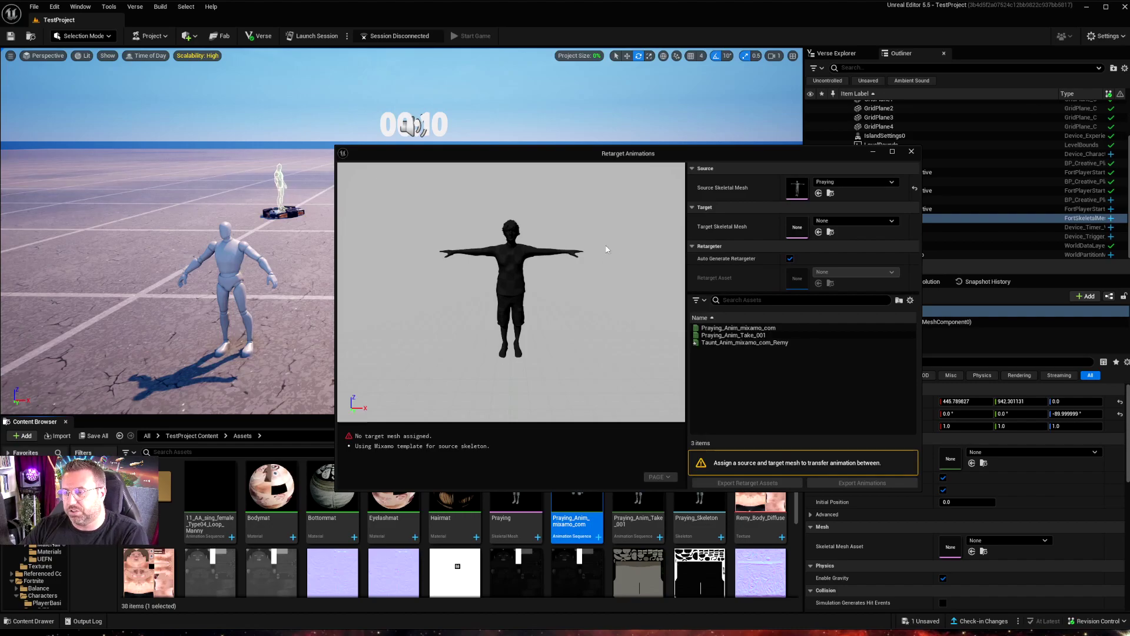
Set Taunt as the target skeletal mesh and select Praying_Anim_mixamo_com for retargeting.
left_click(856, 222)
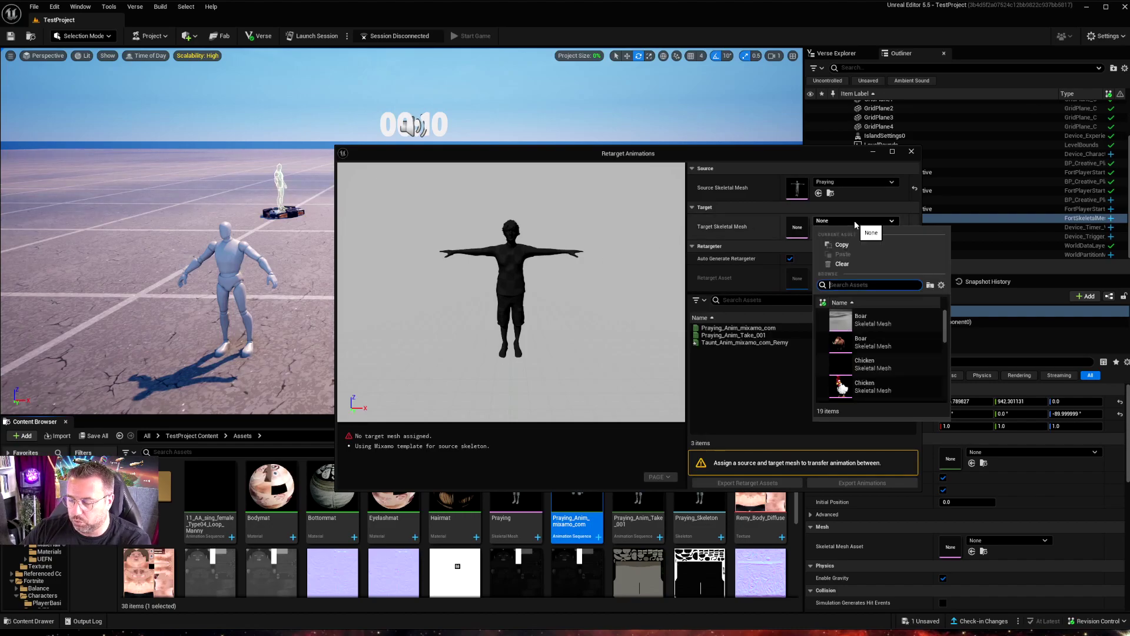
left_click(860, 321)
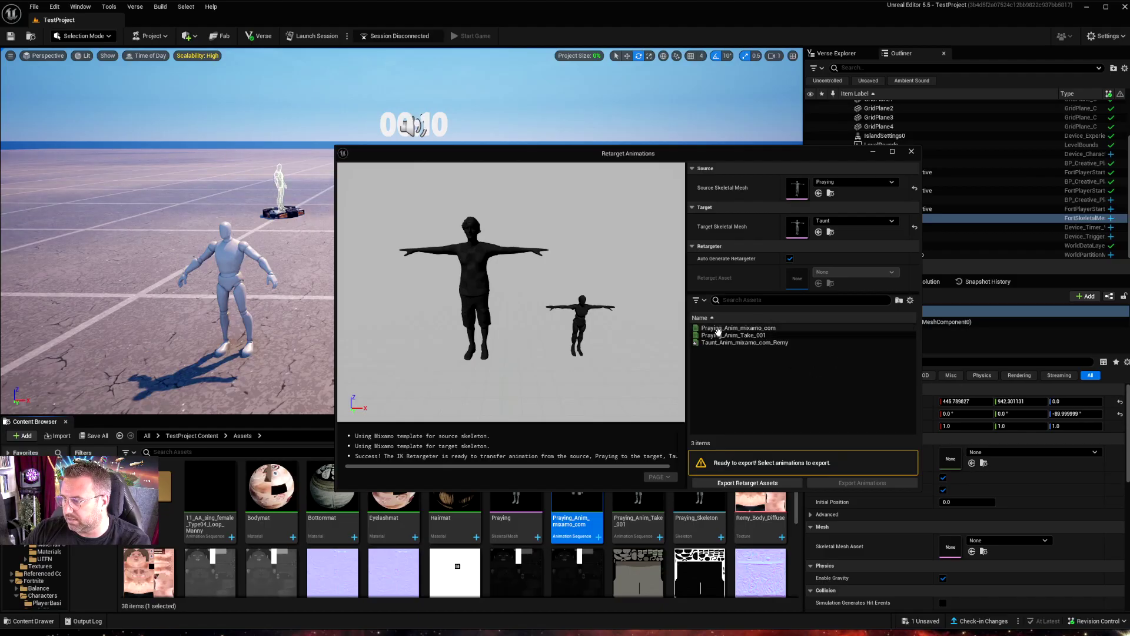
left_click(738, 343)
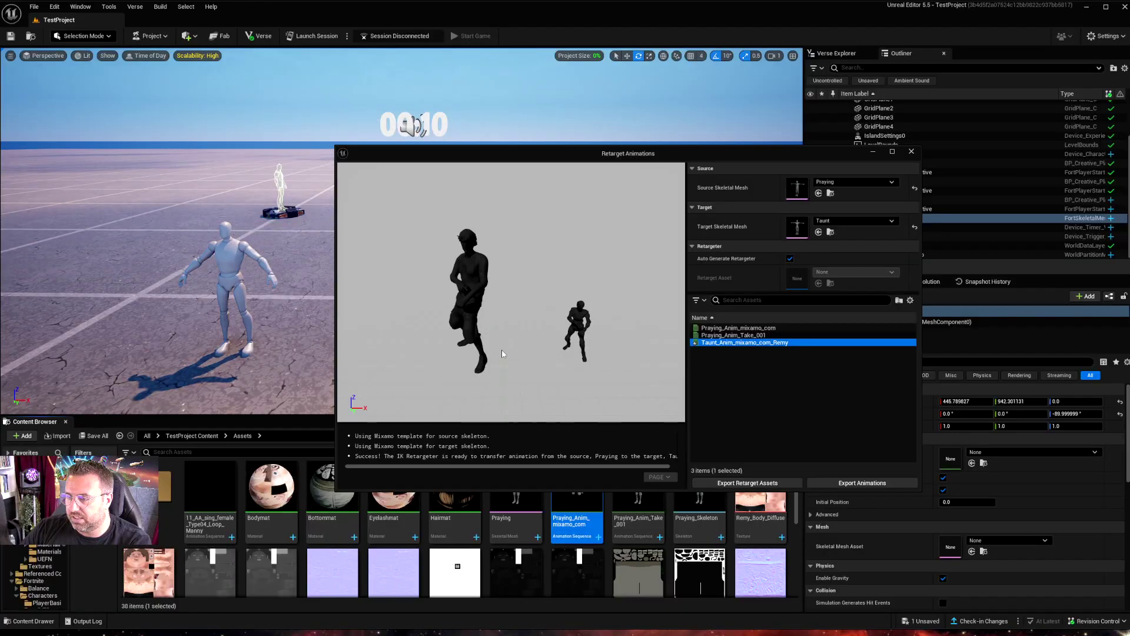
left_click(741, 328)
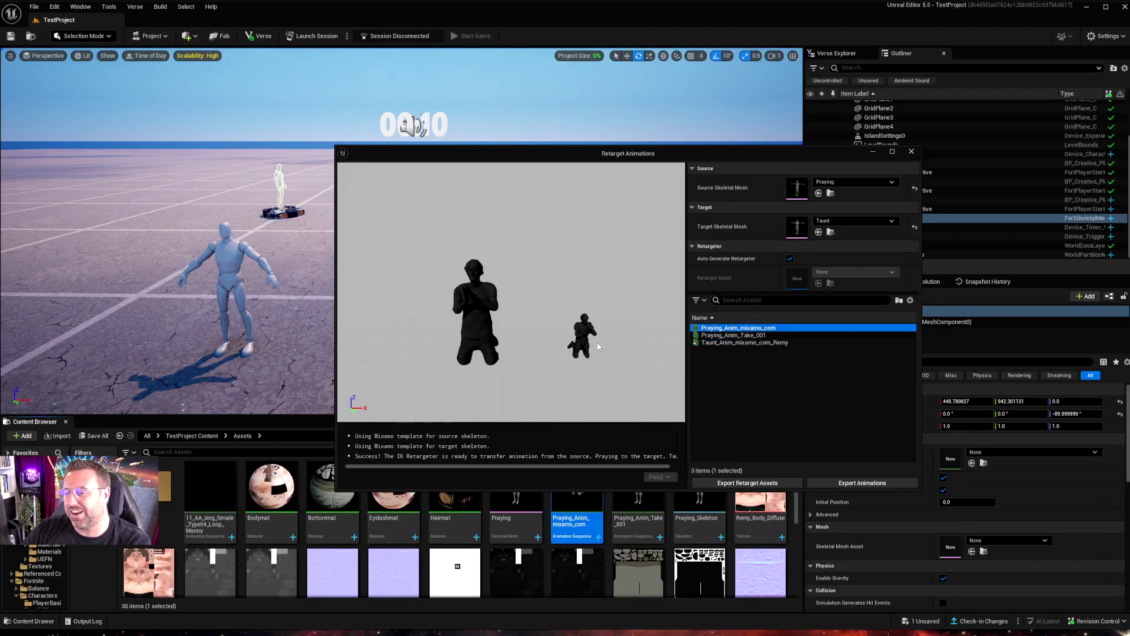
Export the retargeted praying animation into the Assets folder with suffix _Prayer.
left_click(870, 484)
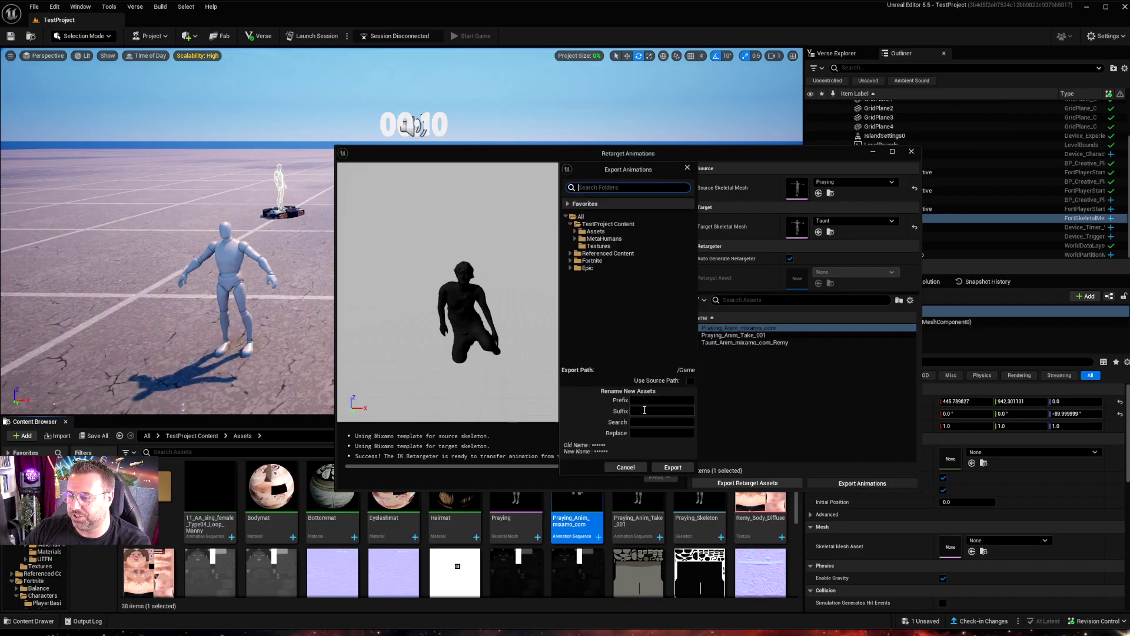
left_click(591, 231)
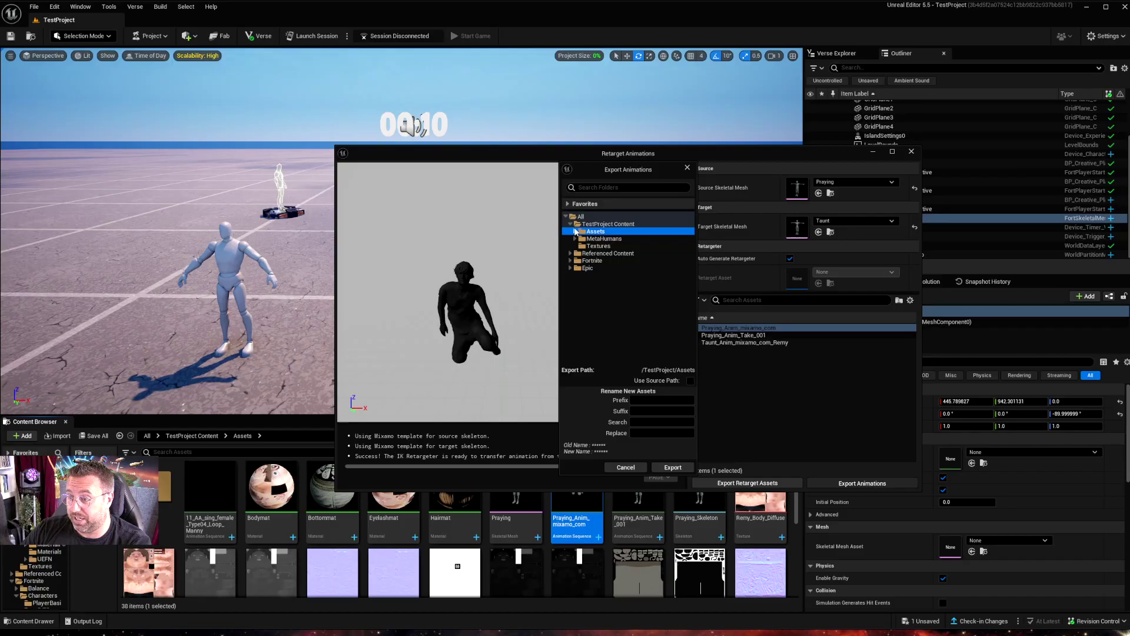
left_click(593, 239)
left_click(598, 232)
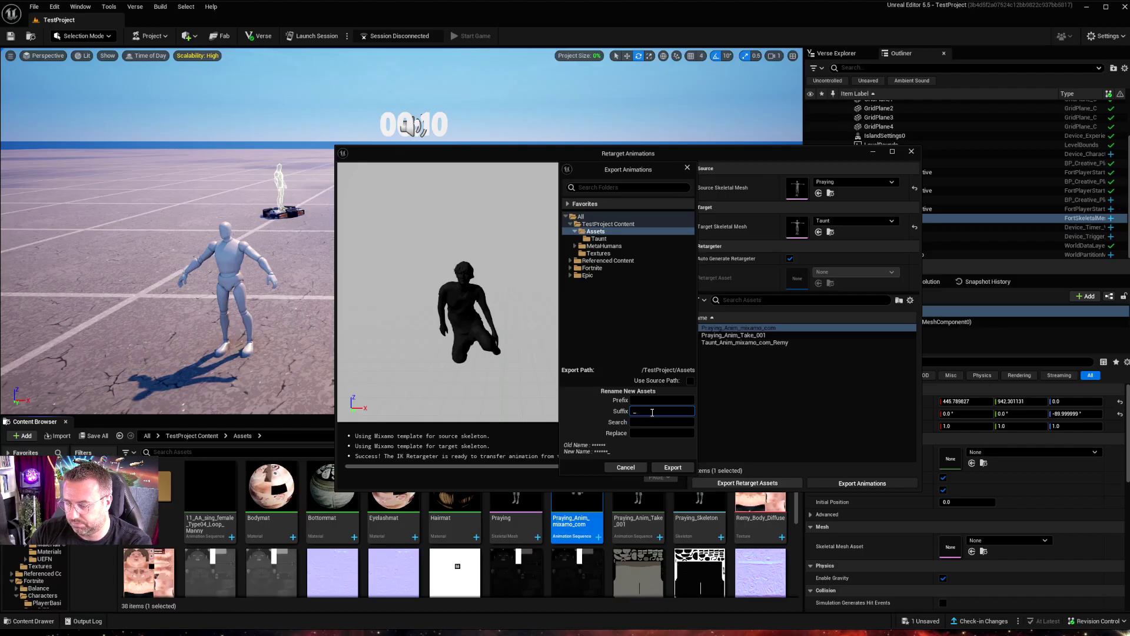
left_click(672, 468)
left_click(706, 364)
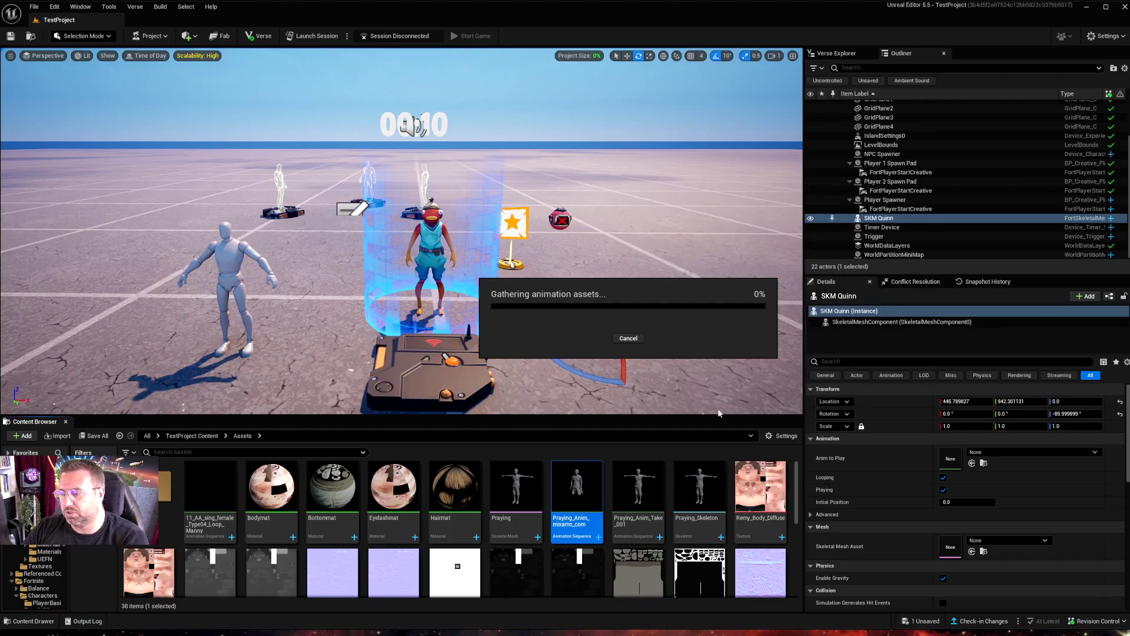
Open Praying_Anim_mixamo_com_Prayer, preview the Taunt and Praying animations, then close the animation editor.
left_click(718, 501)
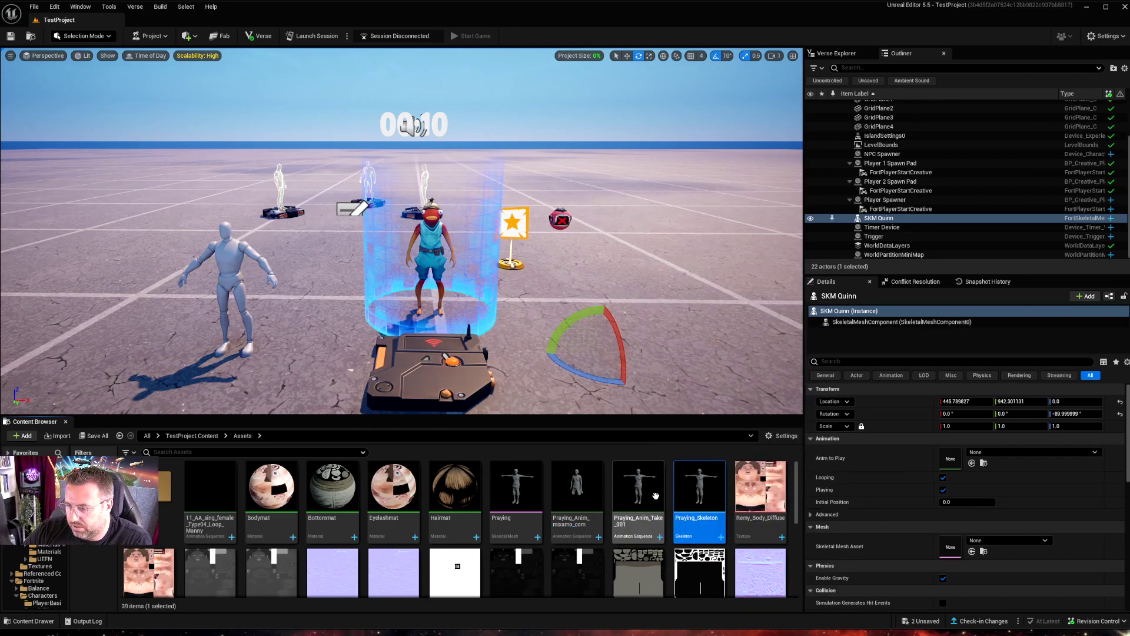
scroll(547, 496, "down", 5)
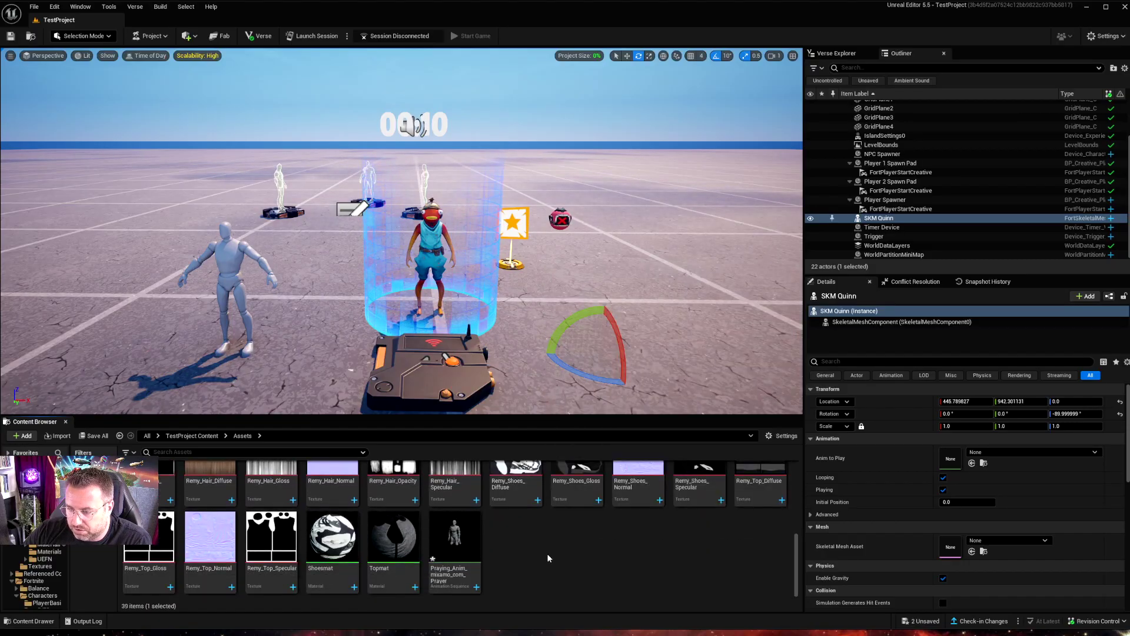
left_click(462, 535)
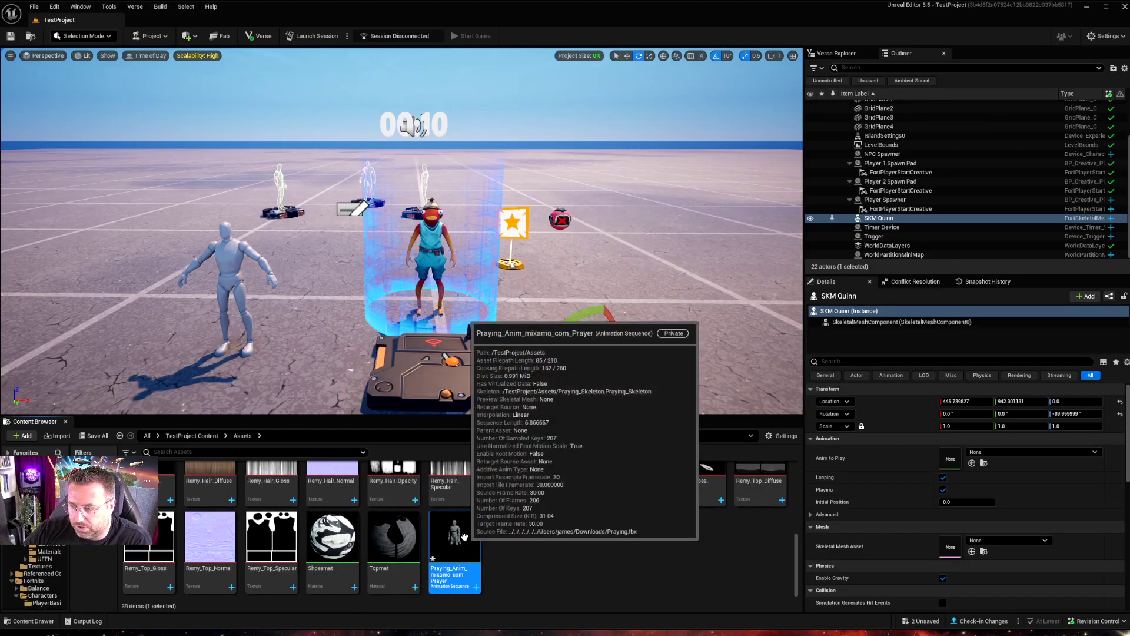
double_click(465, 536)
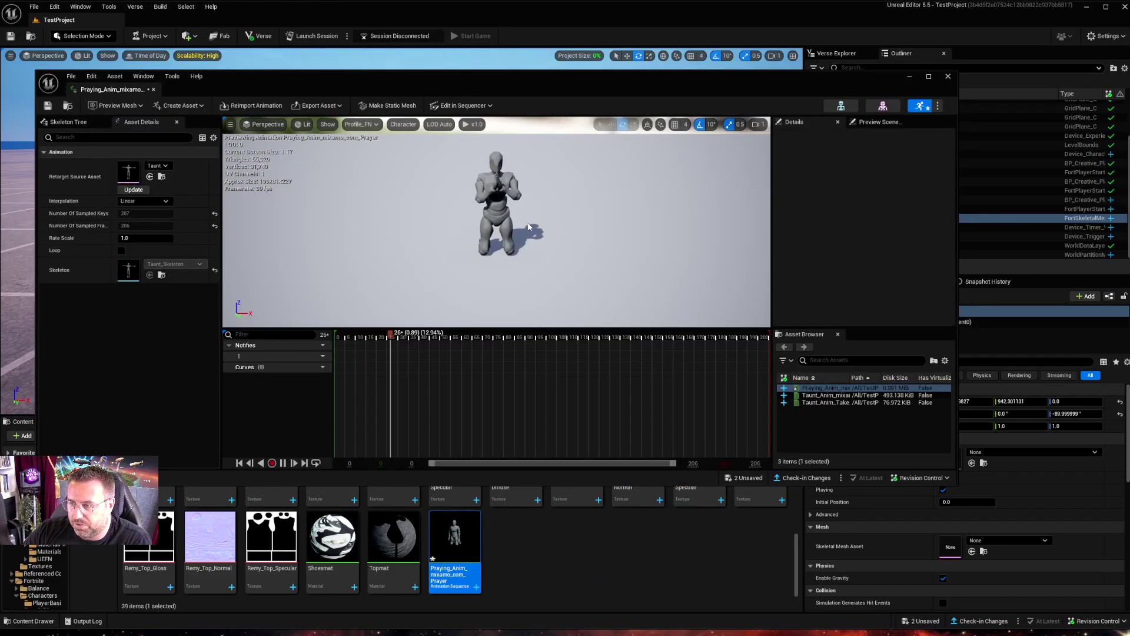
left_click(826, 395)
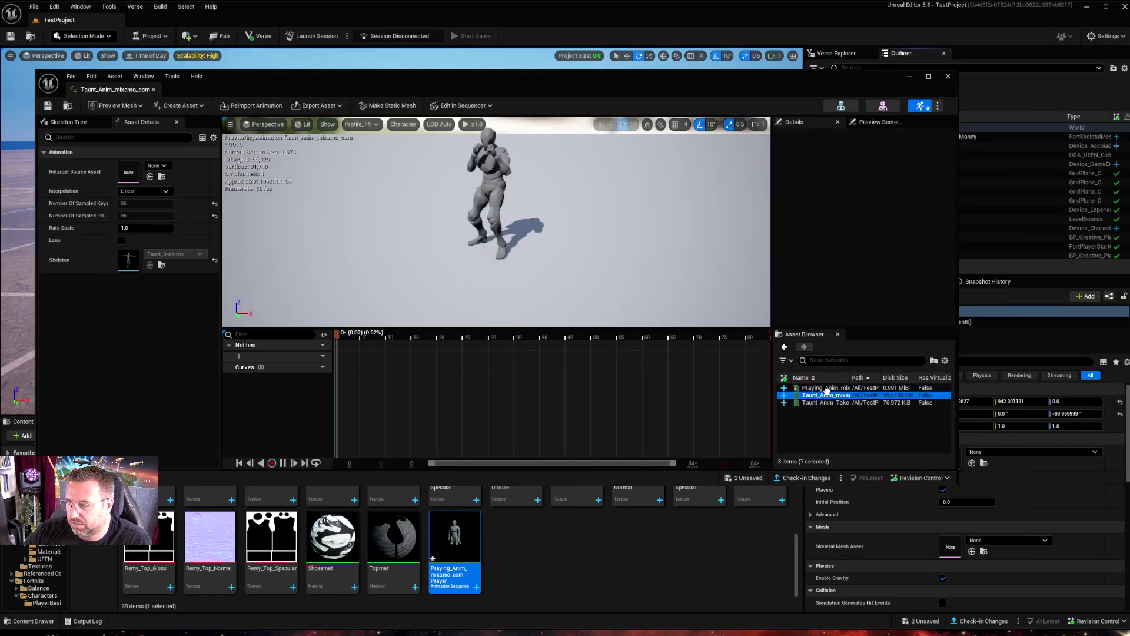
left_click(826, 387)
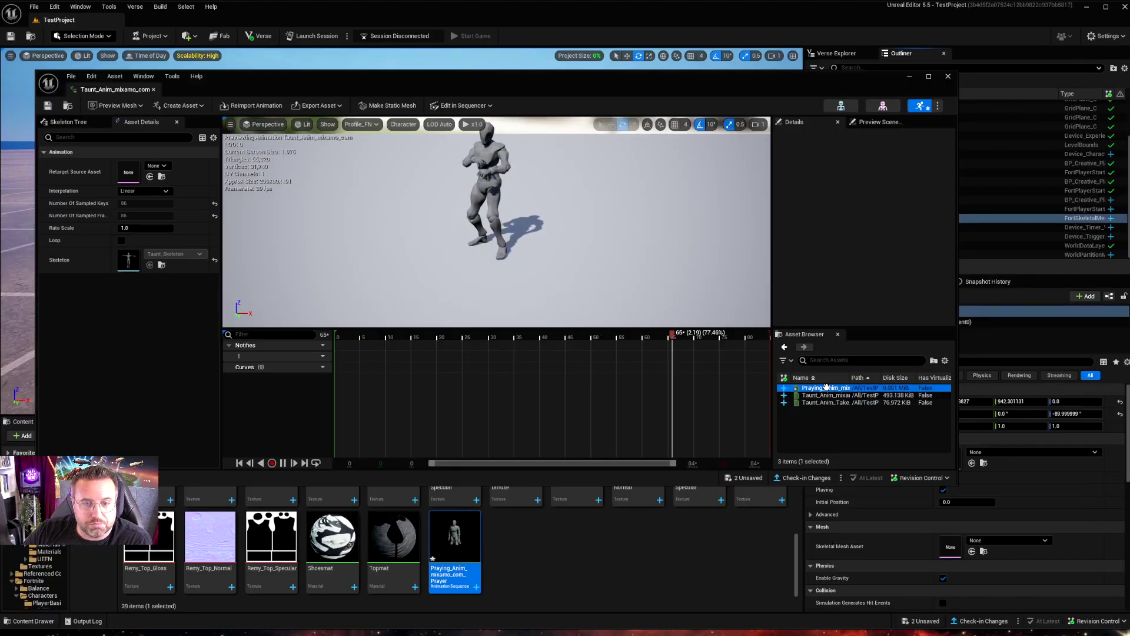
double_click(826, 388)
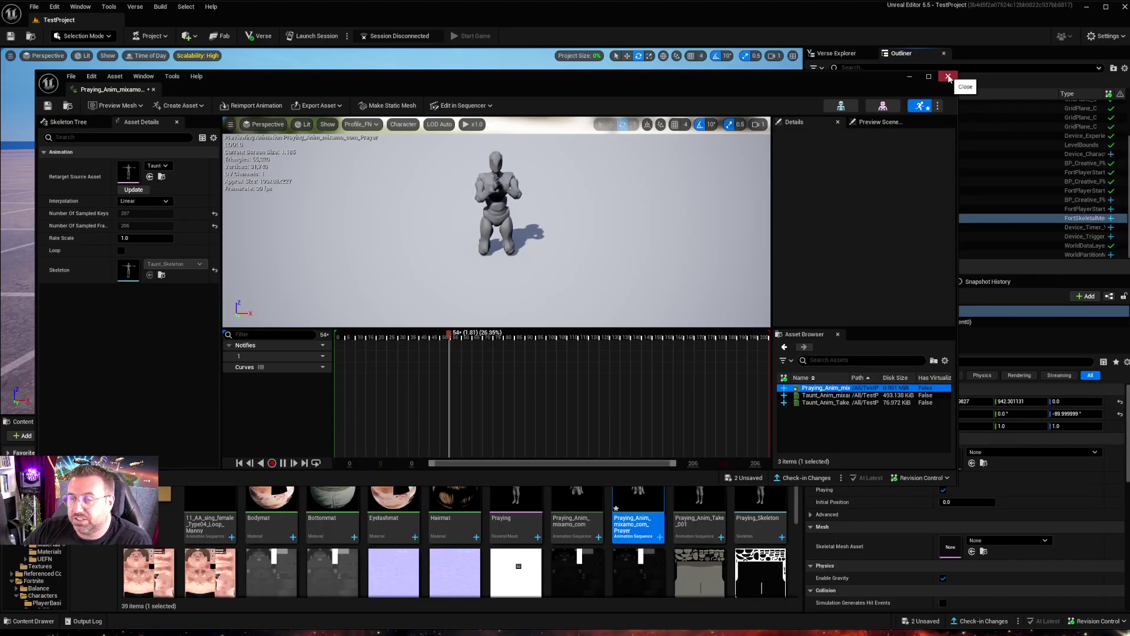
left_click(949, 78)
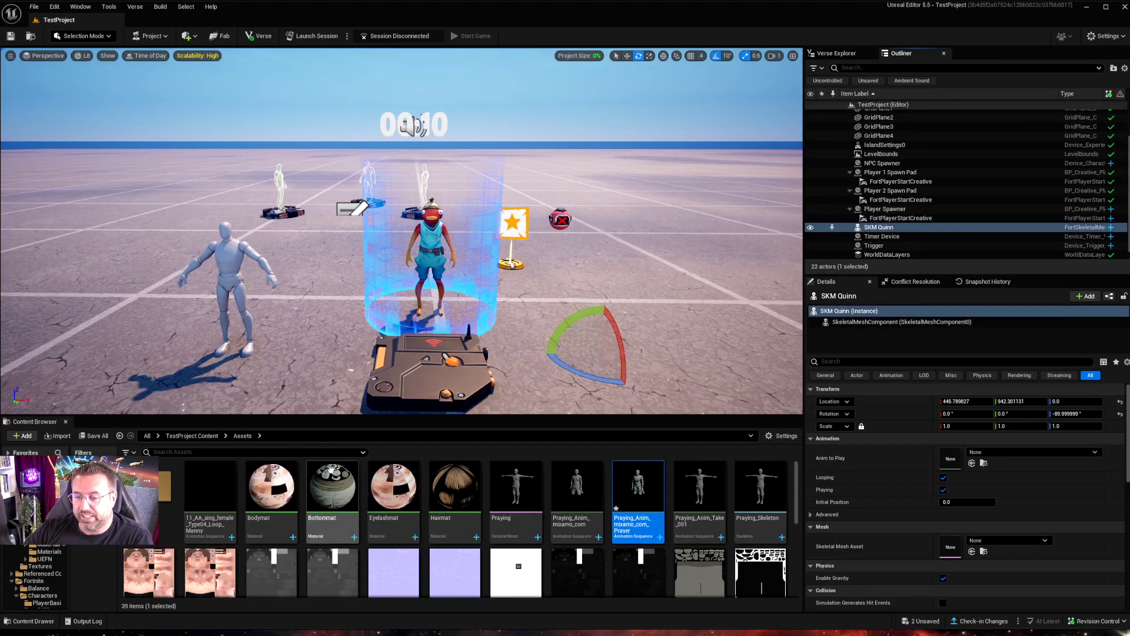
In the Taunt folder, start retargeting Taunt_Anim with Praying as the target mesh.
double_click(164, 489)
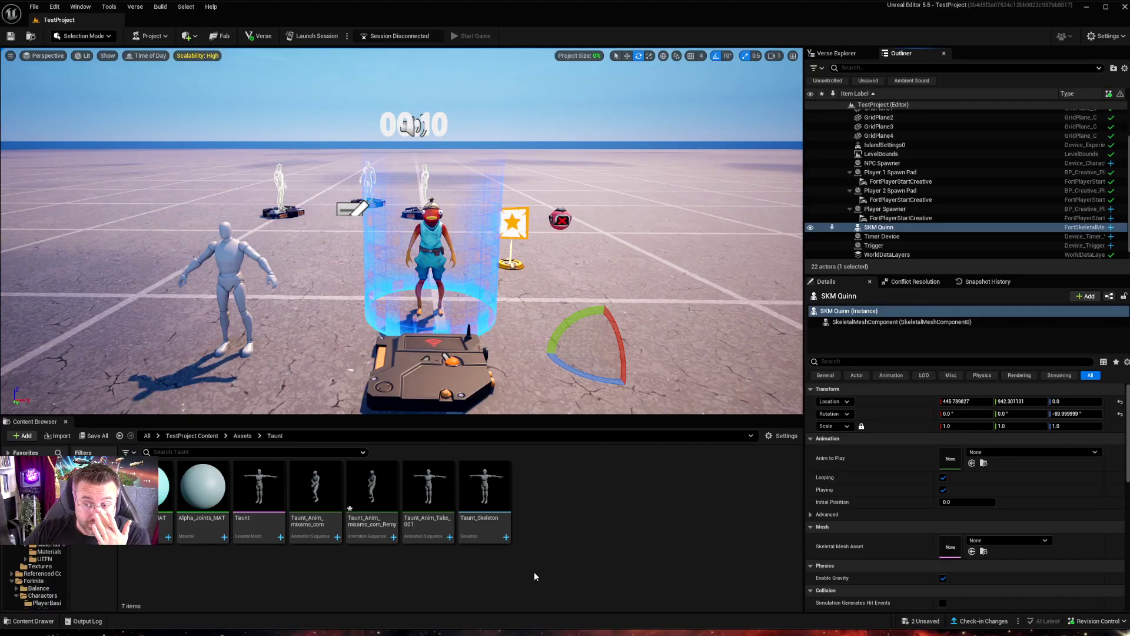
right_click(314, 484)
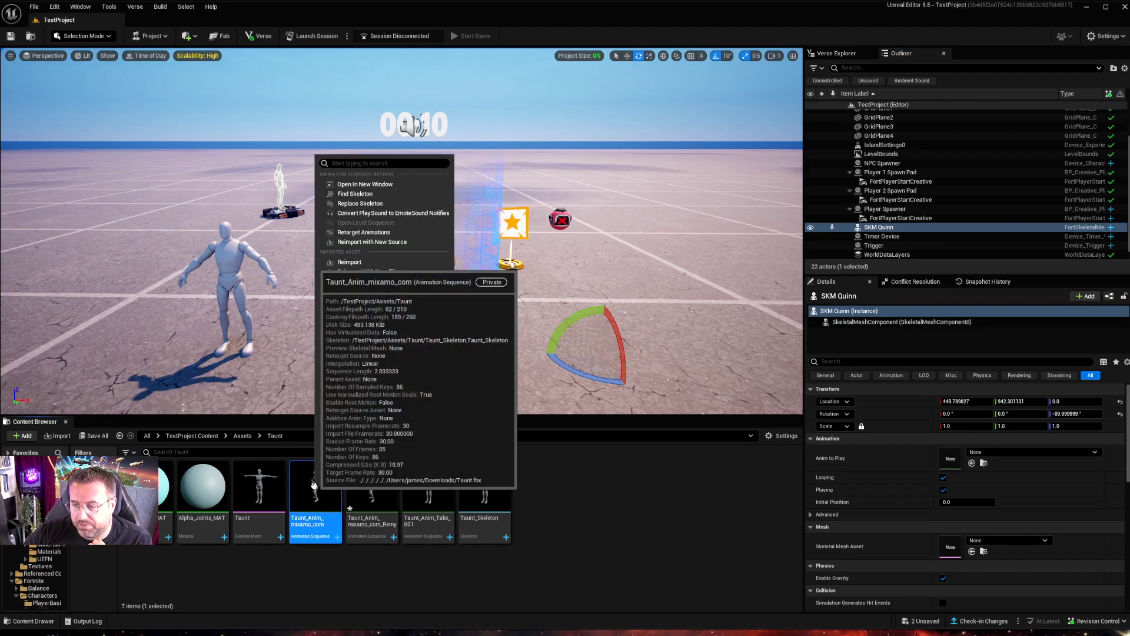
left_click(368, 231)
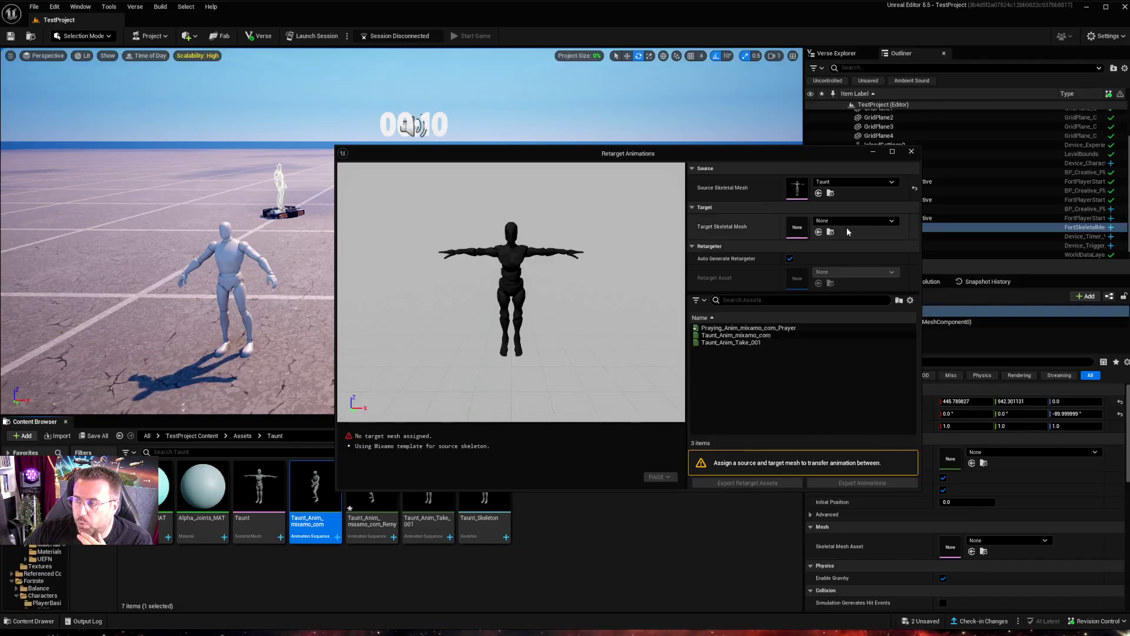
left_click(857, 222)
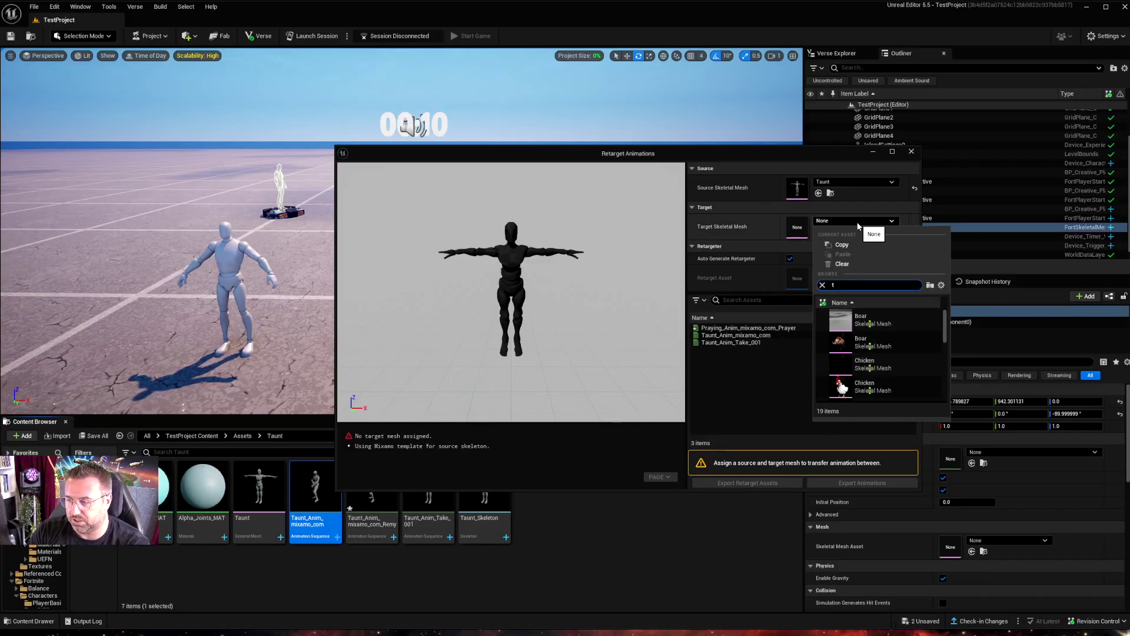
type("pray")
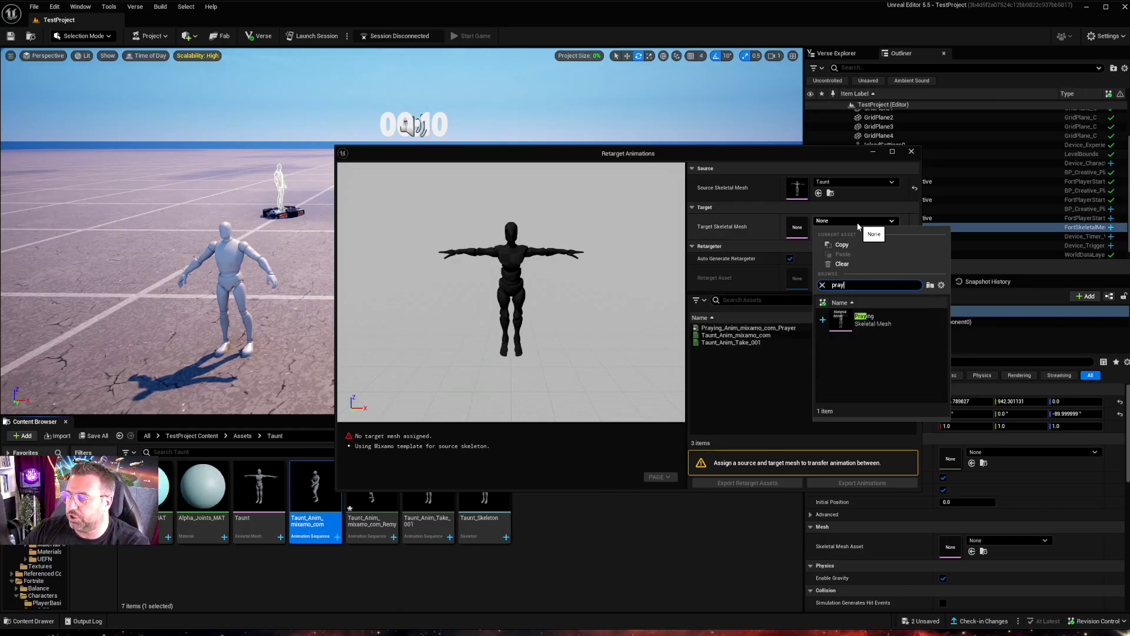
left_click(865, 320)
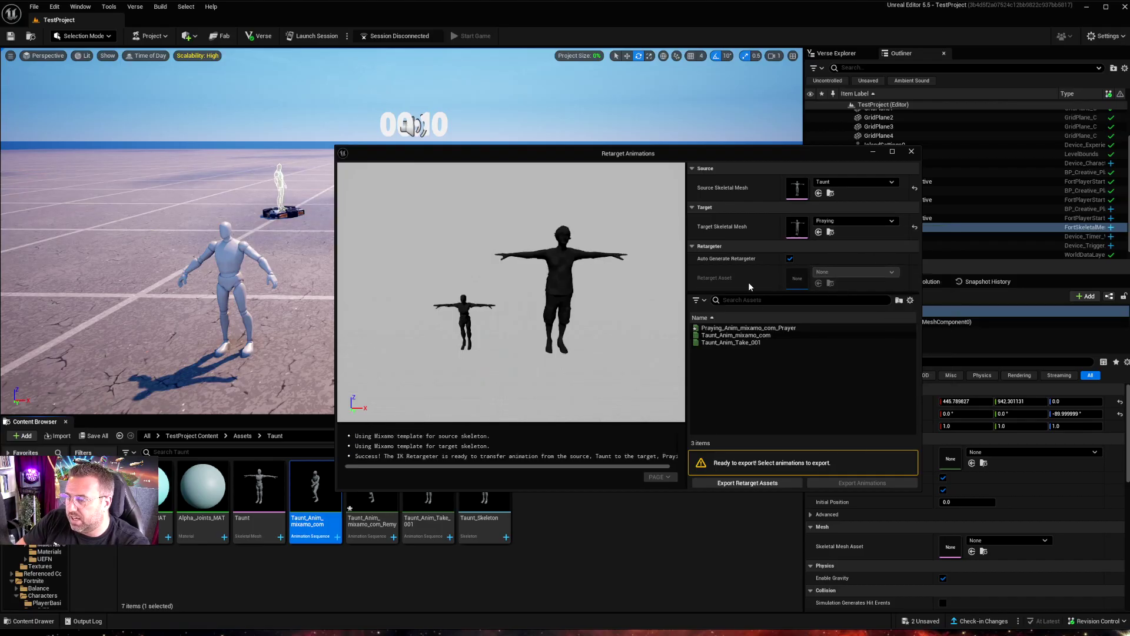
Export the auto-generated retarget assets to /TestProject/Assets/Taunt.
left_click(737, 484)
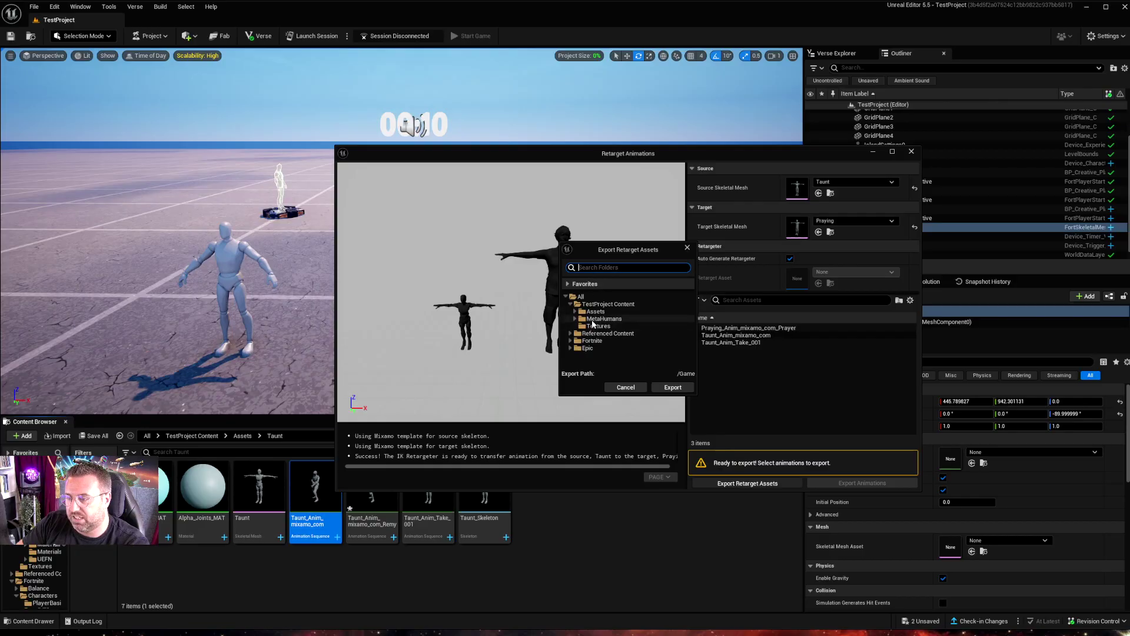
left_click(575, 311)
left_click(598, 319)
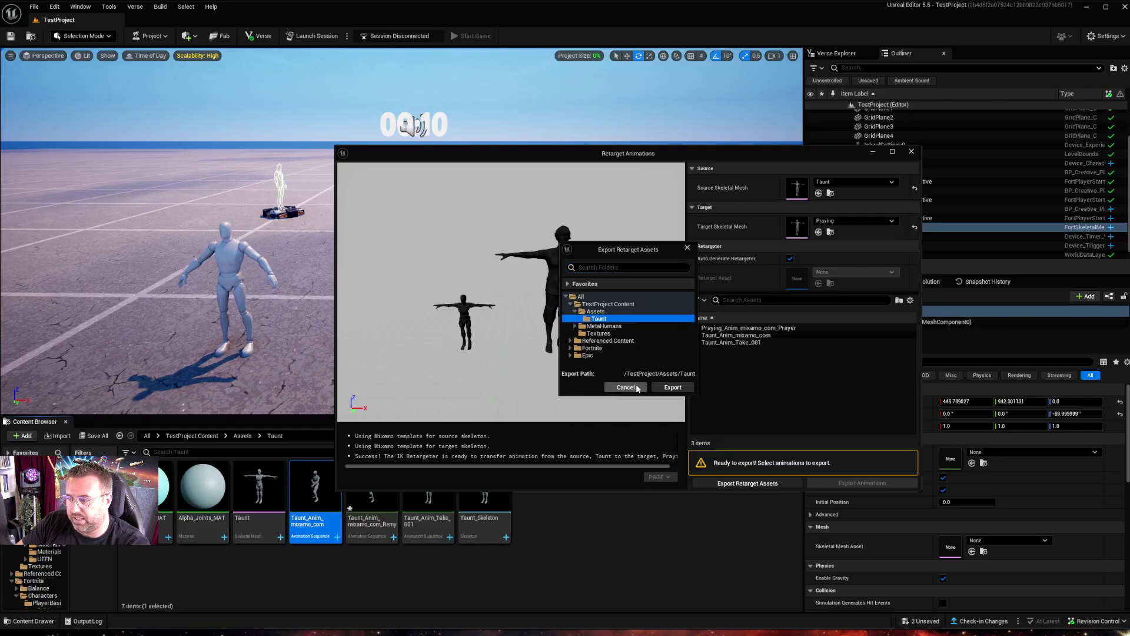
left_click(671, 386)
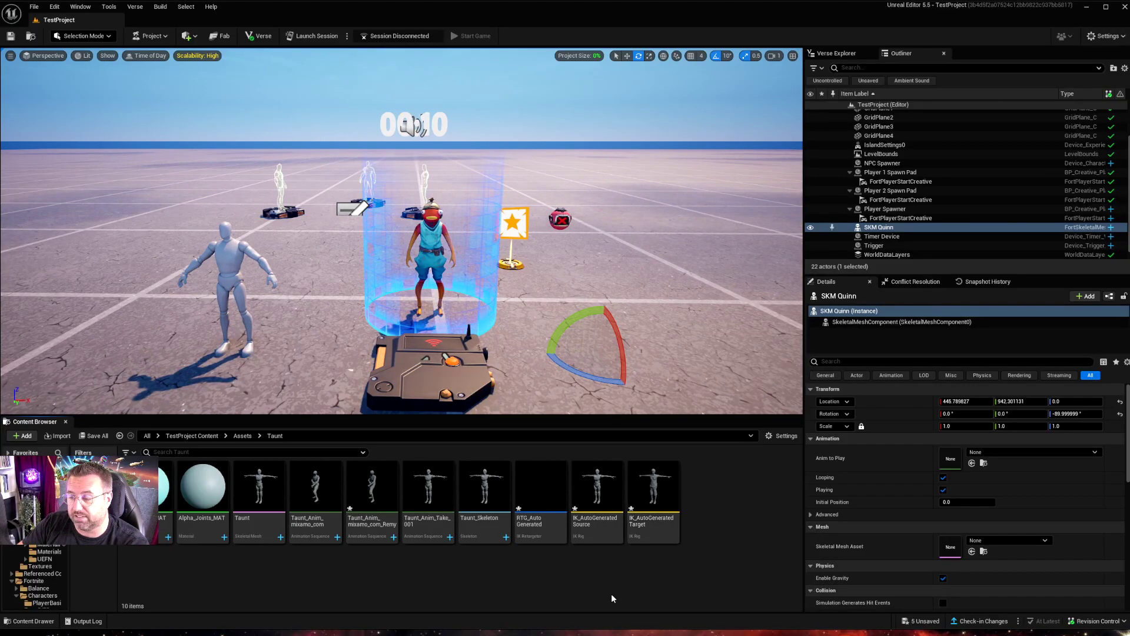
double_click(596, 500)
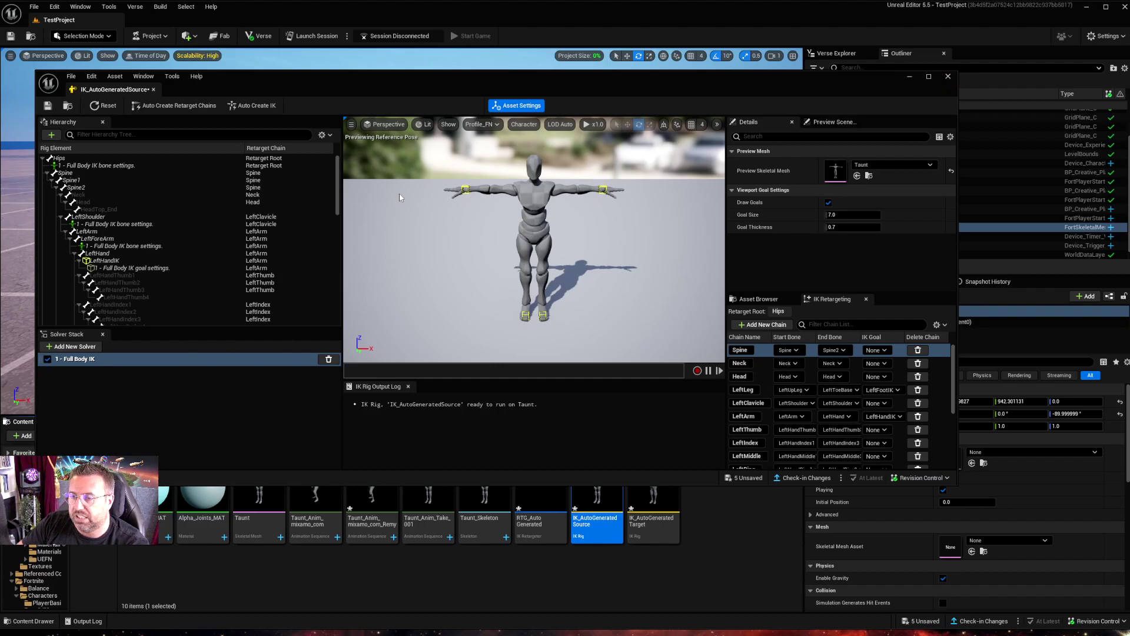
left_click(759, 363)
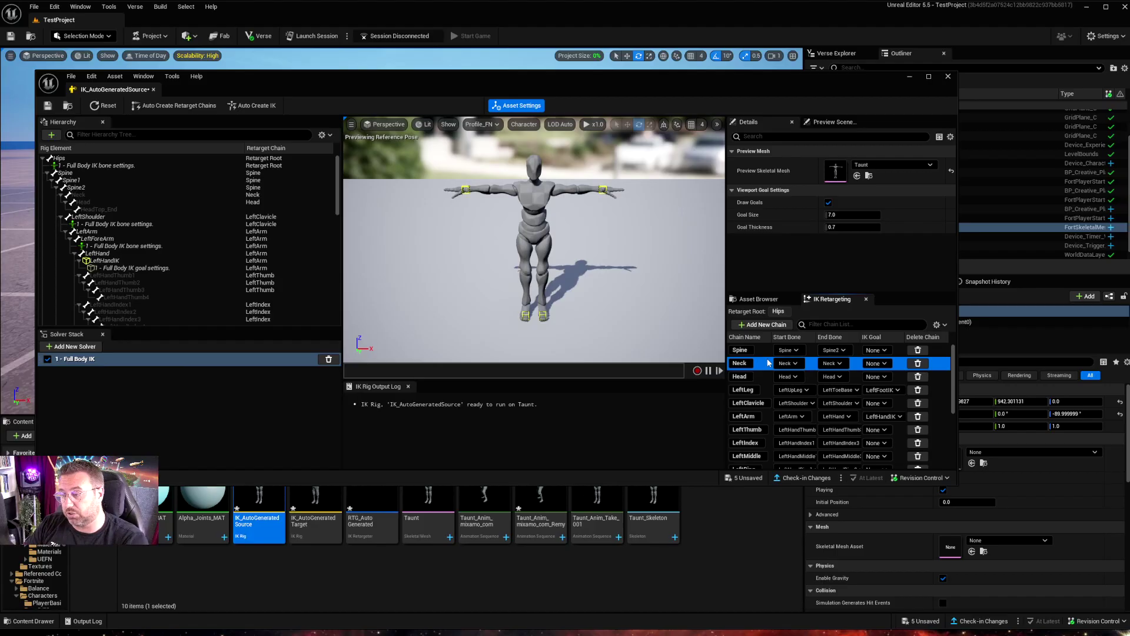
left_click(765, 350)
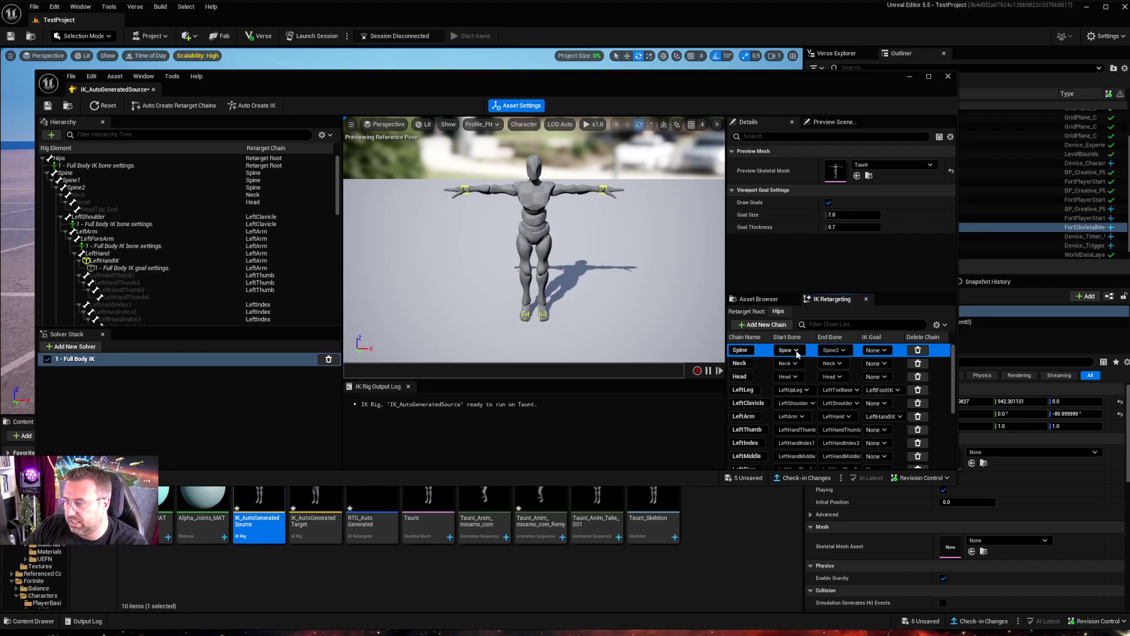
left_click(81, 173)
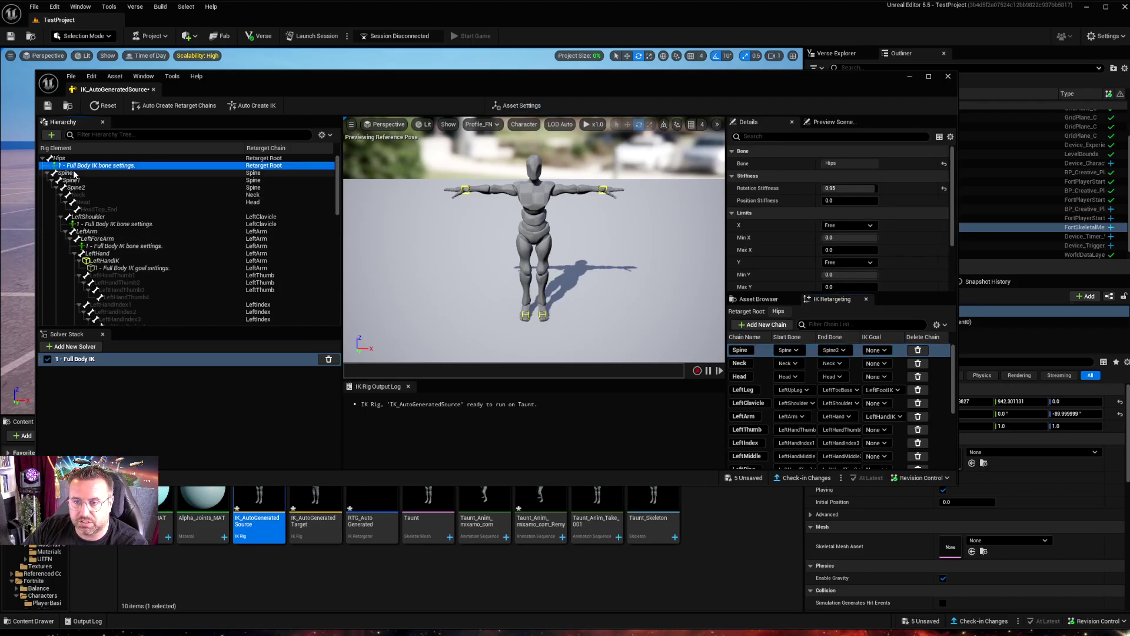
left_click(78, 180)
left_click(78, 188)
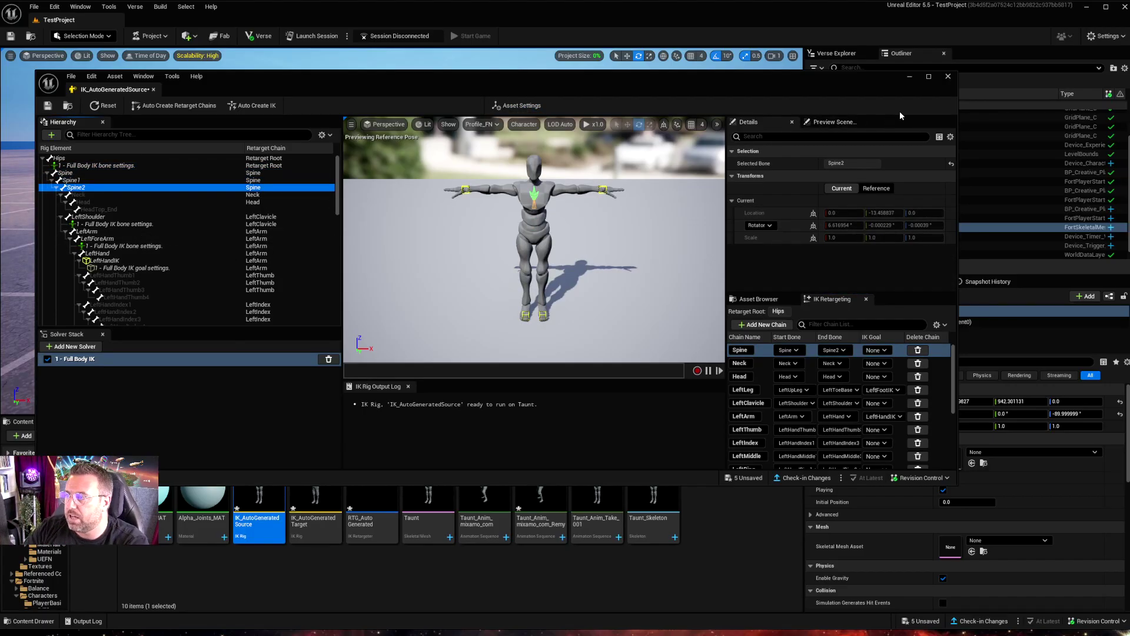
left_click(948, 75)
left_click(403, 585)
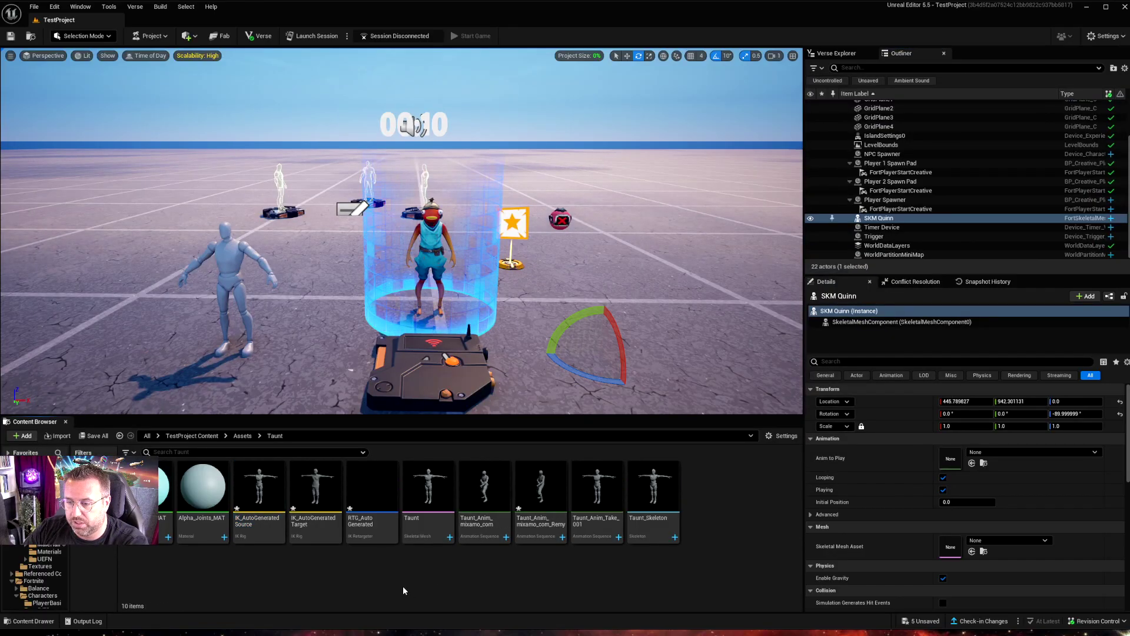
left_click(316, 485)
double_click(316, 486)
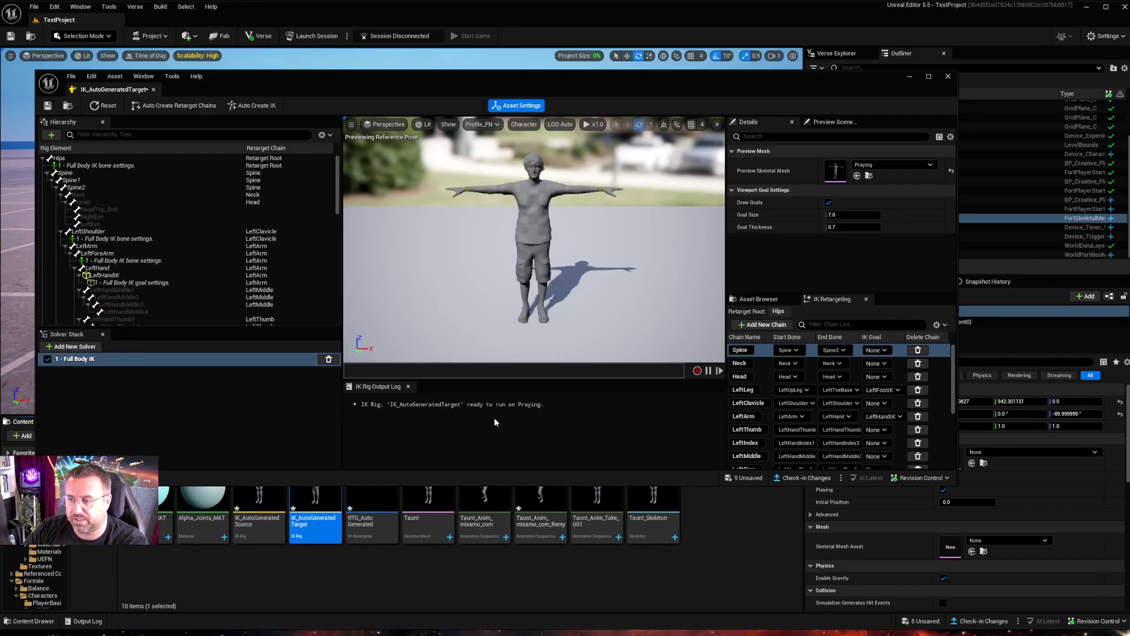
left_click(75, 174)
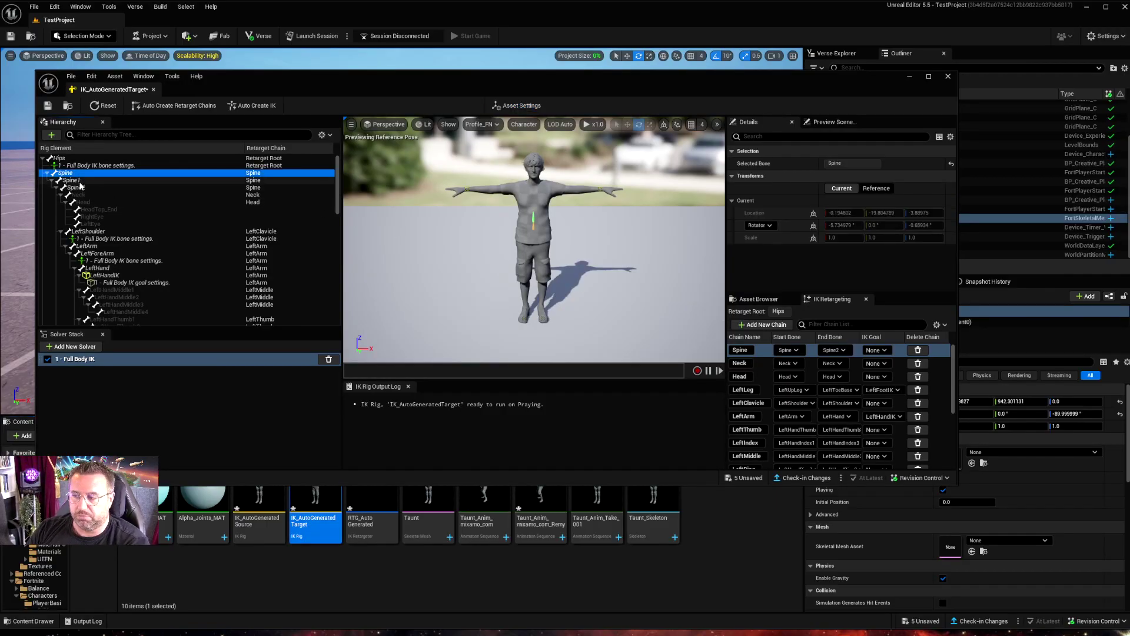
left_click(72, 180)
left_click(75, 188)
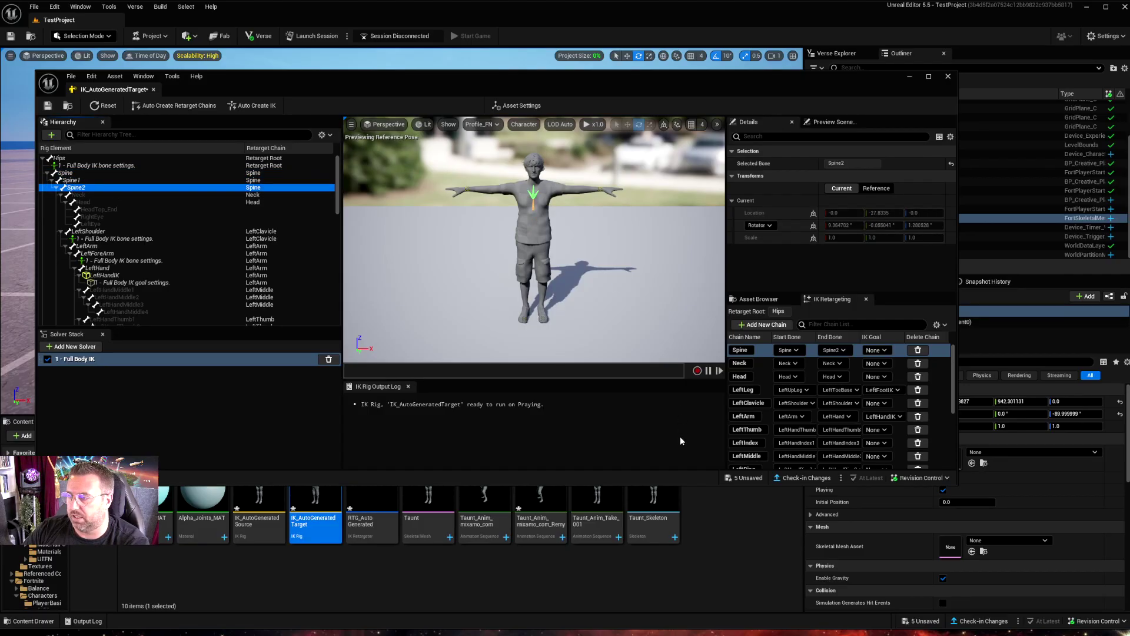
left_click(947, 77)
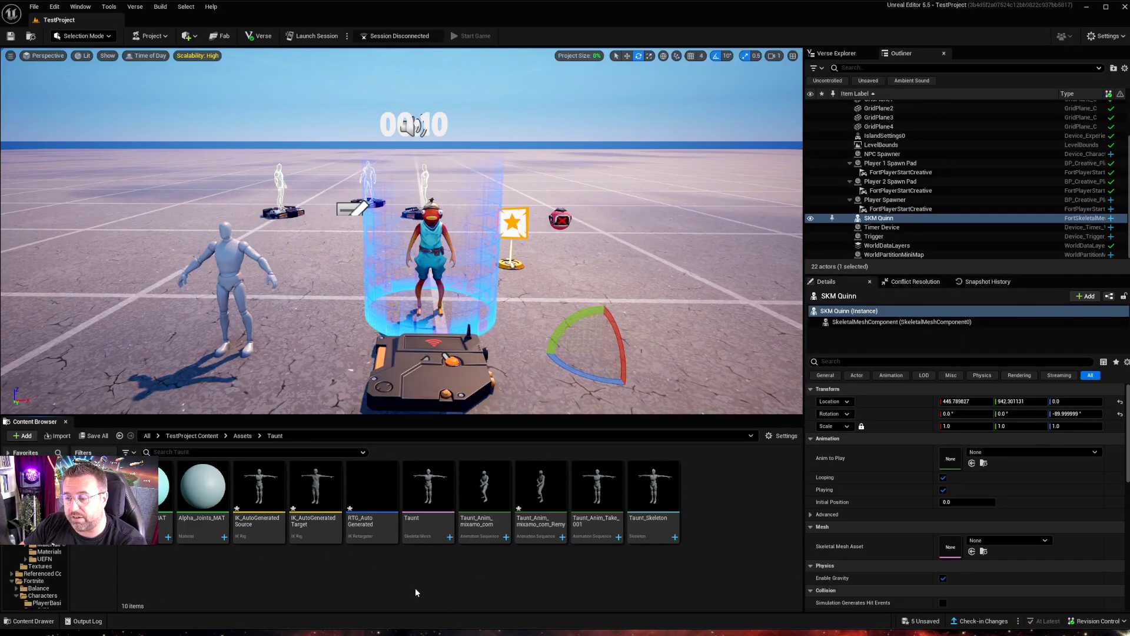
Create a new IK_Taunt IK rig from the Taunt skeletal mesh and open it.
right_click(428, 484)
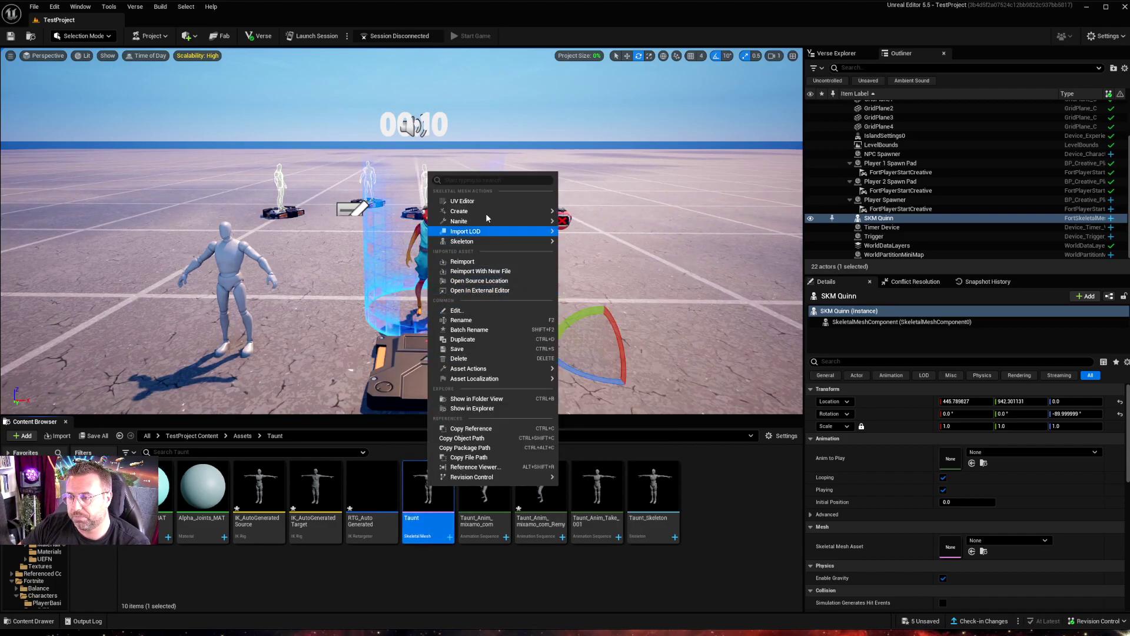
mouse_move(486, 213)
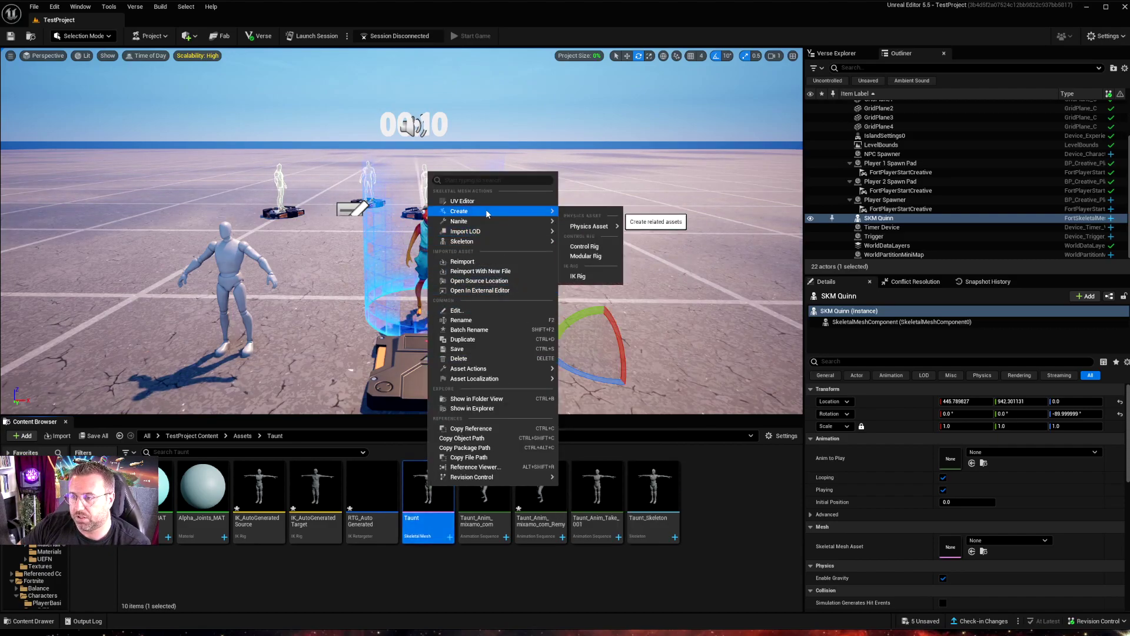
left_click(591, 278)
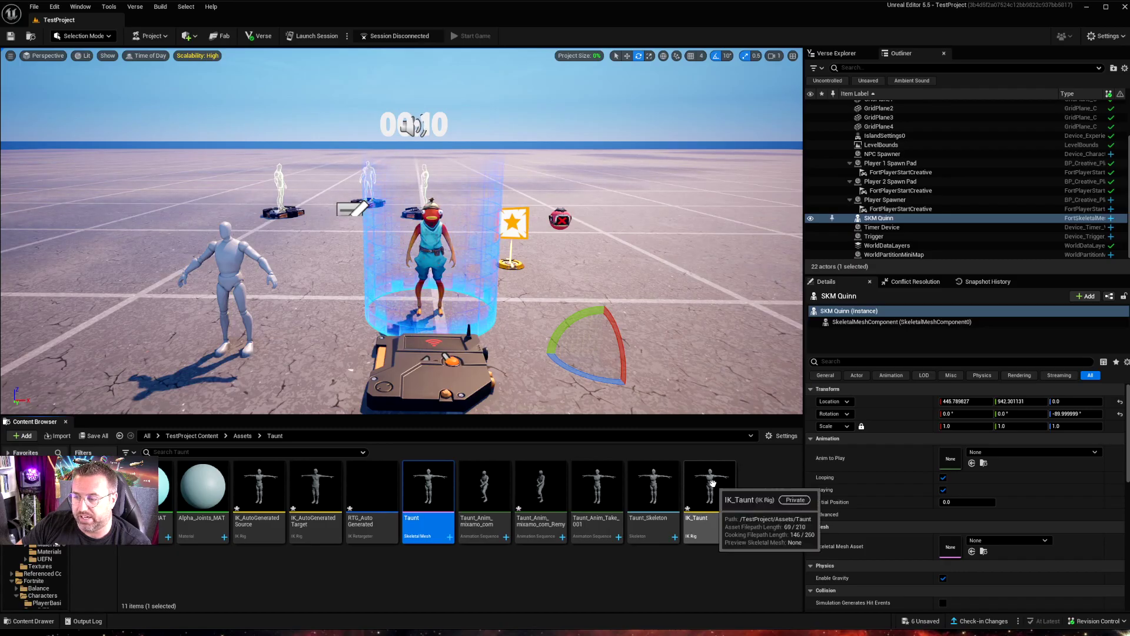
double_click(710, 494)
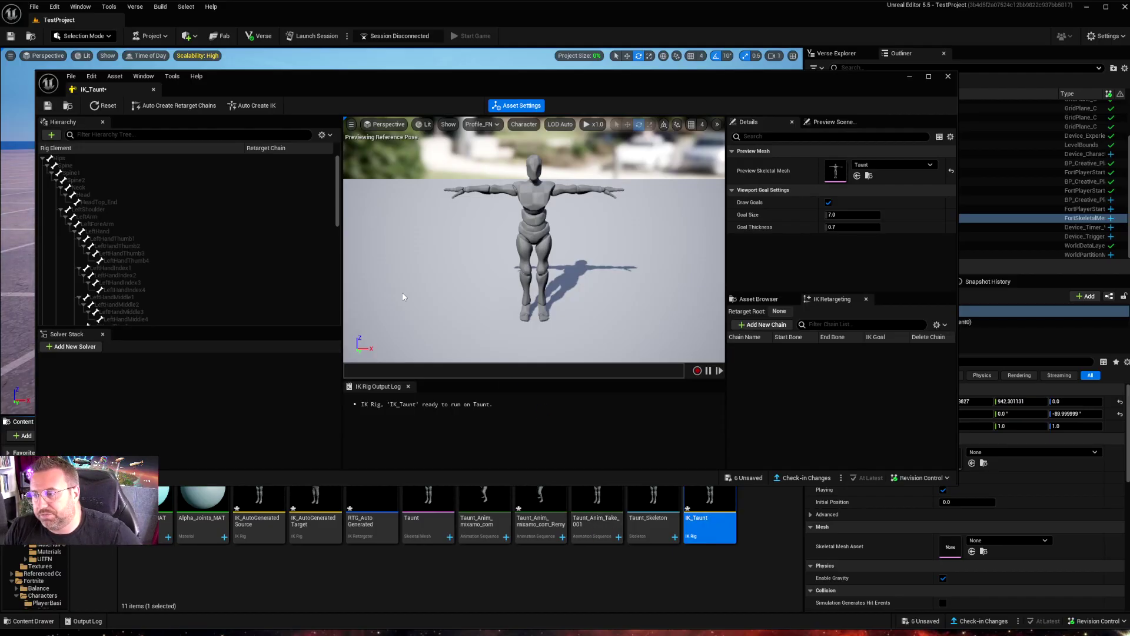
Auto-generate full body IK and inspect the Spine1, LeftShoulder and left-hand goal.
left_click(255, 106)
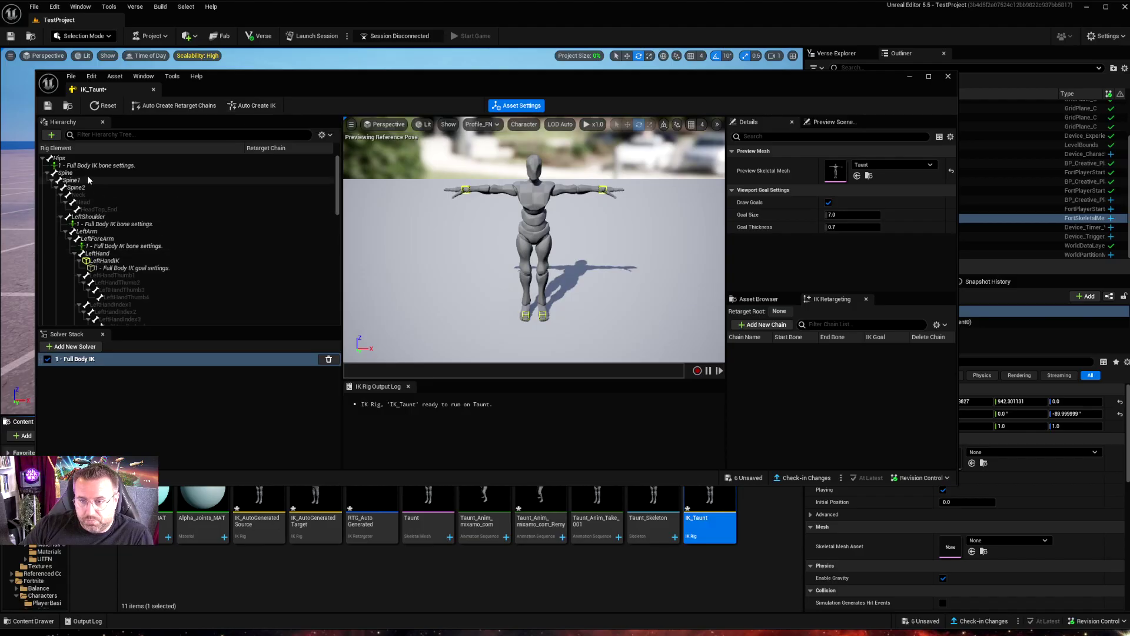
left_click(90, 182)
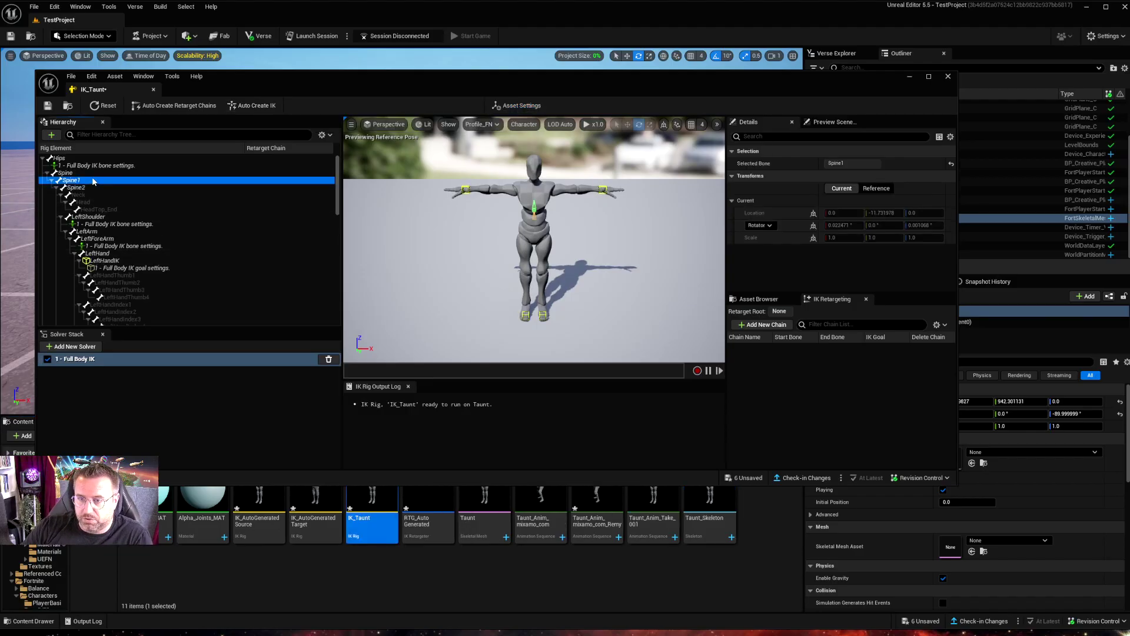
left_click(97, 217)
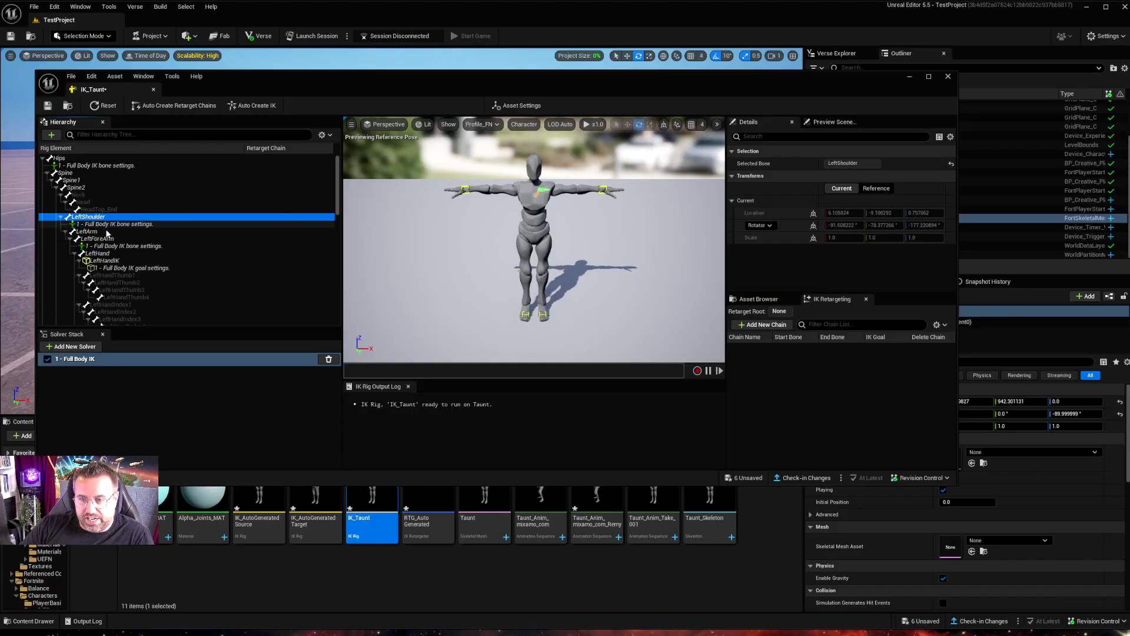
left_click(124, 268)
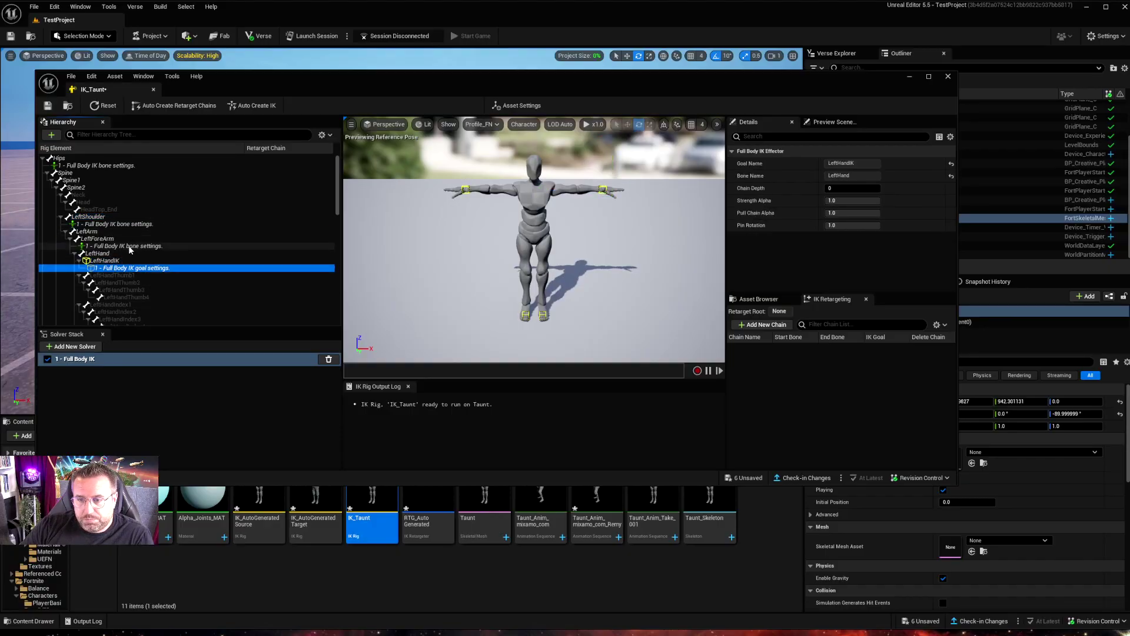
left_click(171, 107)
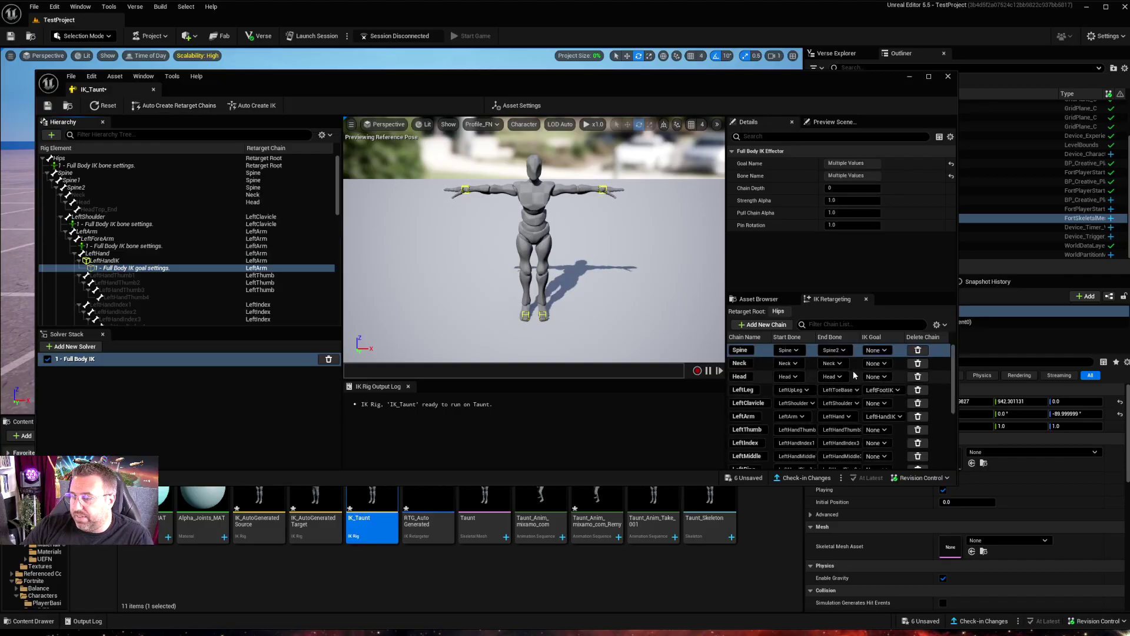
scroll(832, 382, "down", 3)
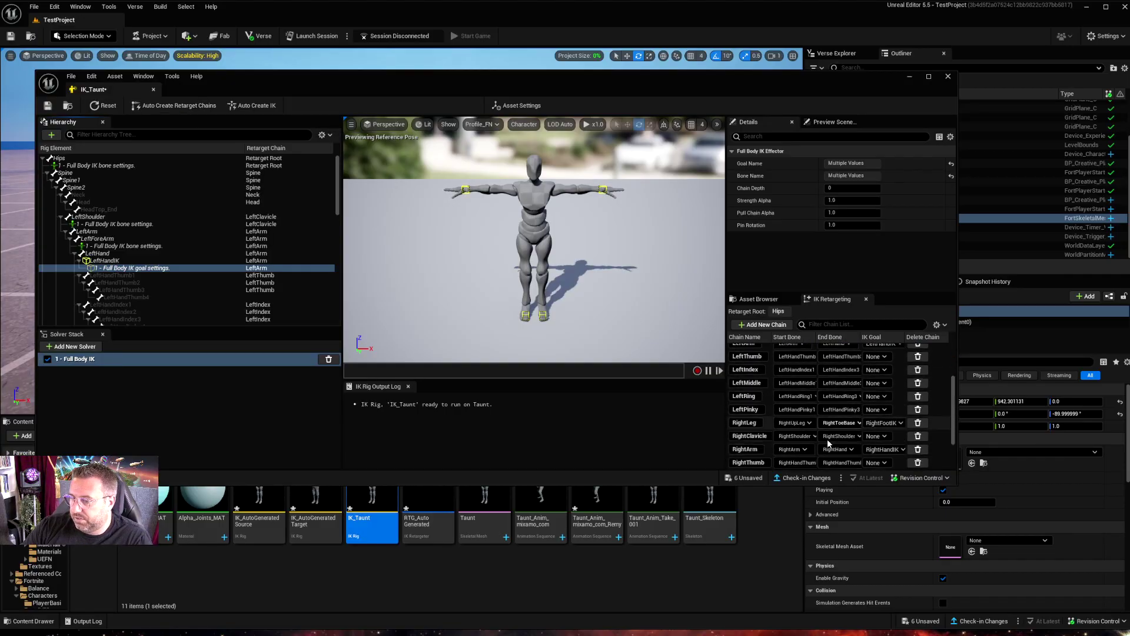
scroll(767, 443, "up", 3)
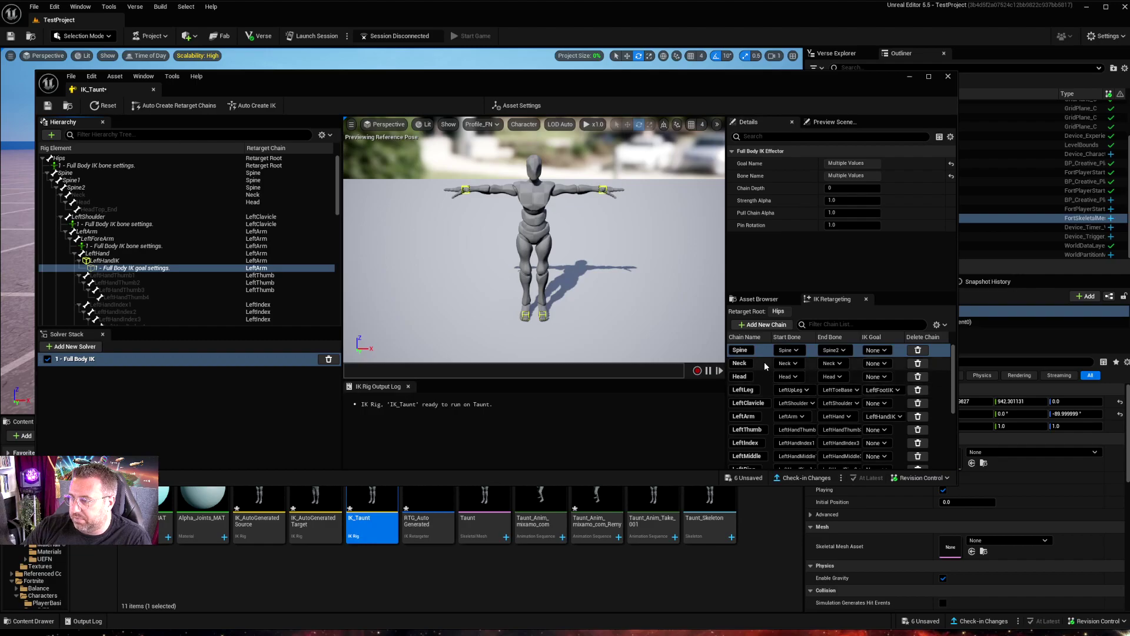
Review the Spine retarget chain and preview the Praying and Taunt_Anim_mixamo_com animations on the rig.
left_click(760, 351)
left_click(758, 299)
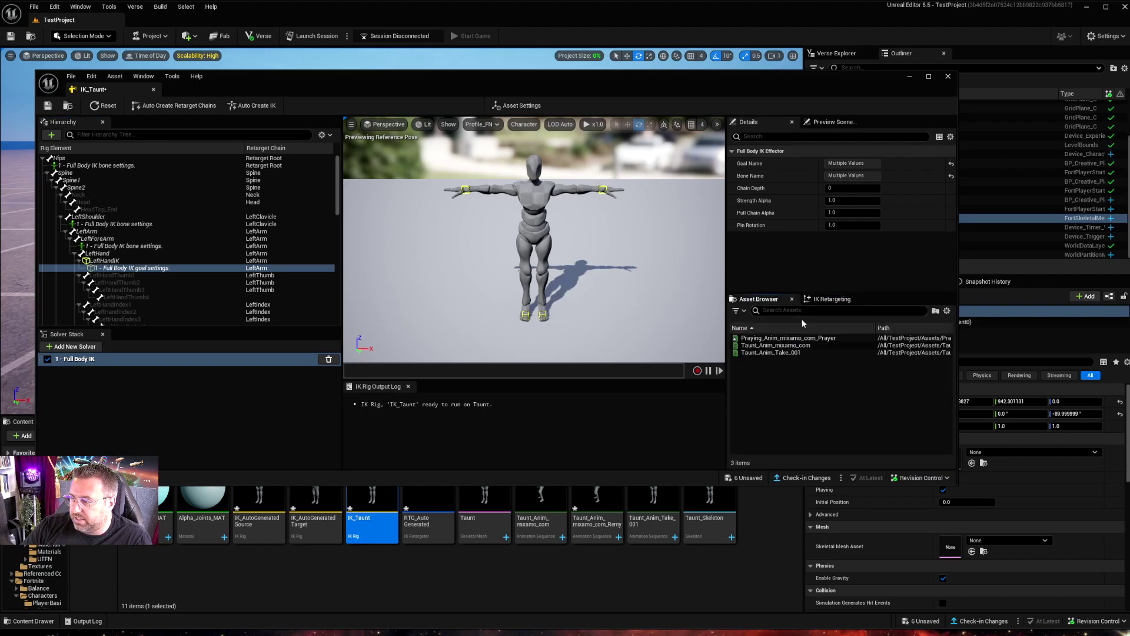
left_click(761, 339)
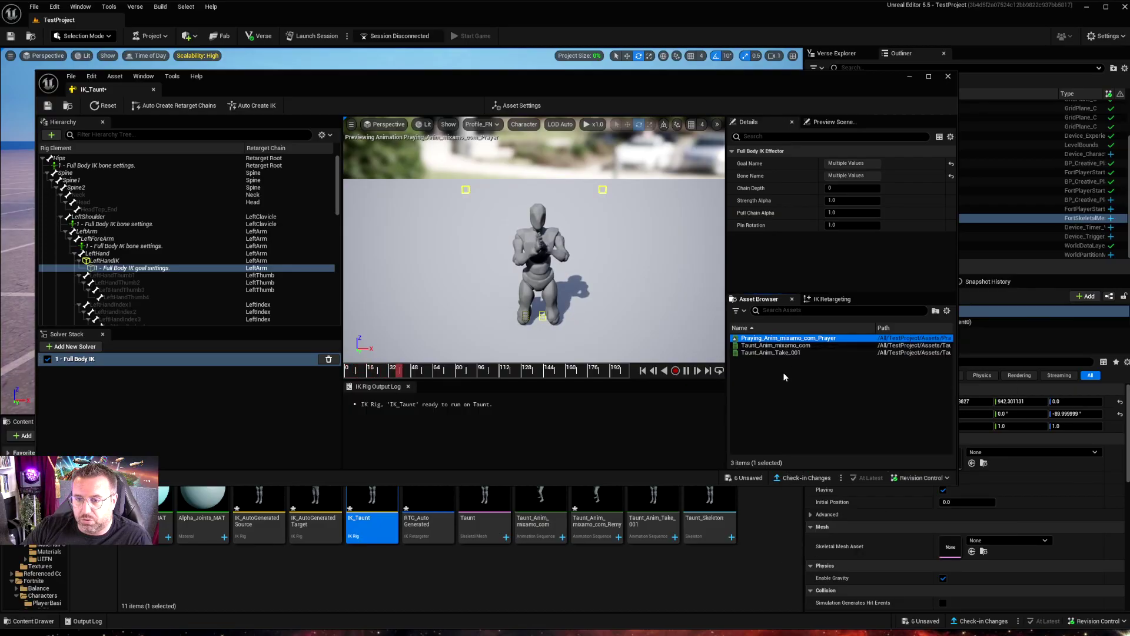
left_click(766, 346)
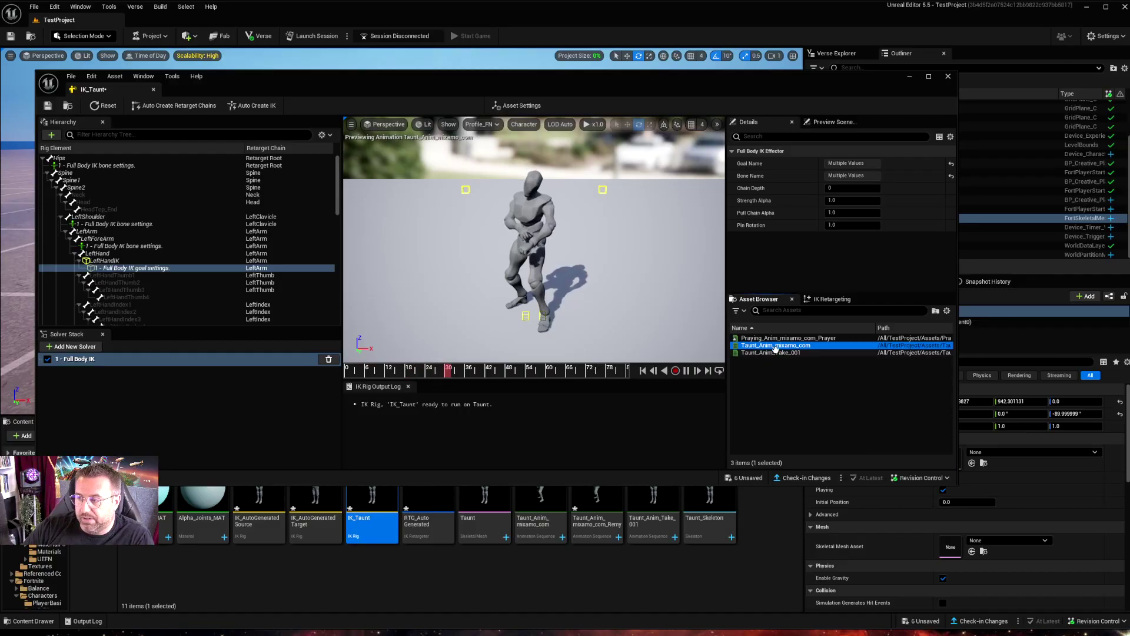
left_click(826, 300)
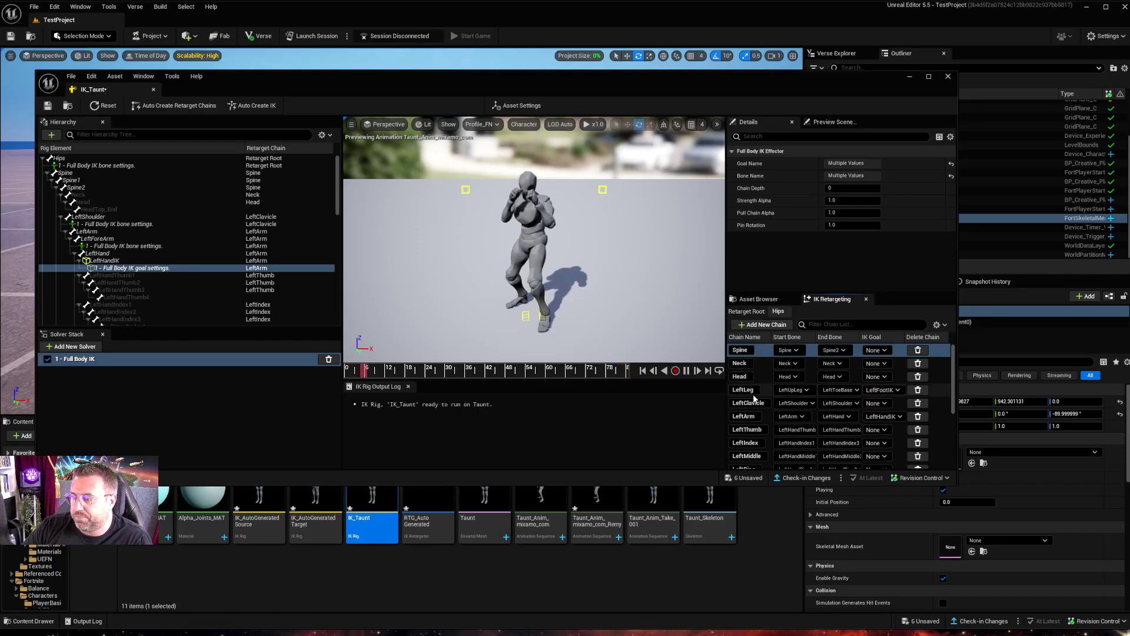
left_click(824, 125)
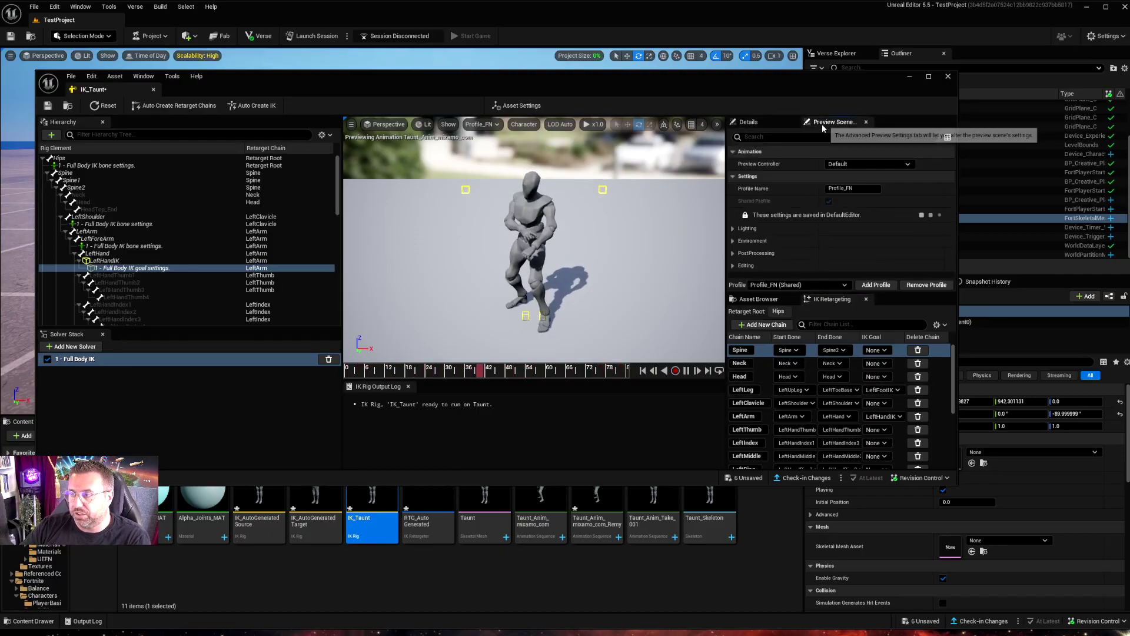
left_click(749, 121)
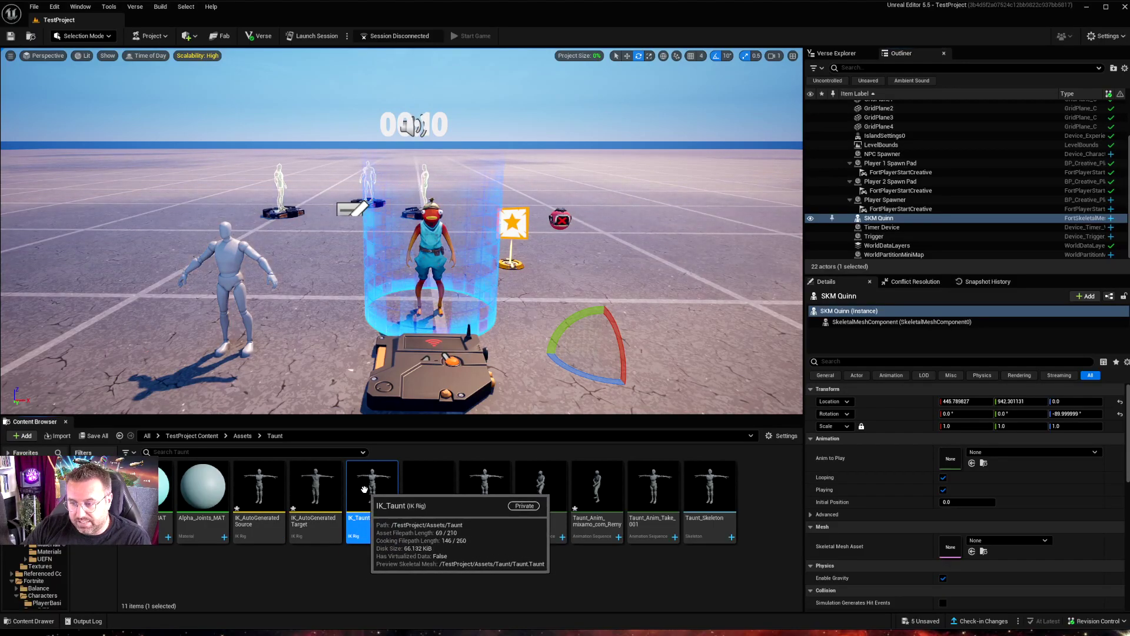
Create the RTG_Taunt IK retargeter from IK_Taunt and open it in its editor.
right_click(365, 488)
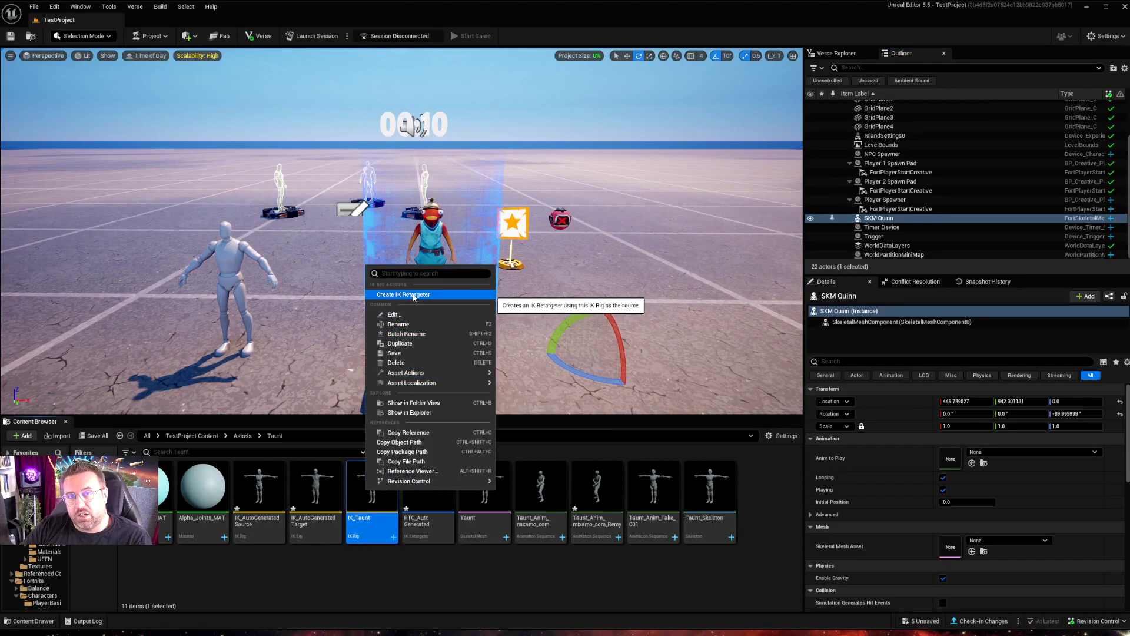
left_click(444, 296)
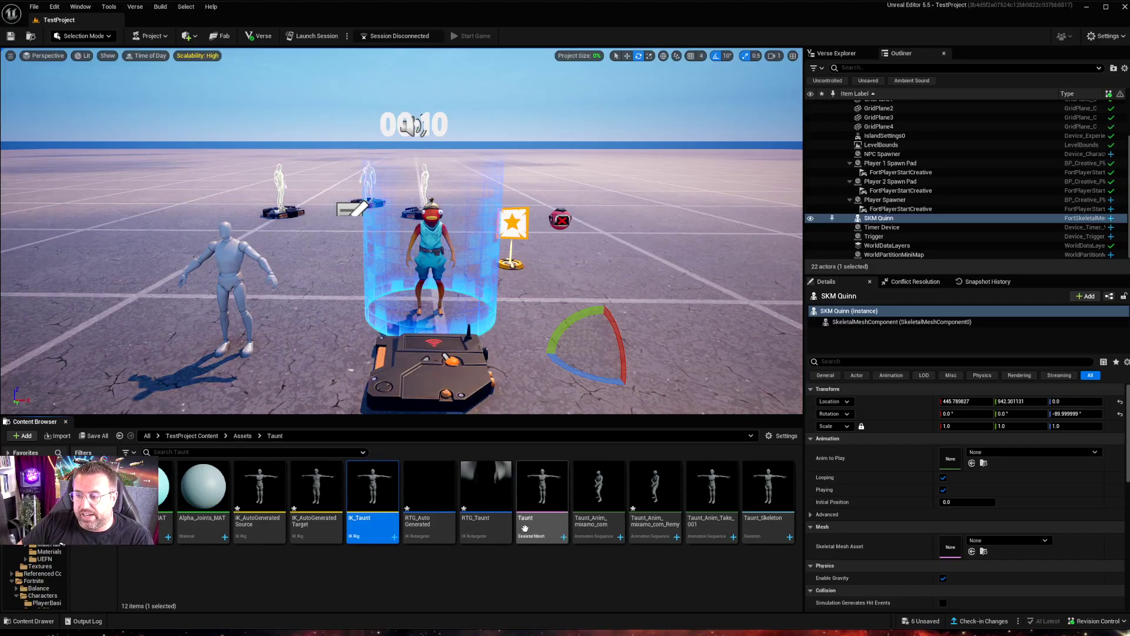
left_click(483, 490)
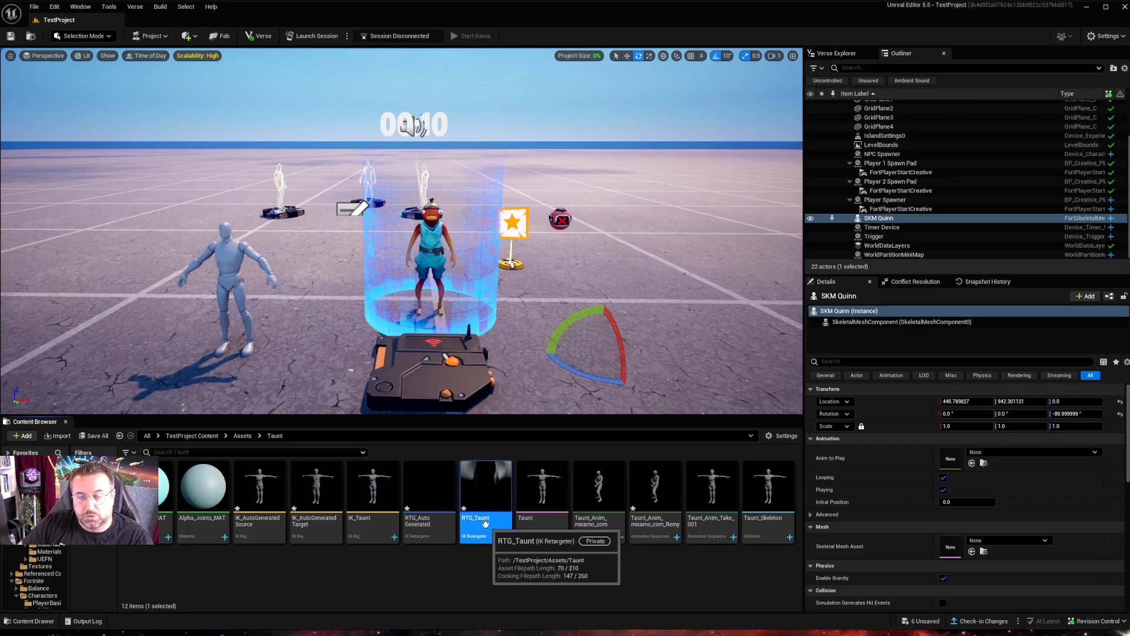
double_click(481, 489)
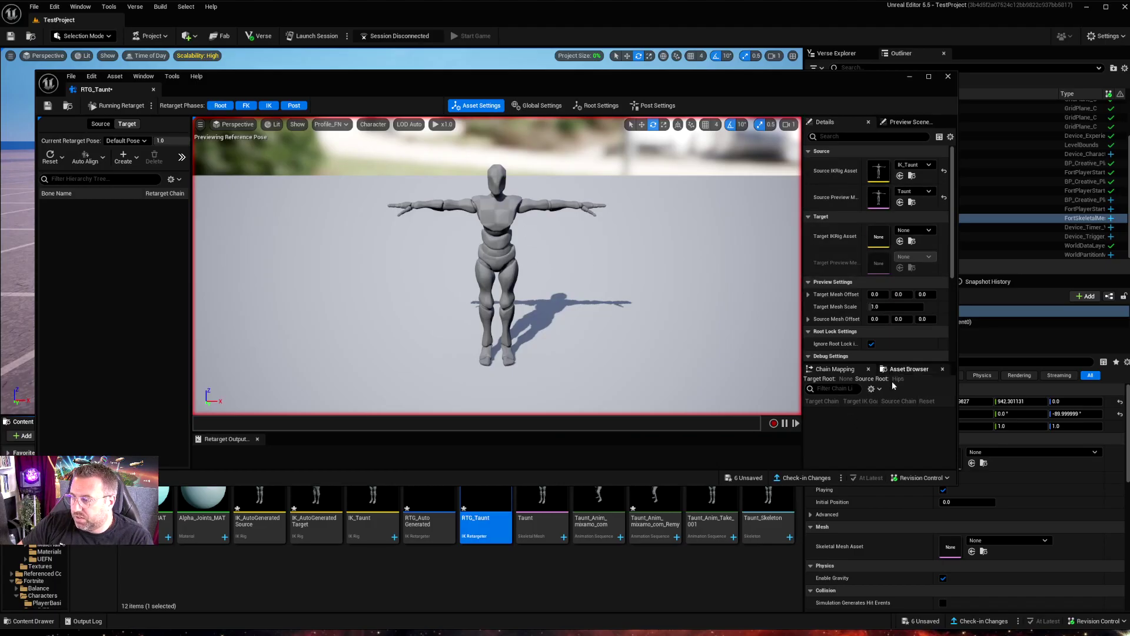
Preview Taunt_Anim_mixamo_com, target IK_AutoGeneratedTarget, offset the target to 198.31, and enable Ignore Root Lock.
left_click(851, 425)
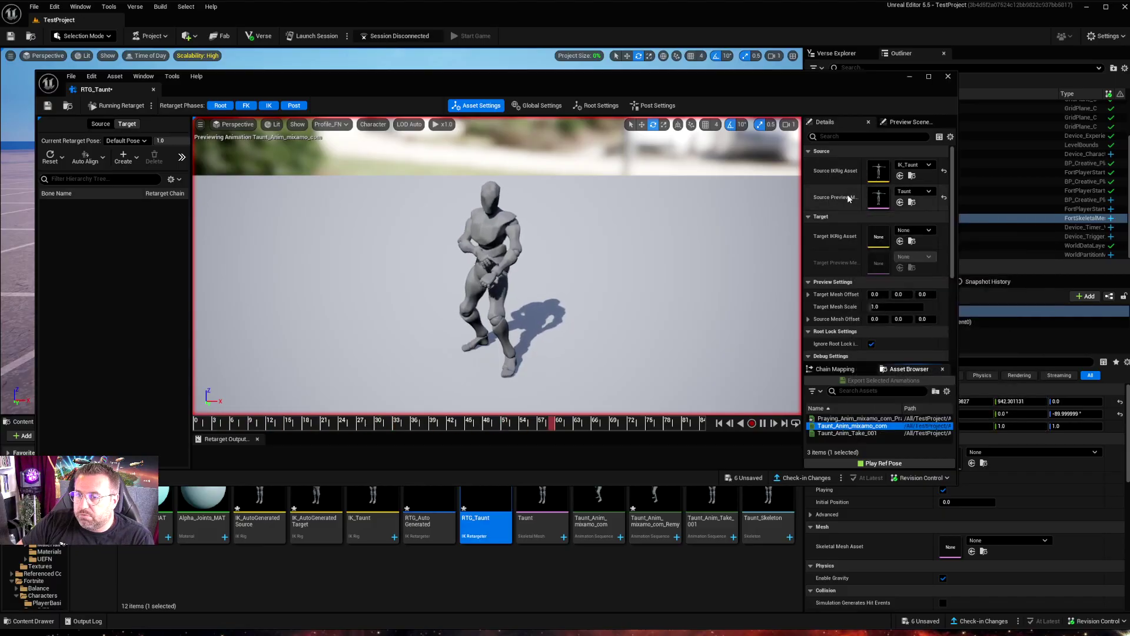
left_click(928, 231)
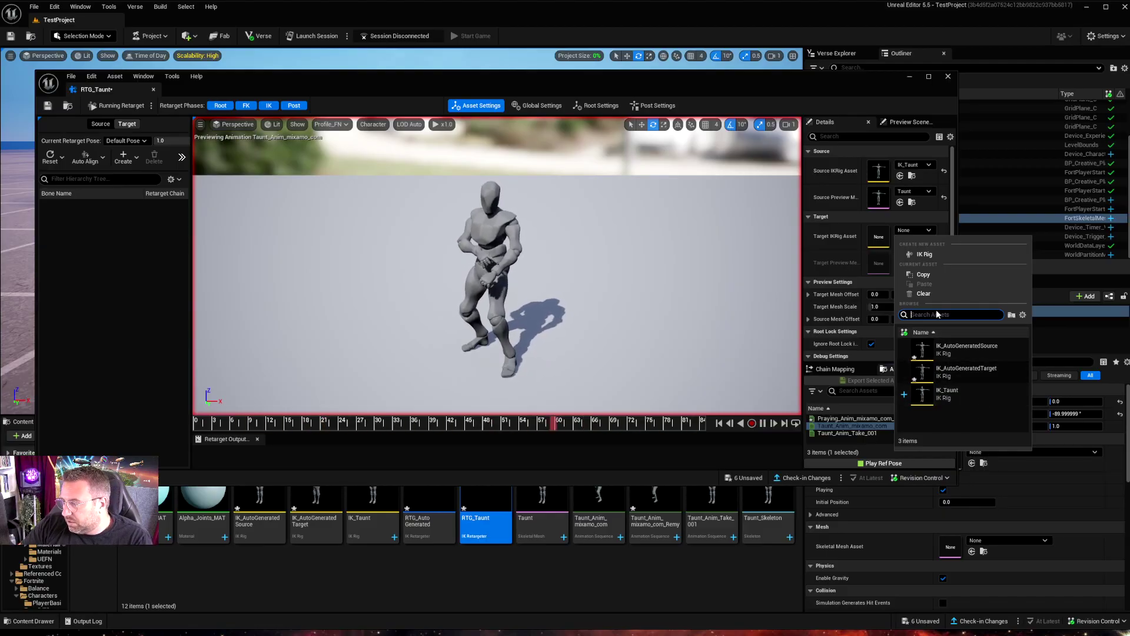
left_click(984, 371)
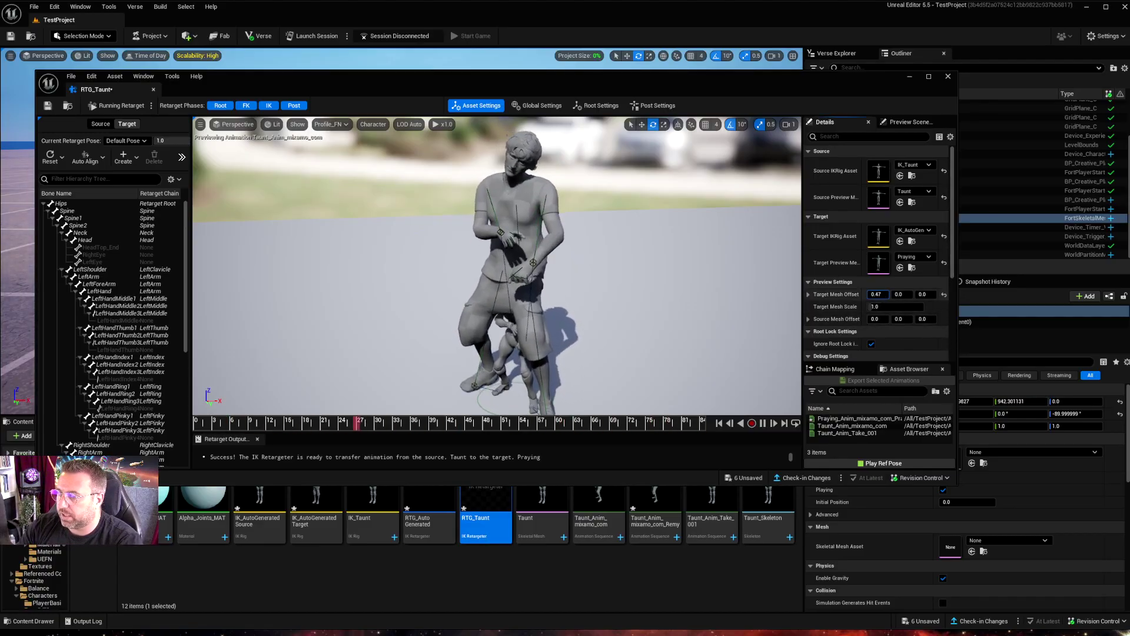
mouse_move(875, 294)
left_mouse_down()
mouse_move(918, 295)
mouse_move(879, 295)
left_mouse_up()
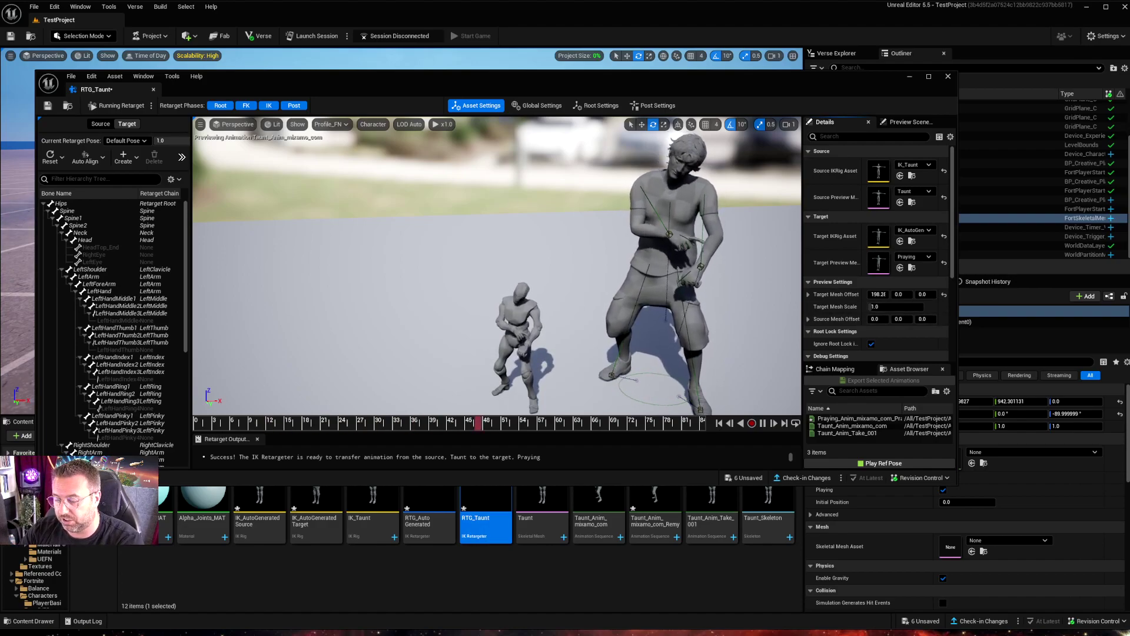
left_click(871, 343)
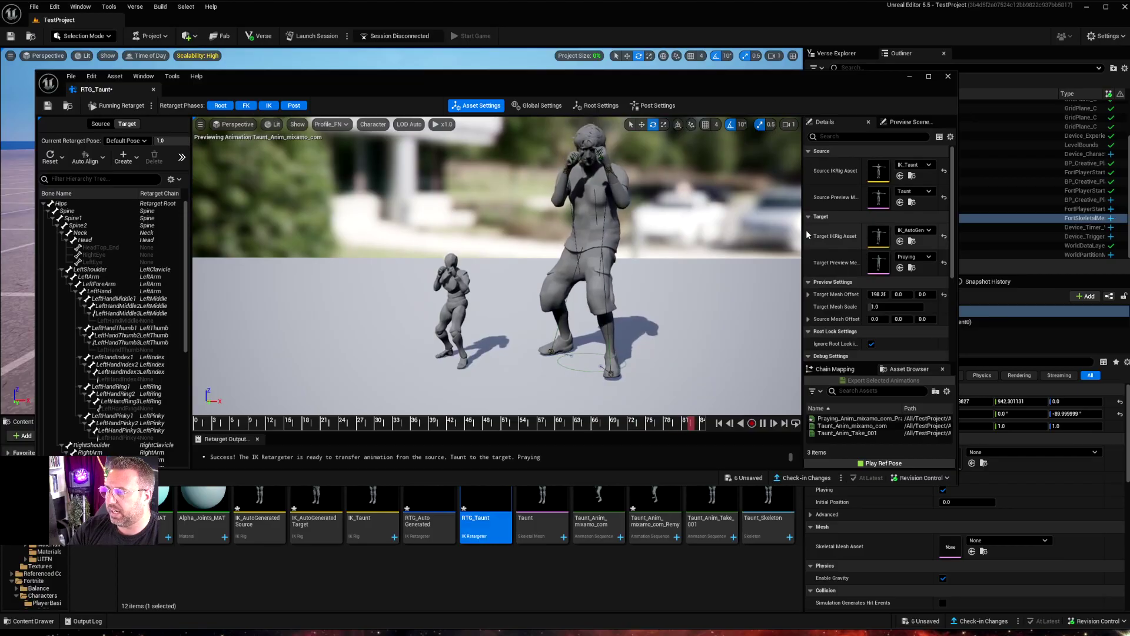
Set Target Mesh Scale to 0.5 and shift the target offset so both characters stand side by side.
scroll(829, 317, "down", 3)
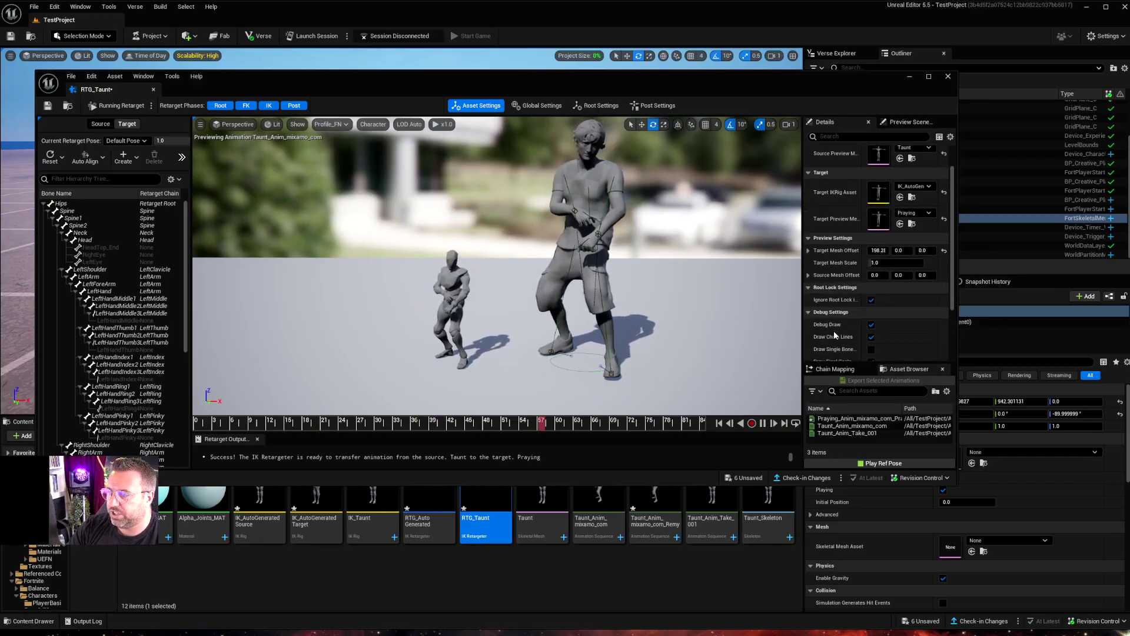
scroll(818, 329, "down", 3)
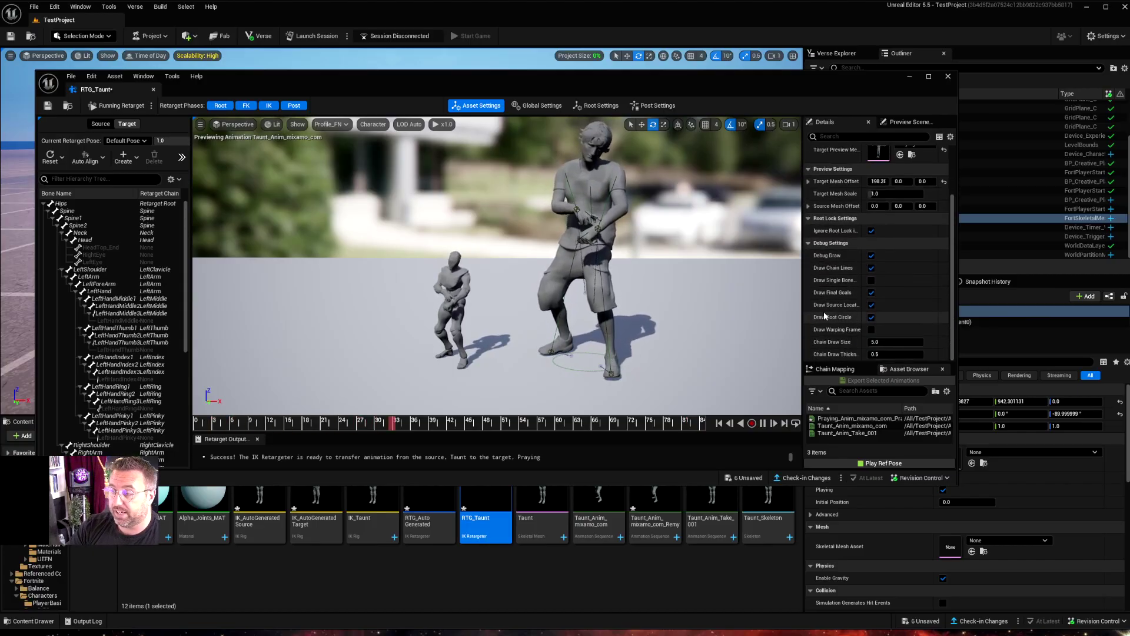
scroll(821, 300, "up", 3)
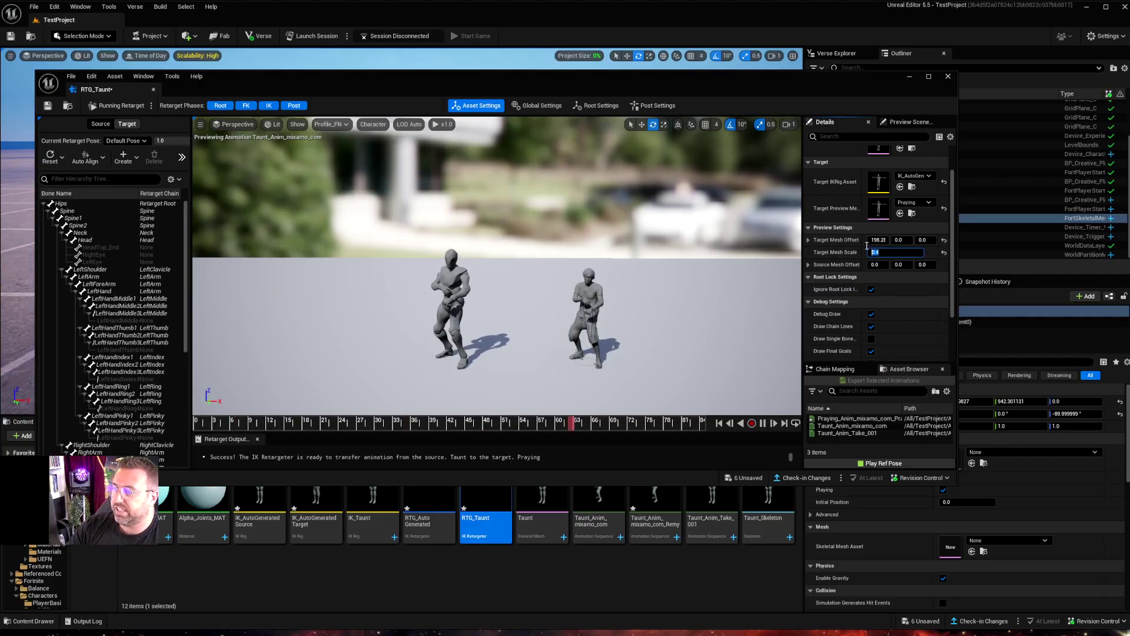
key("Return")
right_click_drag(653, 298, 654, 327)
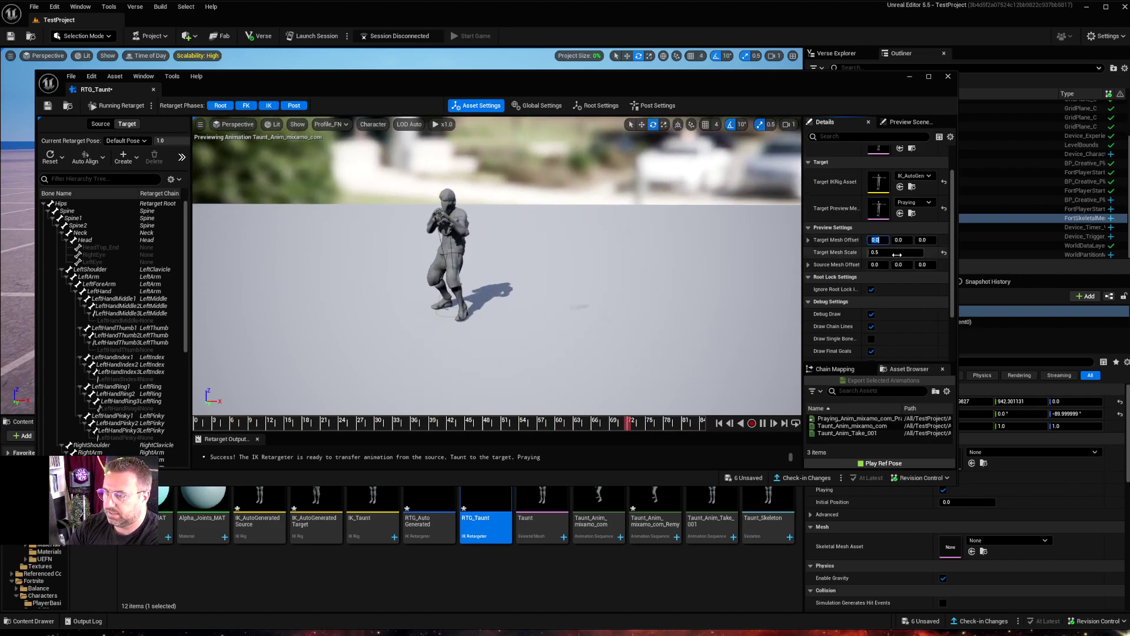
right_click_drag(459, 294, 445, 296)
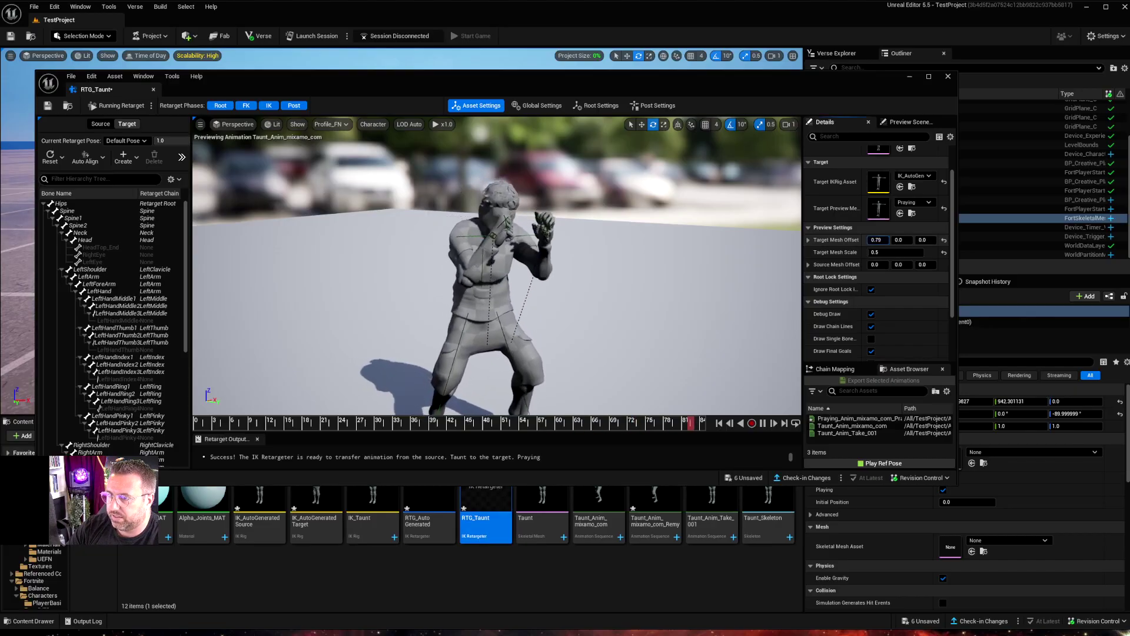
left_click_drag(873, 240, 924, 240)
scroll(574, 289, "down", 5)
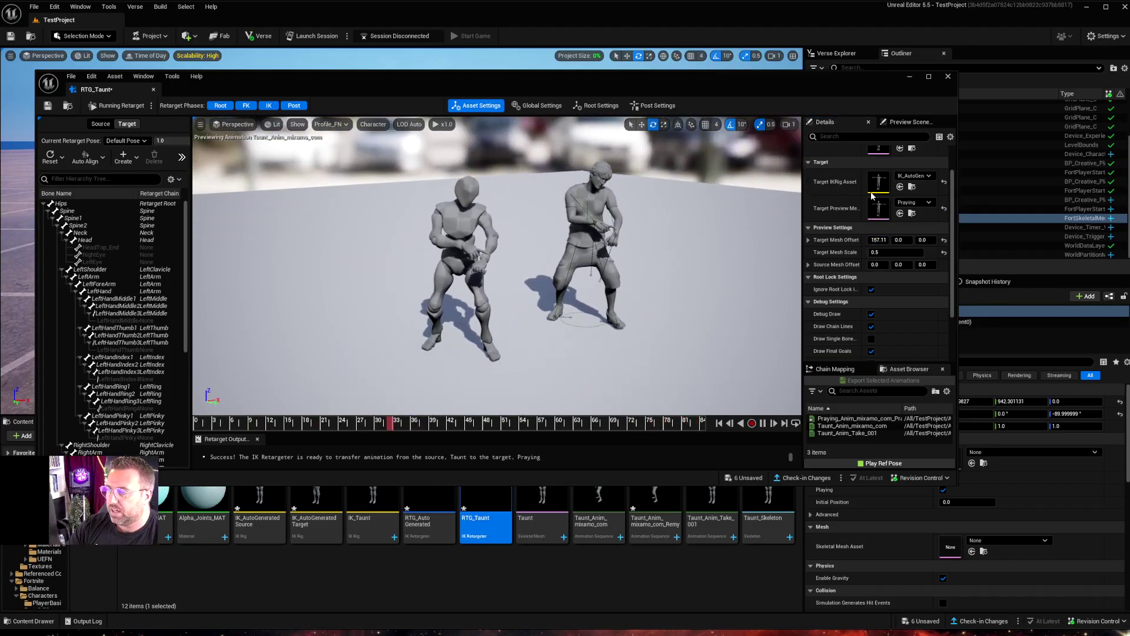
scroll(853, 283, "down", 3)
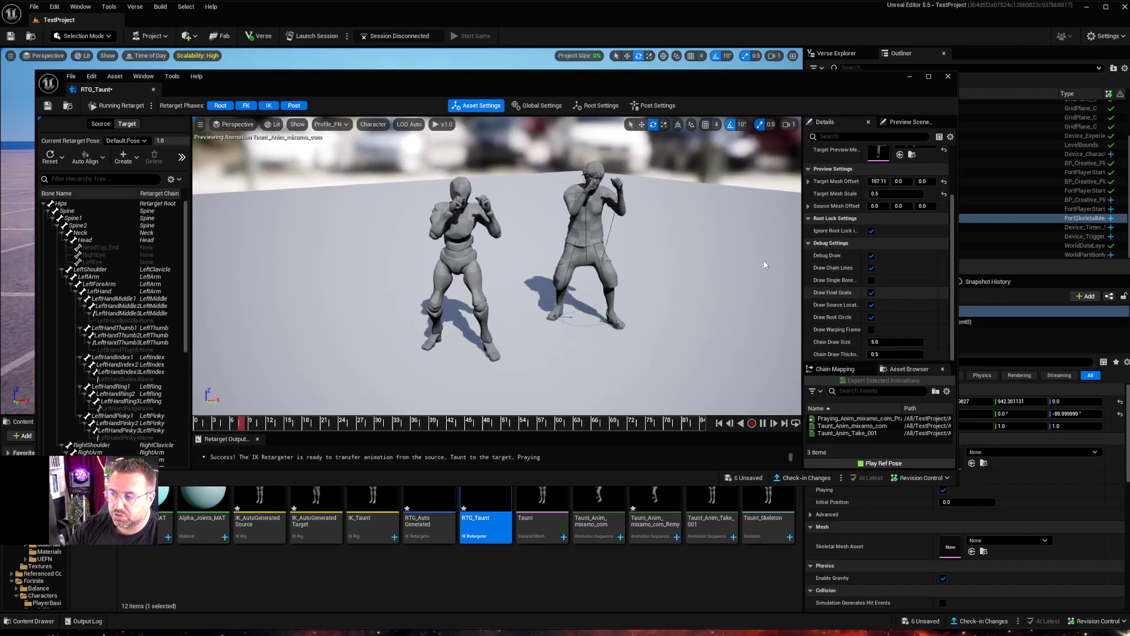
left_click(101, 124)
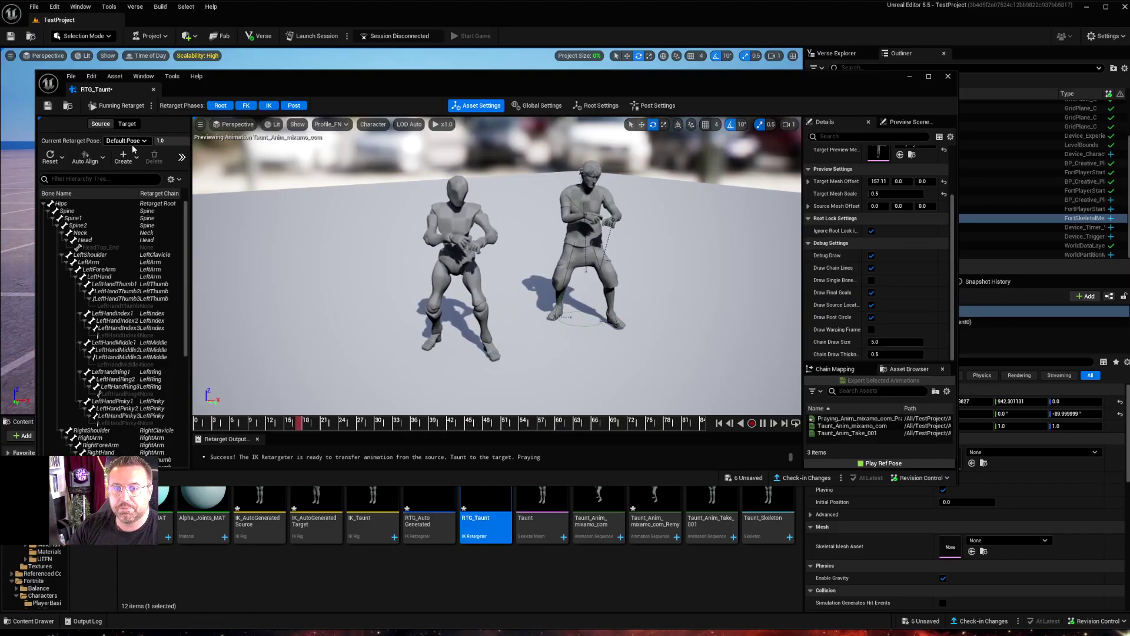
Try importing a retarget pose asset, close the empty import dialog, and reposition the retargeter window.
left_click(136, 162)
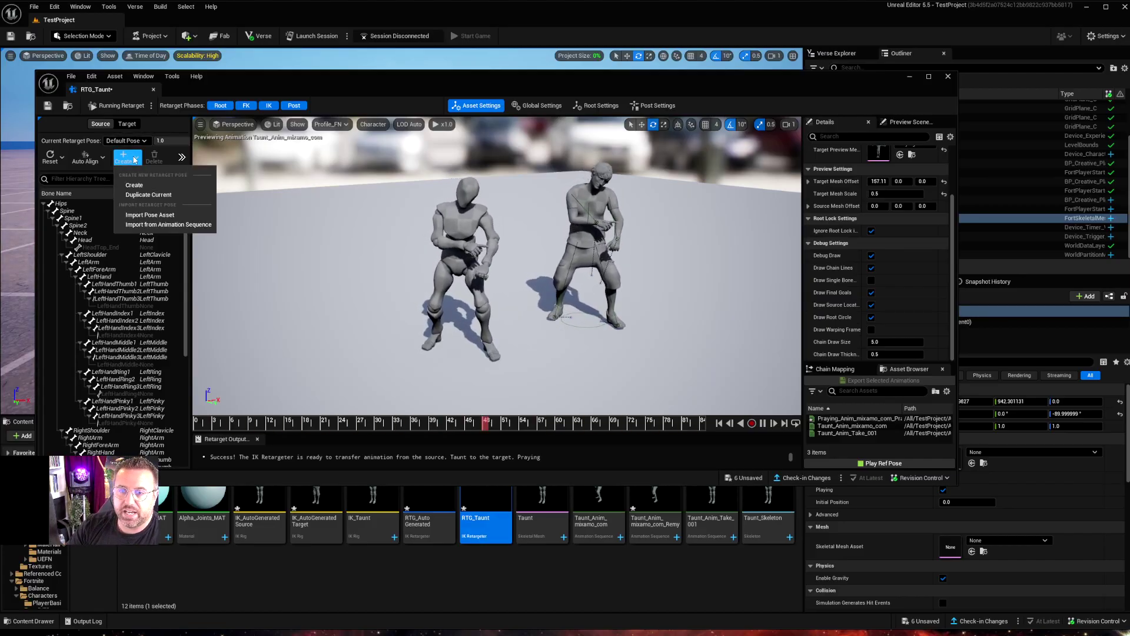
left_click(154, 215)
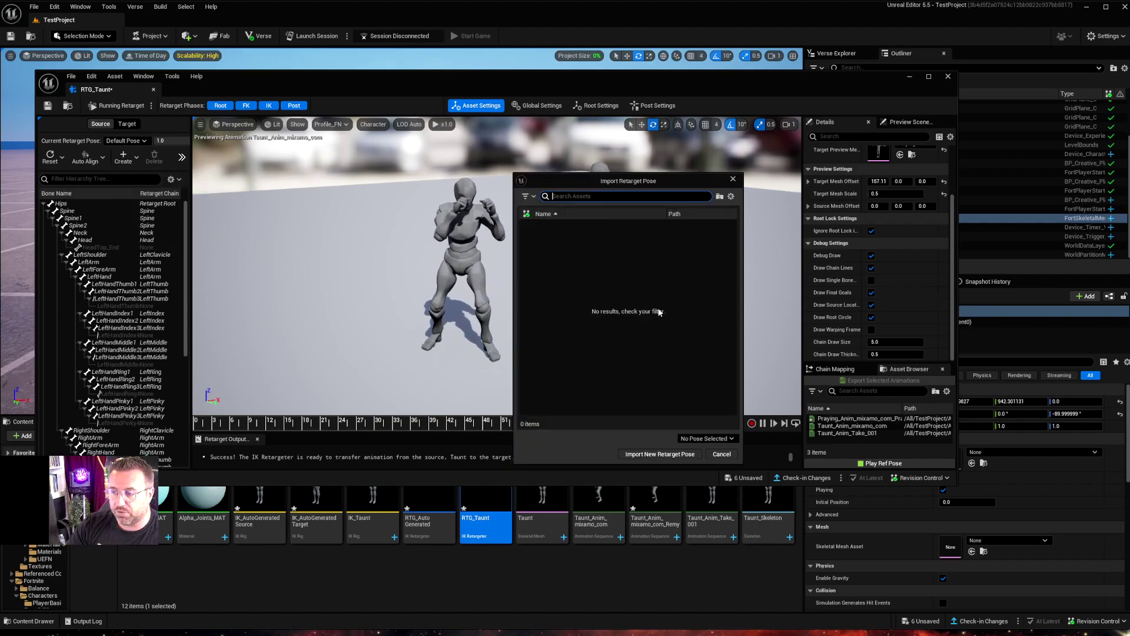
left_click(732, 180)
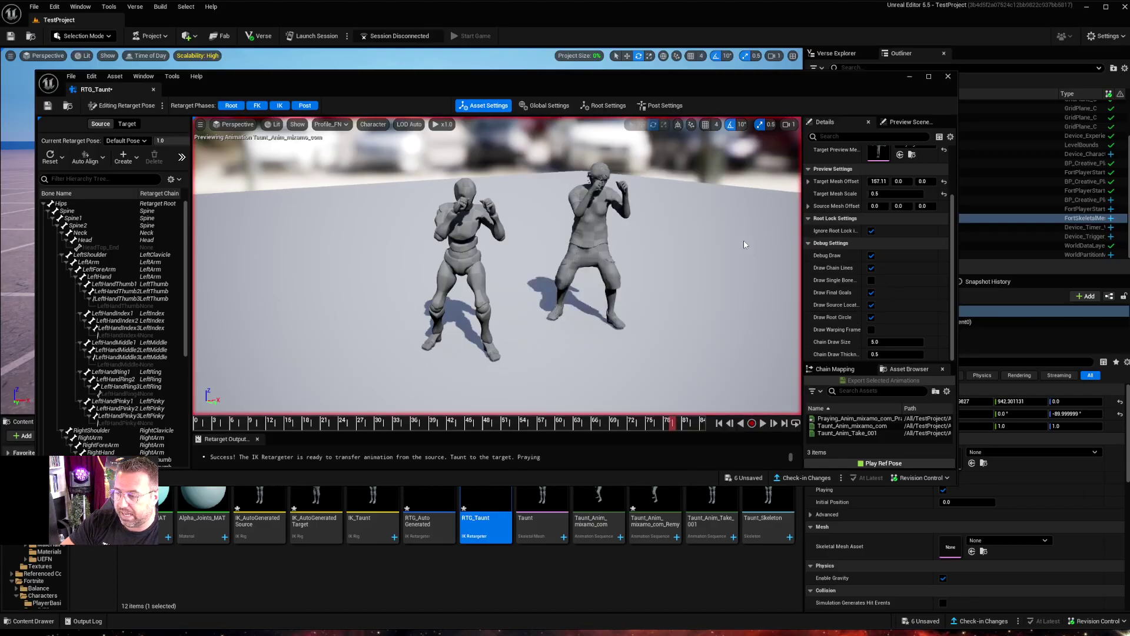
left_click_drag(716, 99, 703, 60)
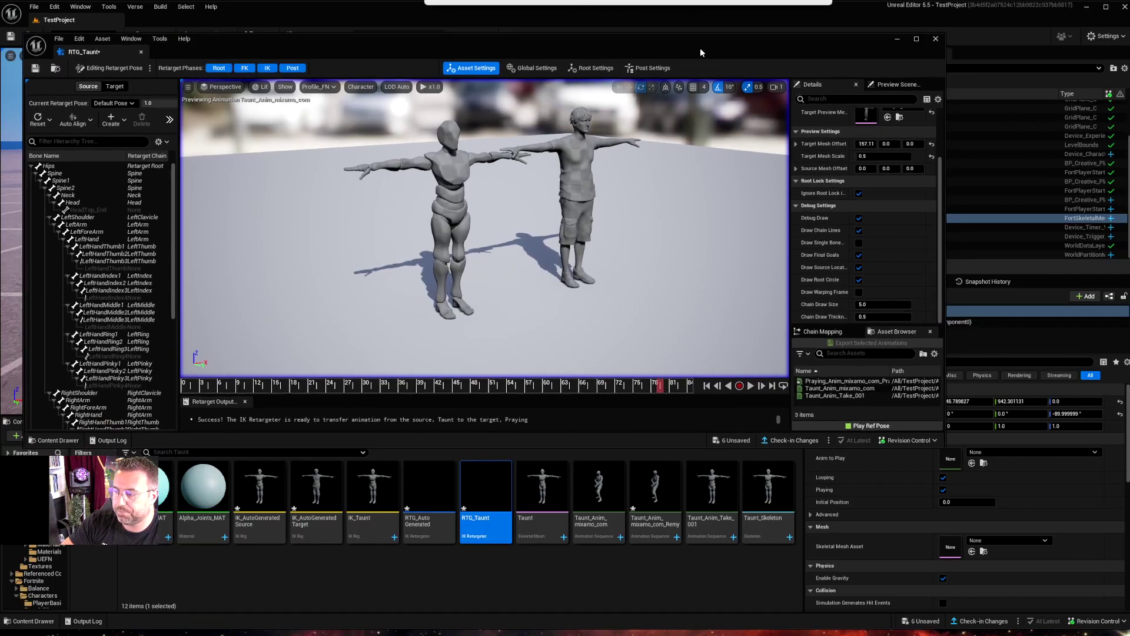
In Taunt_Skeleton, lower the left arm about 40° and the right arm about 50° into an A-pose.
left_click(765, 487)
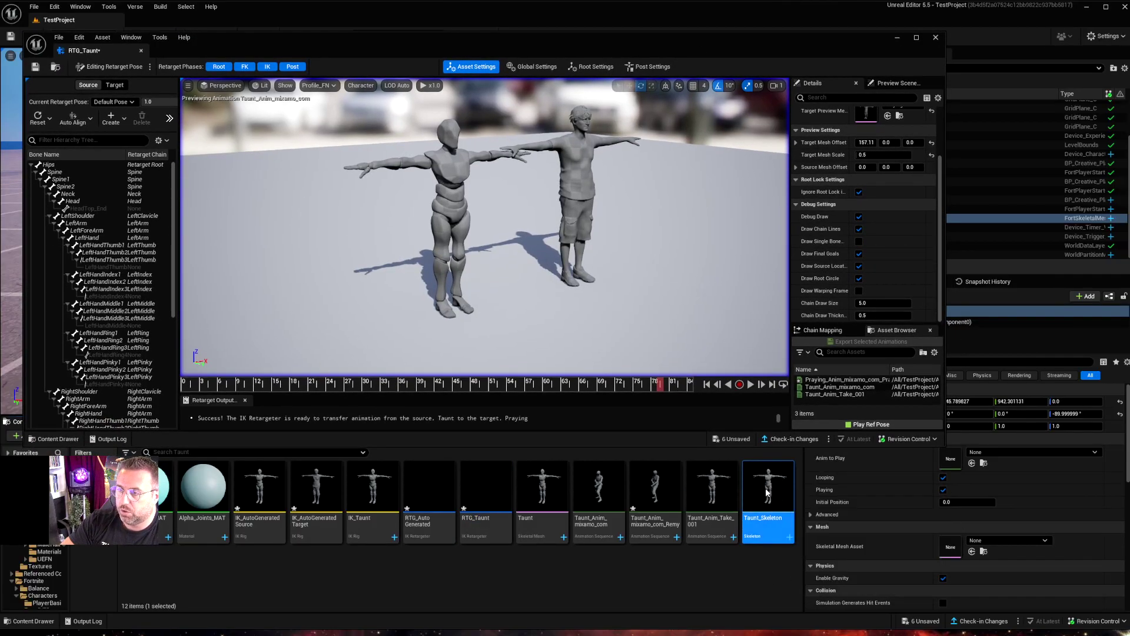
double_click(767, 492)
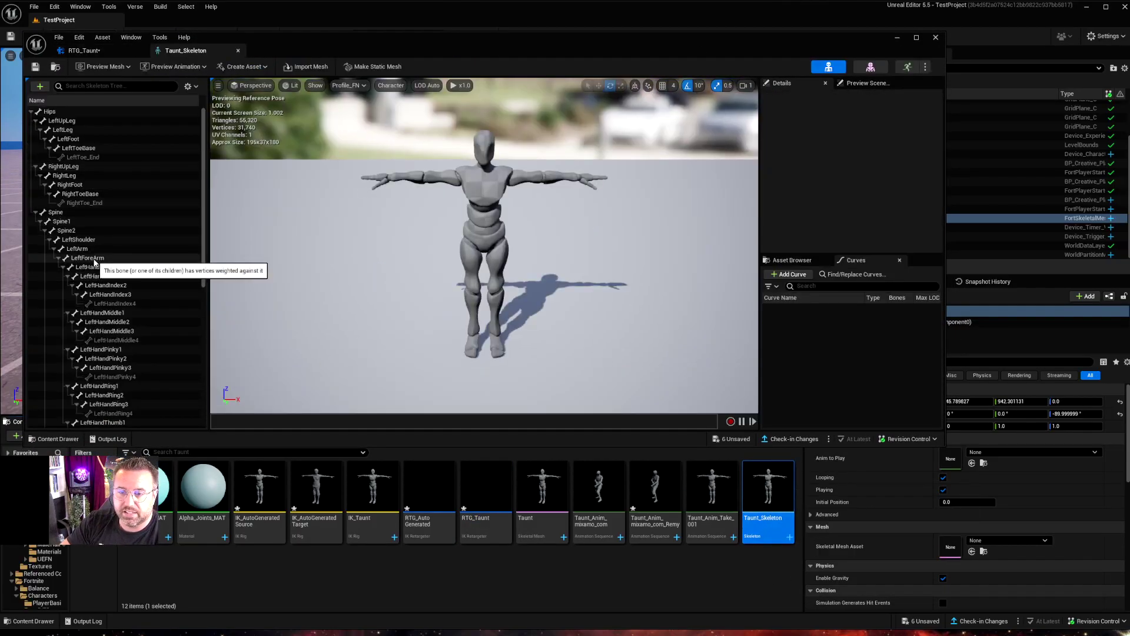
left_click(88, 249)
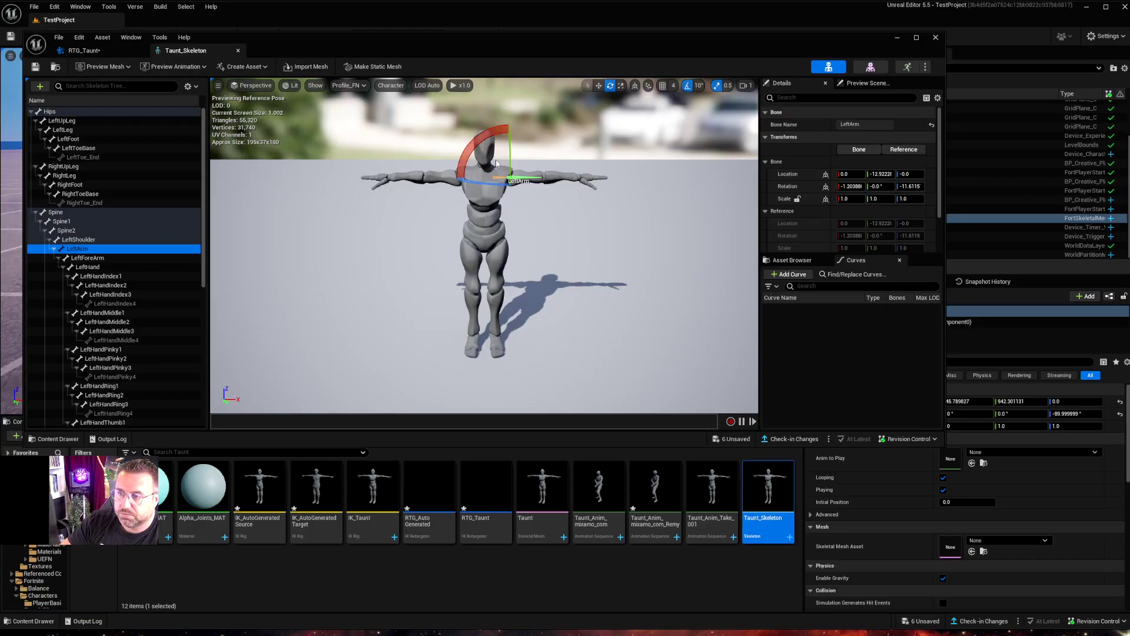
left_click_drag(469, 150, 429, 183)
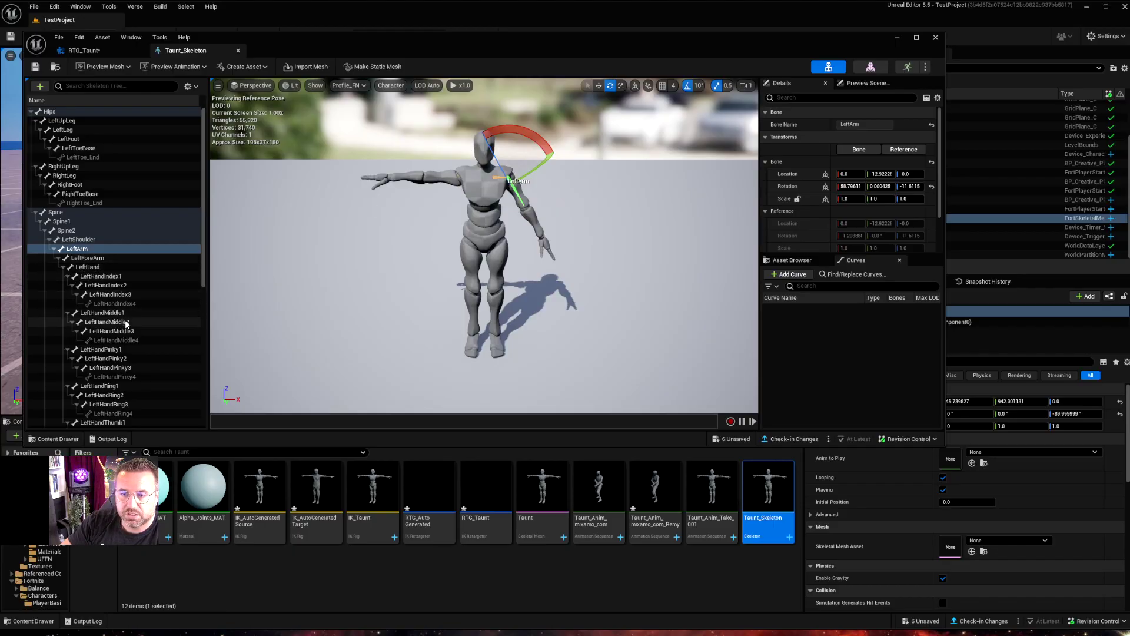
scroll(120, 361, "down", 2)
scroll(91, 211, "up", 2)
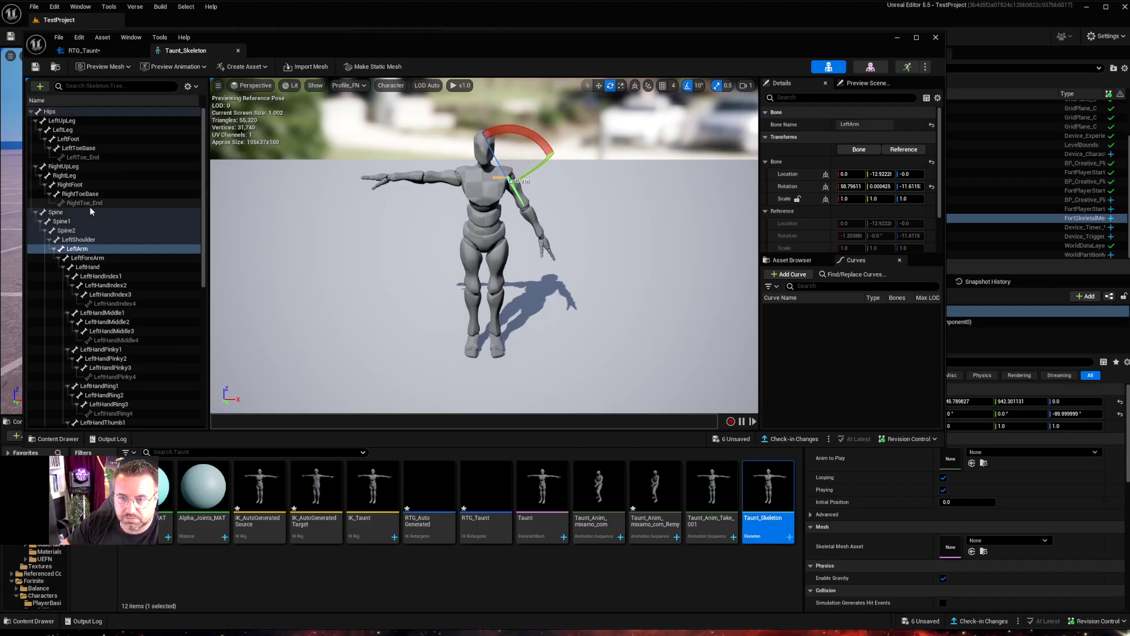
left_click(49, 240)
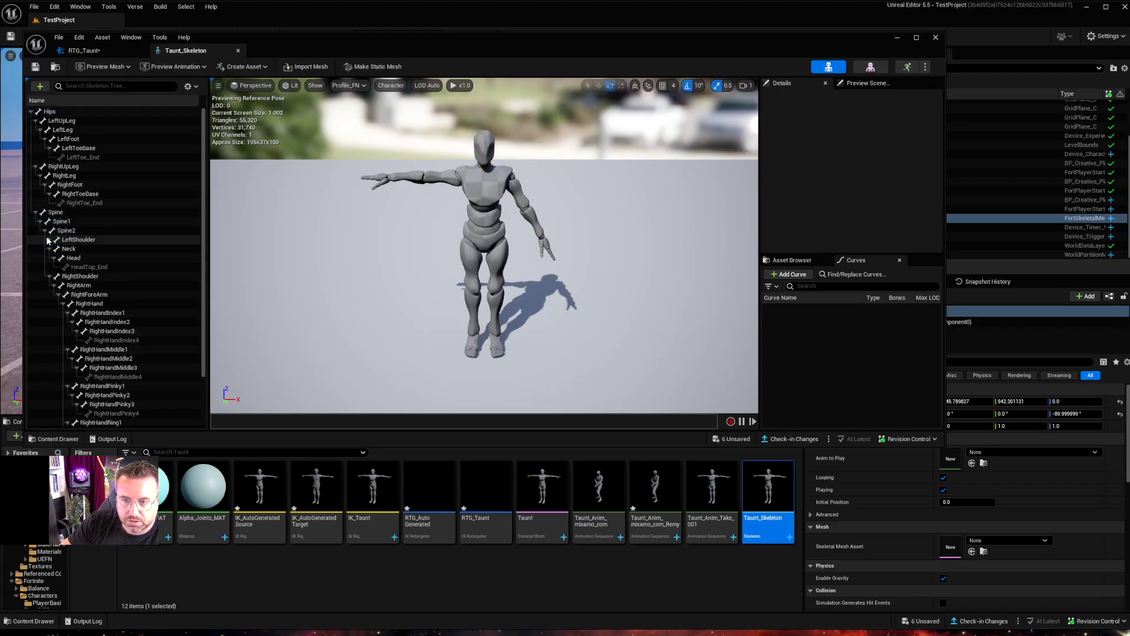
left_click(88, 288)
left_click_drag(505, 197, 499, 233)
Select all bones and create the Taunt_APose animation from the reference pose.
left_click(79, 258)
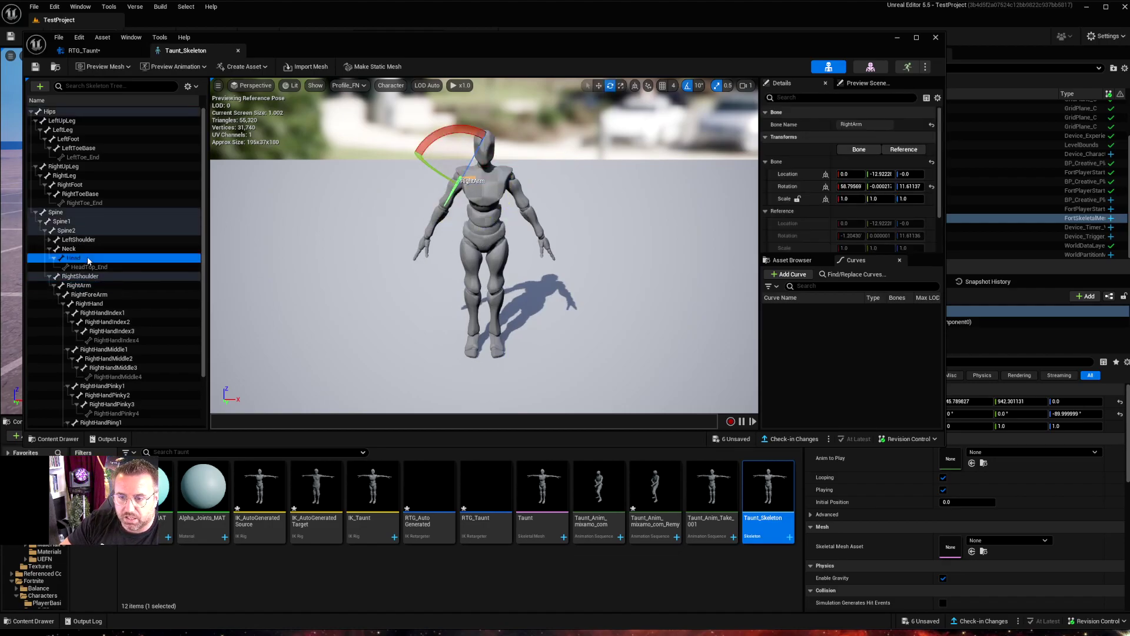
key("ctrl+a")
left_click(249, 66)
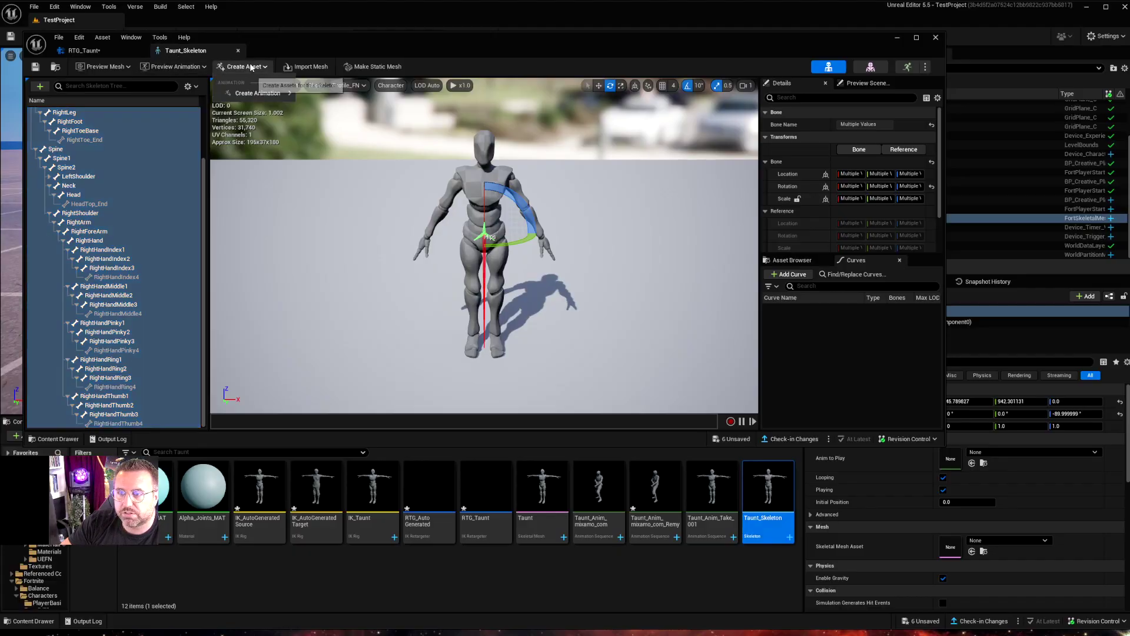
mouse_move(256, 95)
left_click(328, 107)
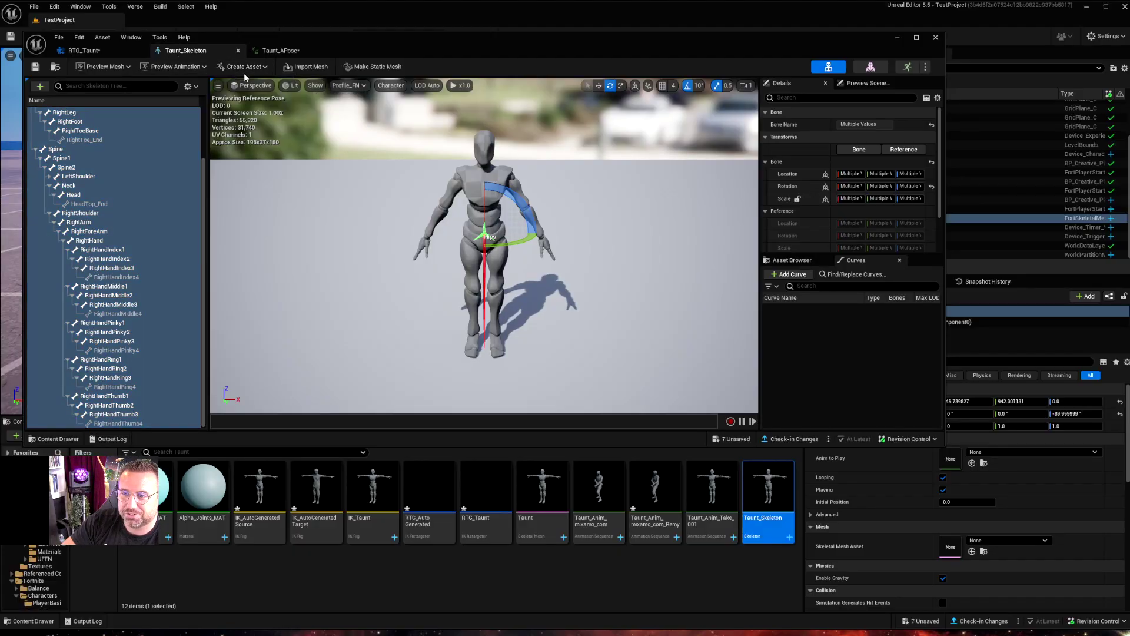
left_click(249, 67)
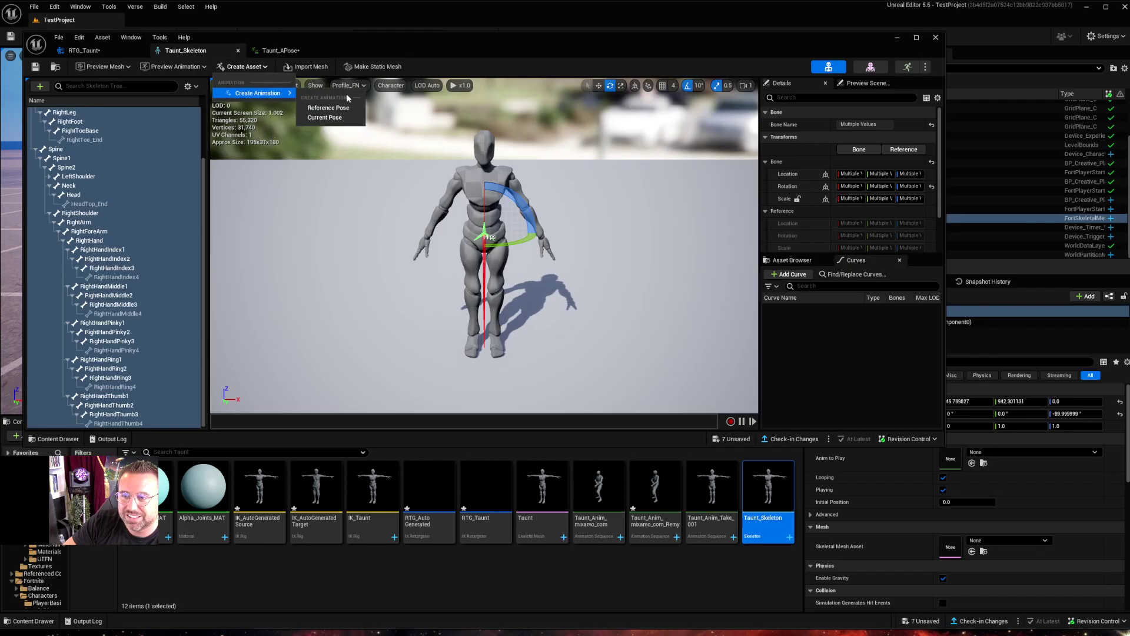
Save the current pose as the Taunt_AposeRef animation in the Taunt folder, then return to RTG_Taunt.
left_click(340, 118)
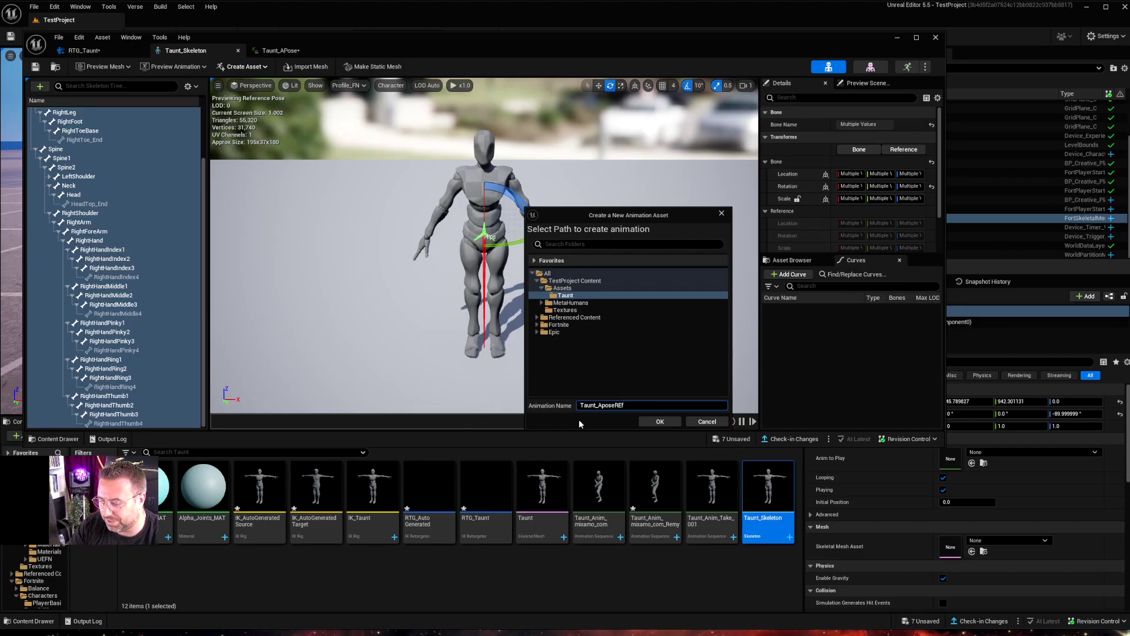
key("BackSpace")
key("BackSpace")
type("ef")
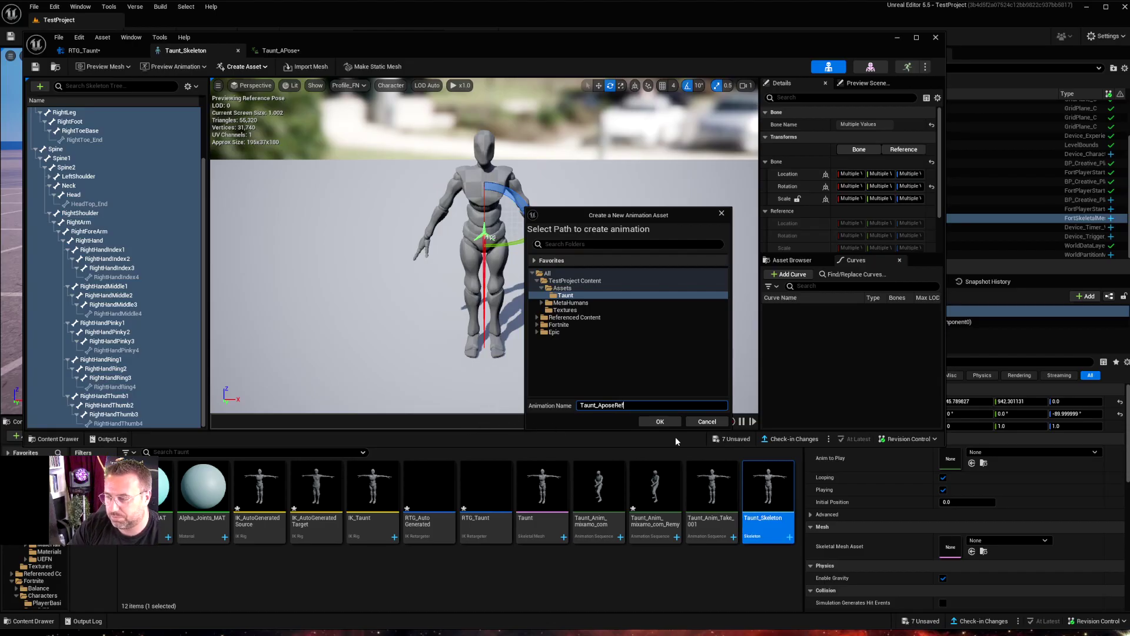
left_click(669, 420)
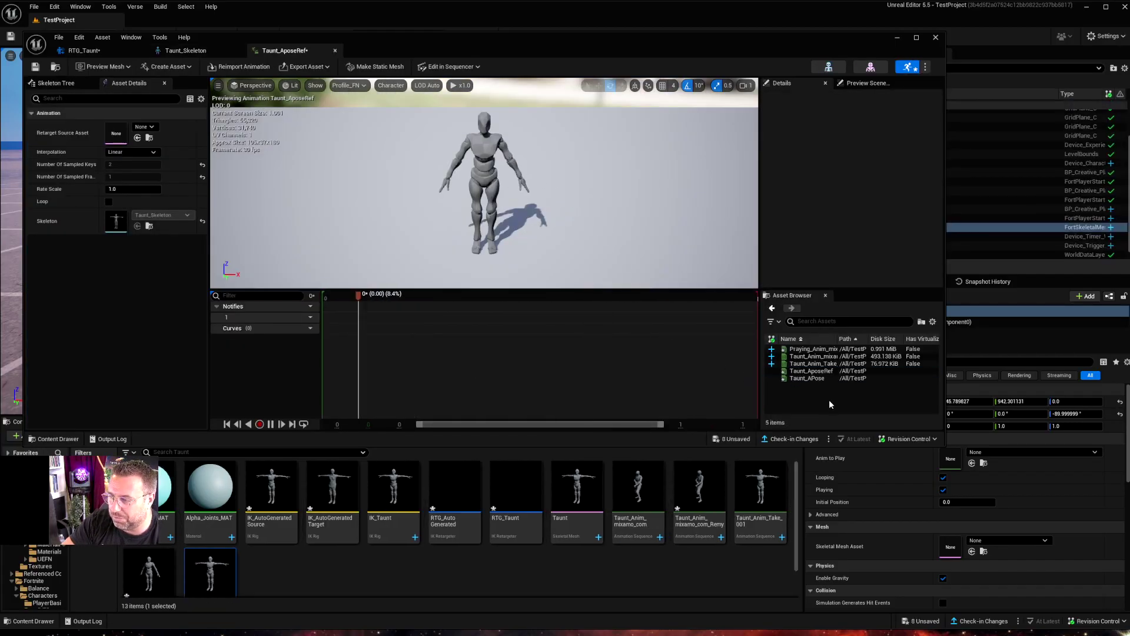
left_click(98, 51)
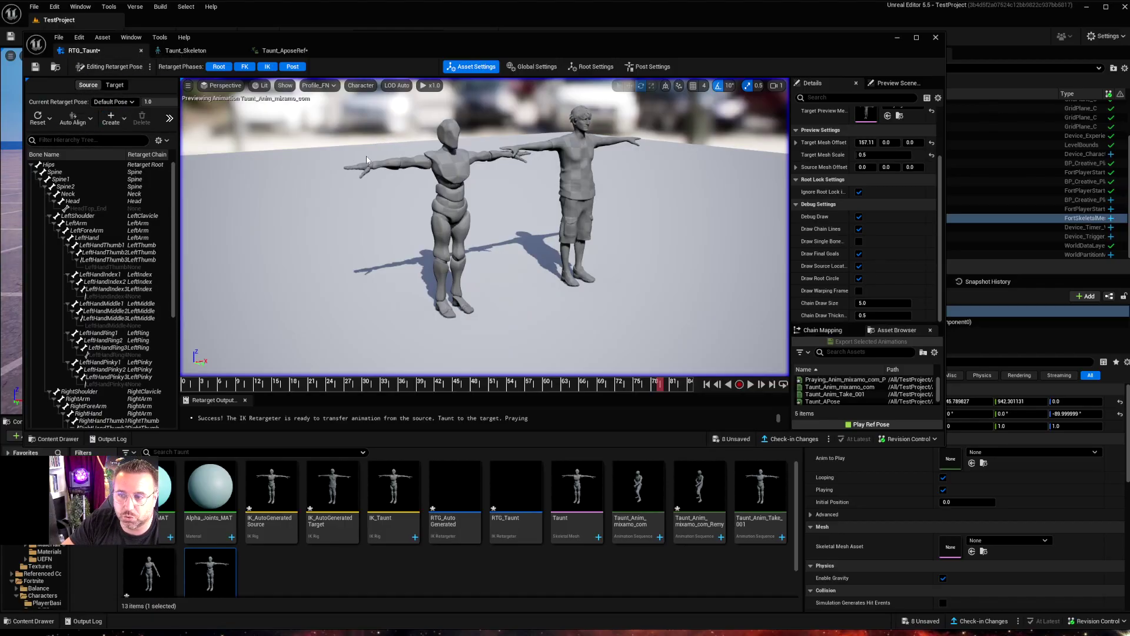
Import the Taunt_AposeRef sequence as the new retarget pose ImportedRetargetPose_1.
left_click(119, 121)
left_click(120, 121)
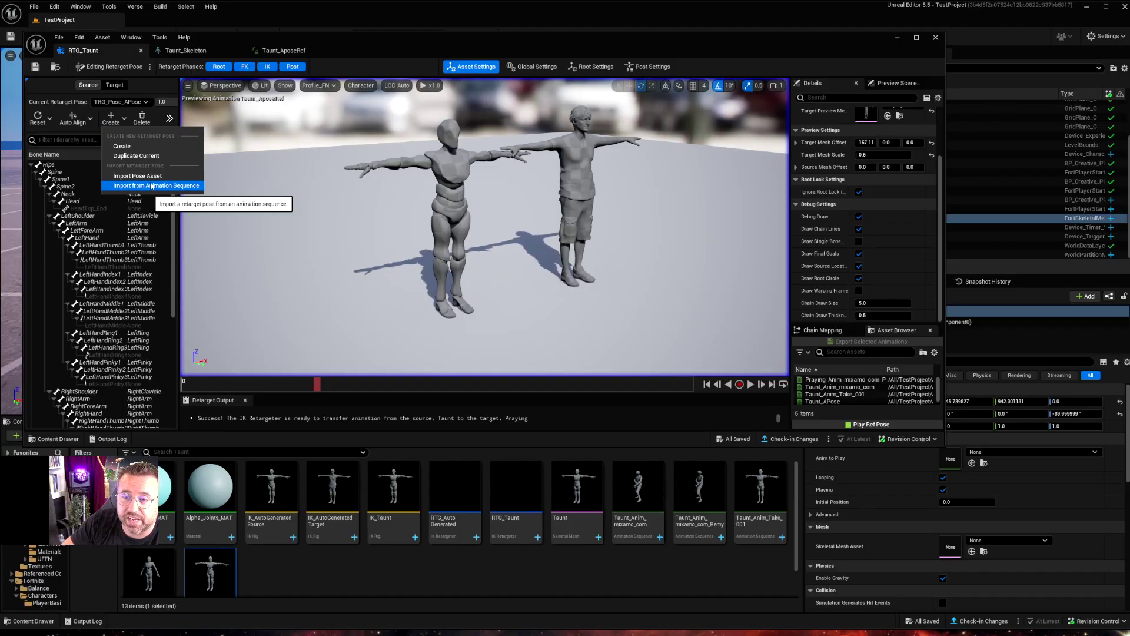
left_click(181, 186)
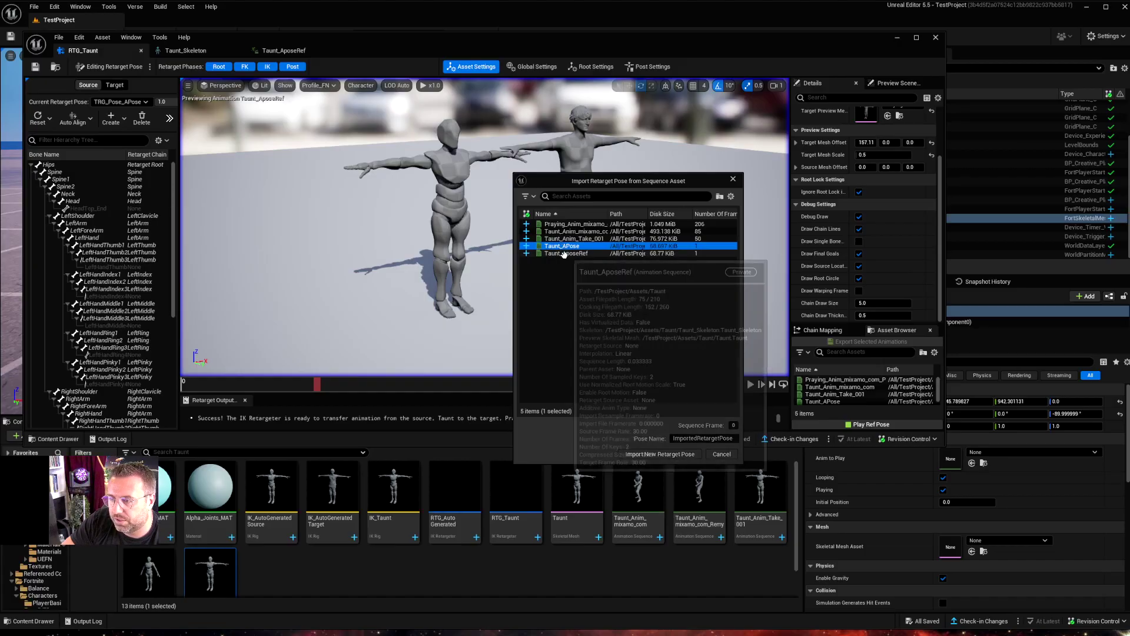
left_click(566, 253)
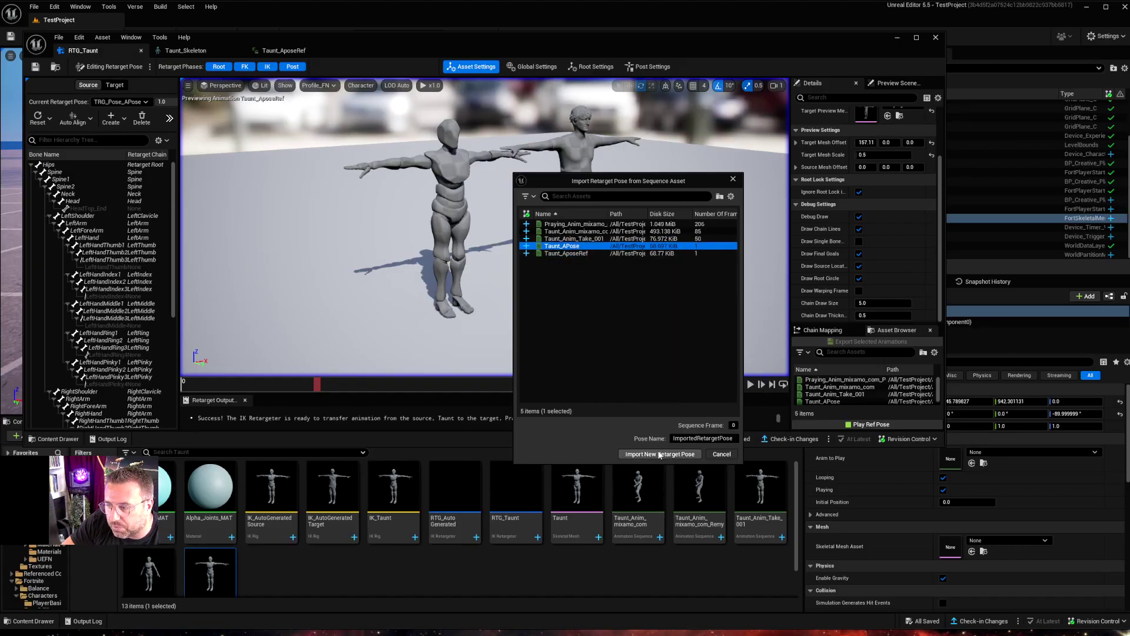
left_click(659, 456)
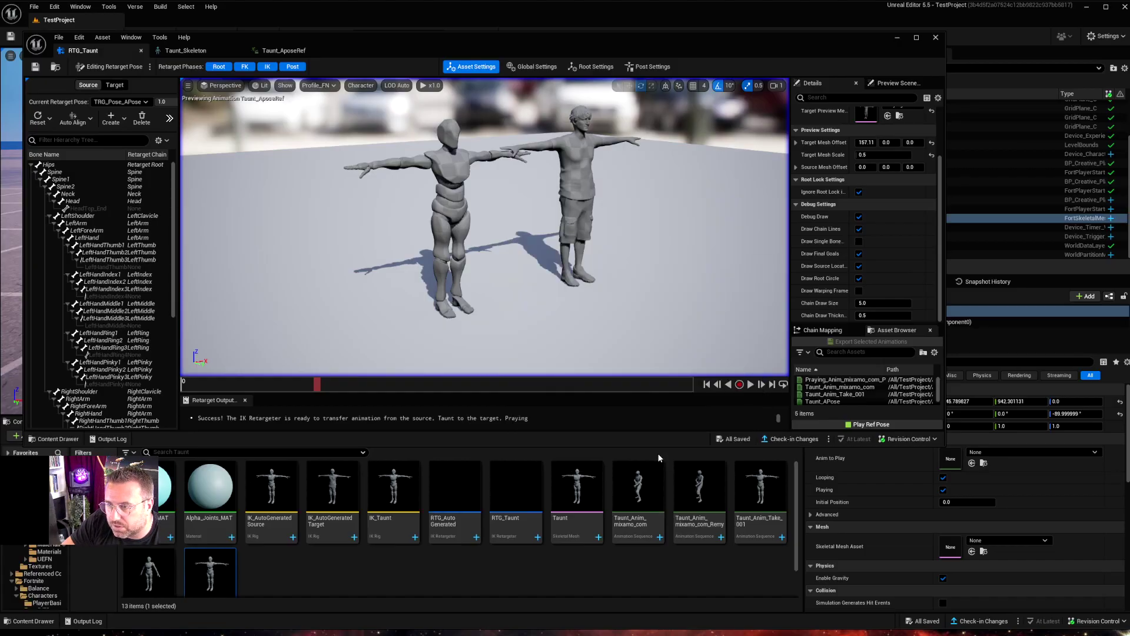
left_click(125, 118)
left_click(157, 187)
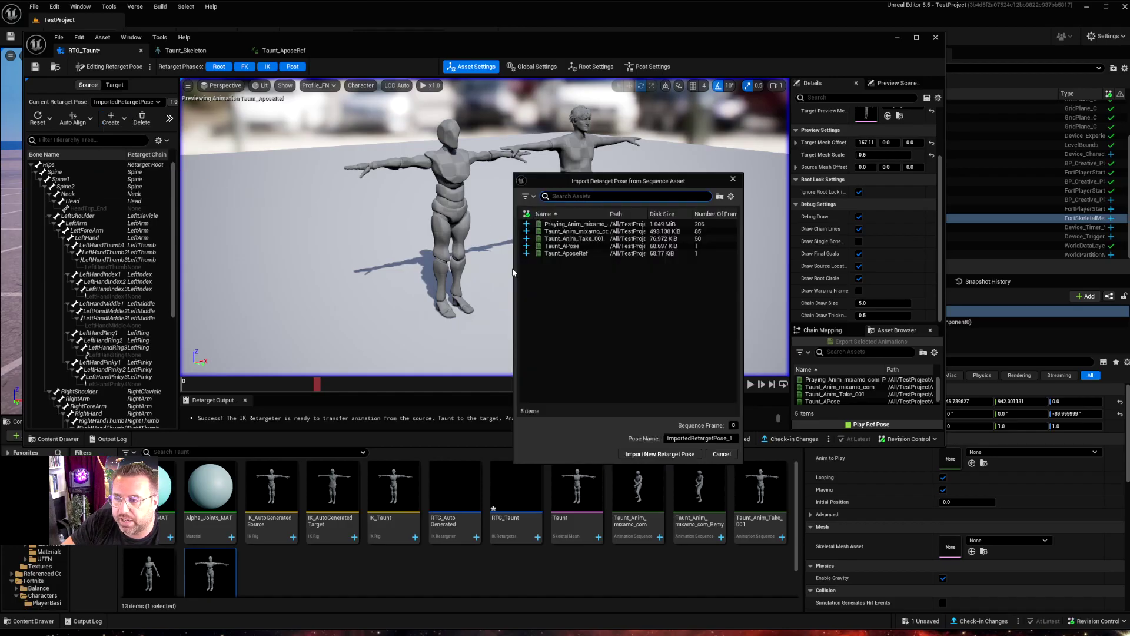
left_click(554, 253)
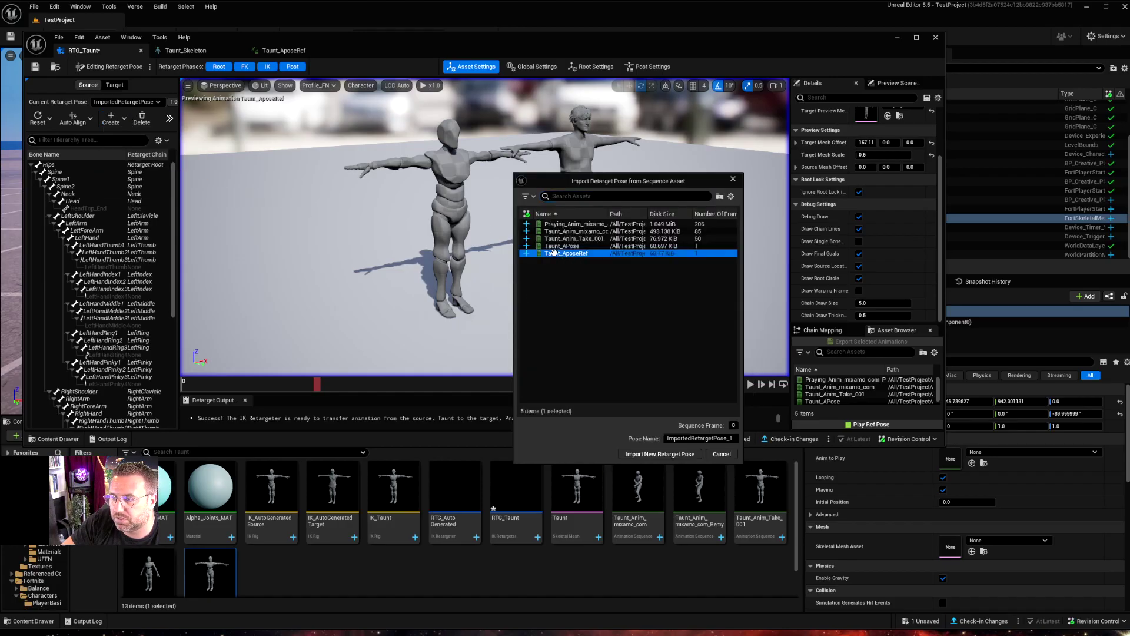
left_click(660, 452)
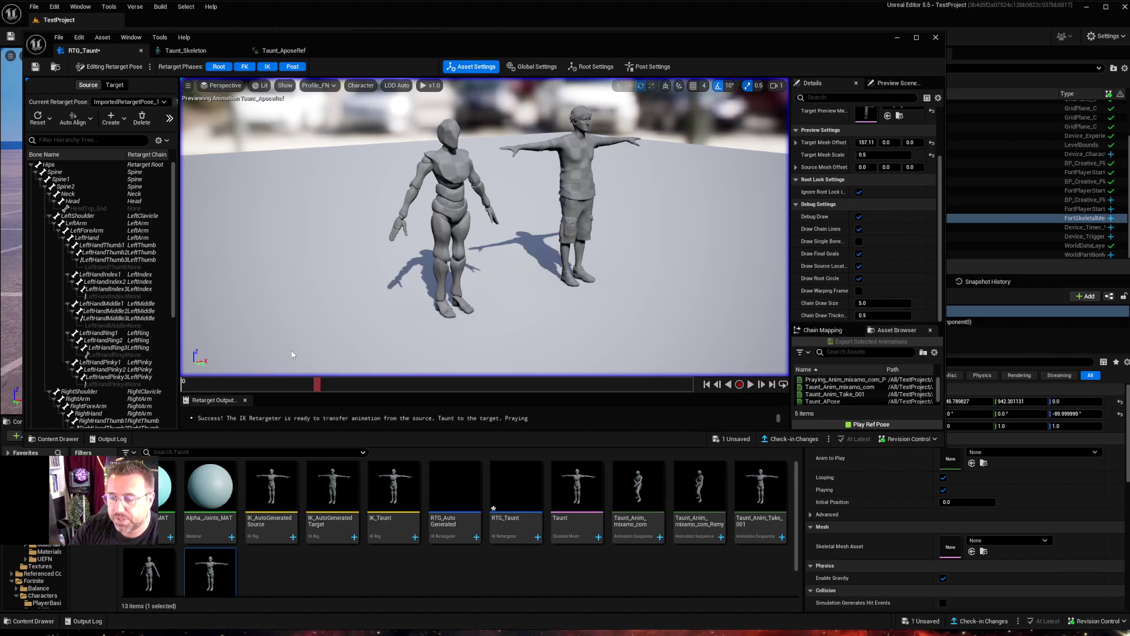
Preview the taunt, then the Praying animation on both characters, orbiting to inspect the kneeling motion.
left_click(826, 402)
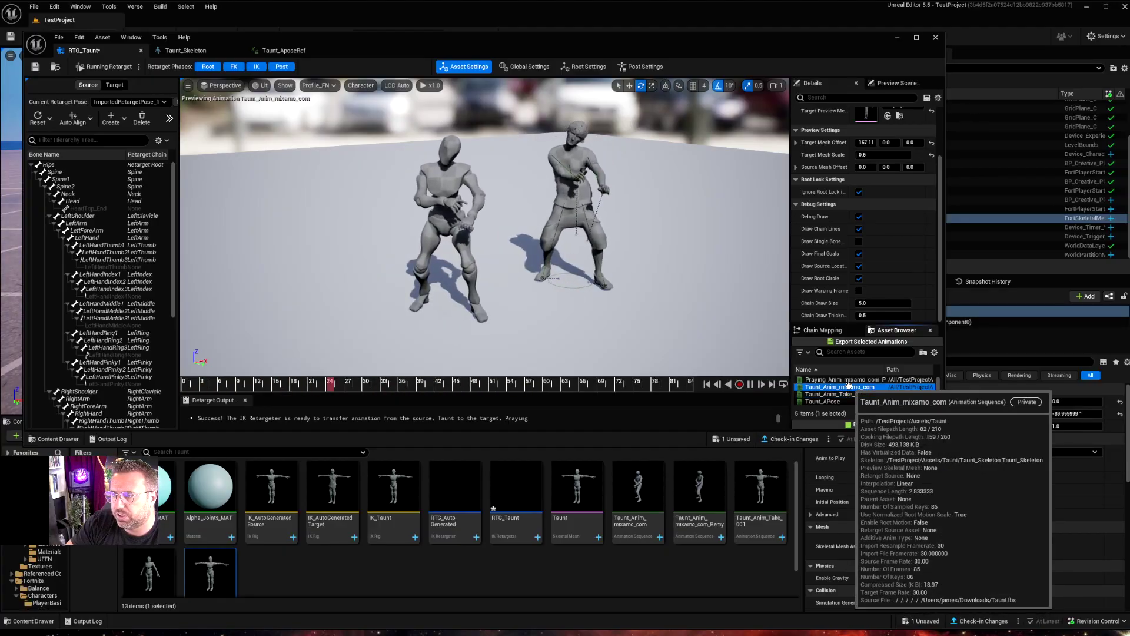
left_click_drag(555, 267, 366, 286)
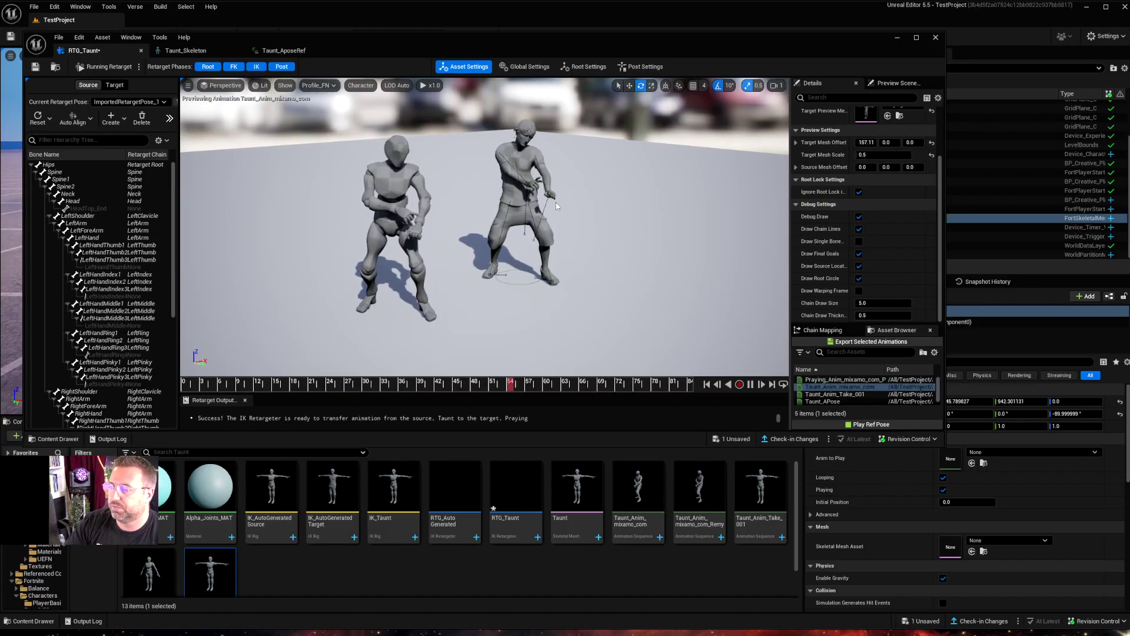
left_click(835, 381)
left_click_drag(576, 243, 575, 217)
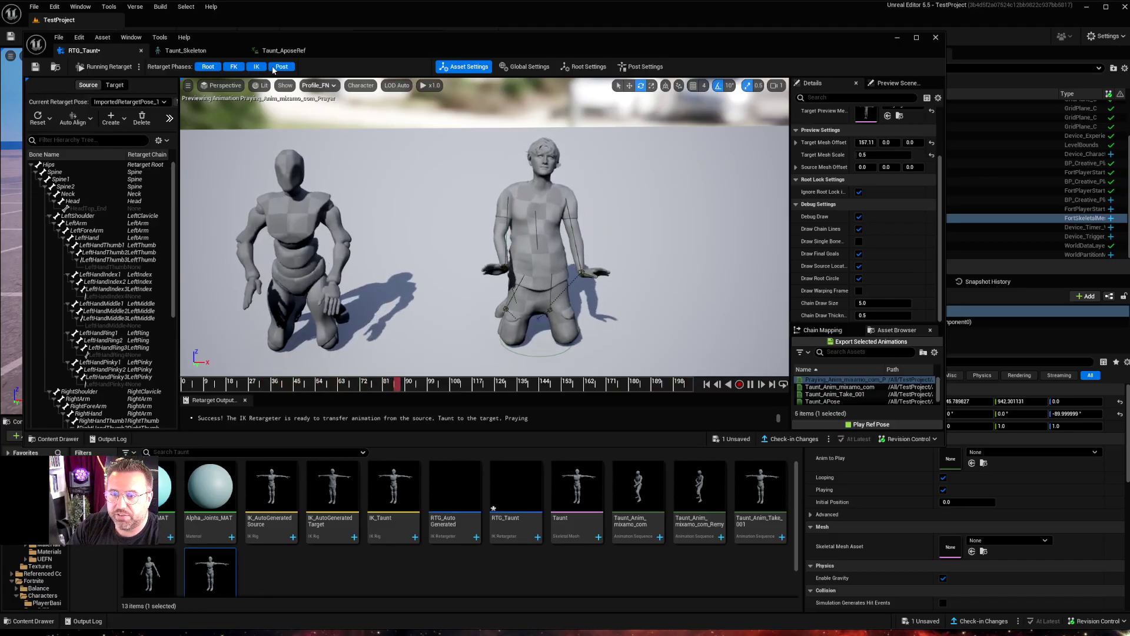
Compare the Default Pose, TRG_Pose_APose and CustomRetargetPose retarget poses, then select the Praying animation for export.
left_click(129, 102)
left_click(129, 112)
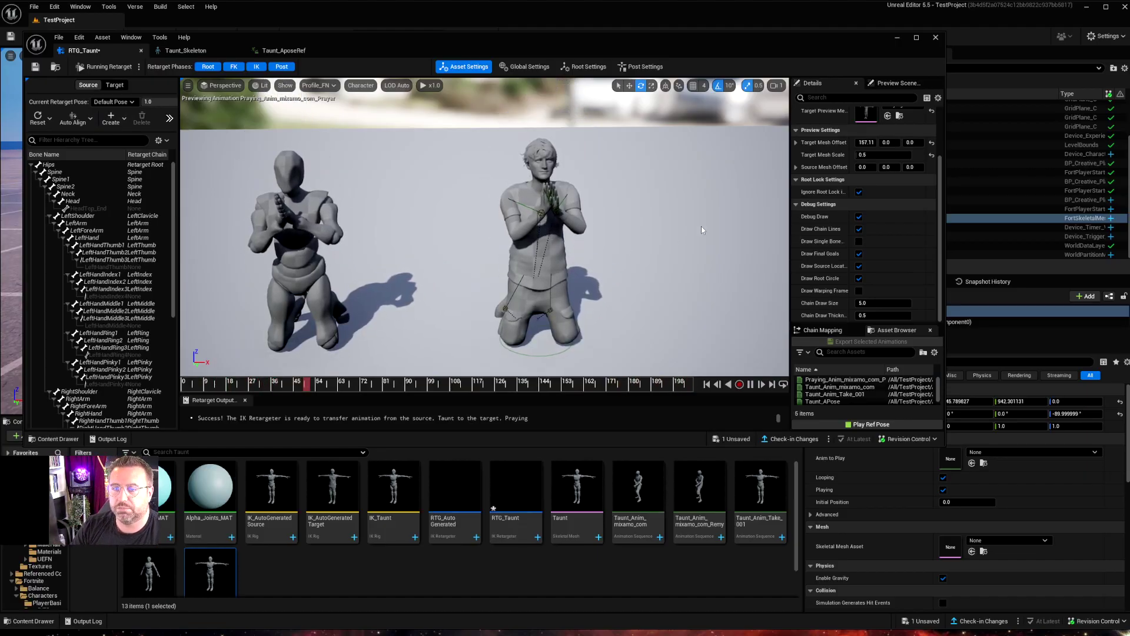
left_click(115, 102)
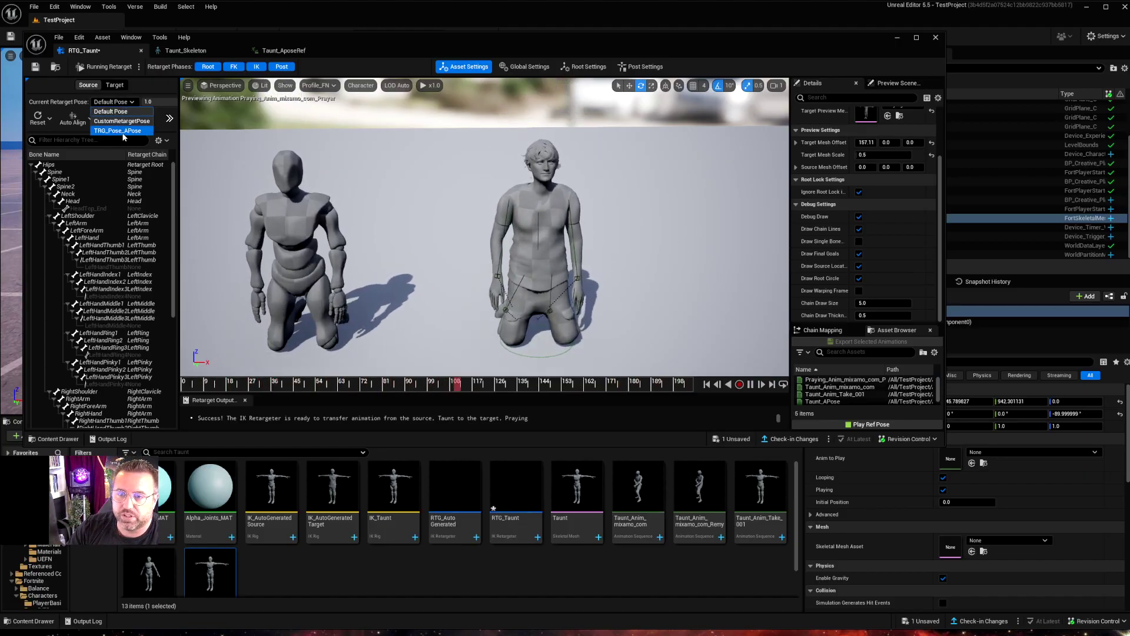
left_click(121, 131)
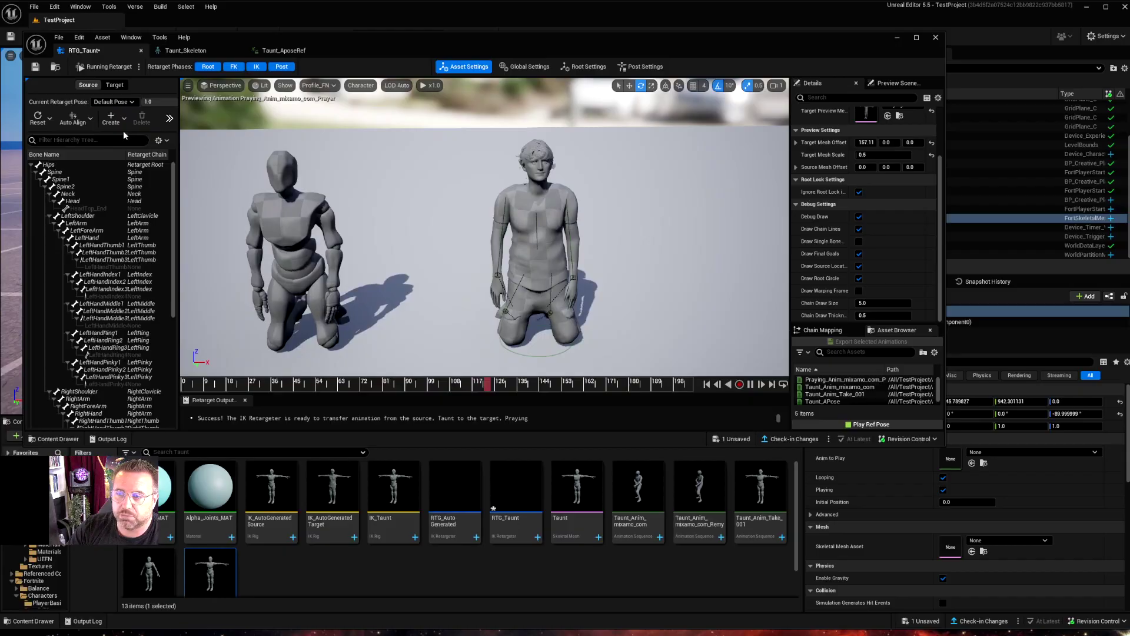
left_click(144, 103)
left_click(121, 121)
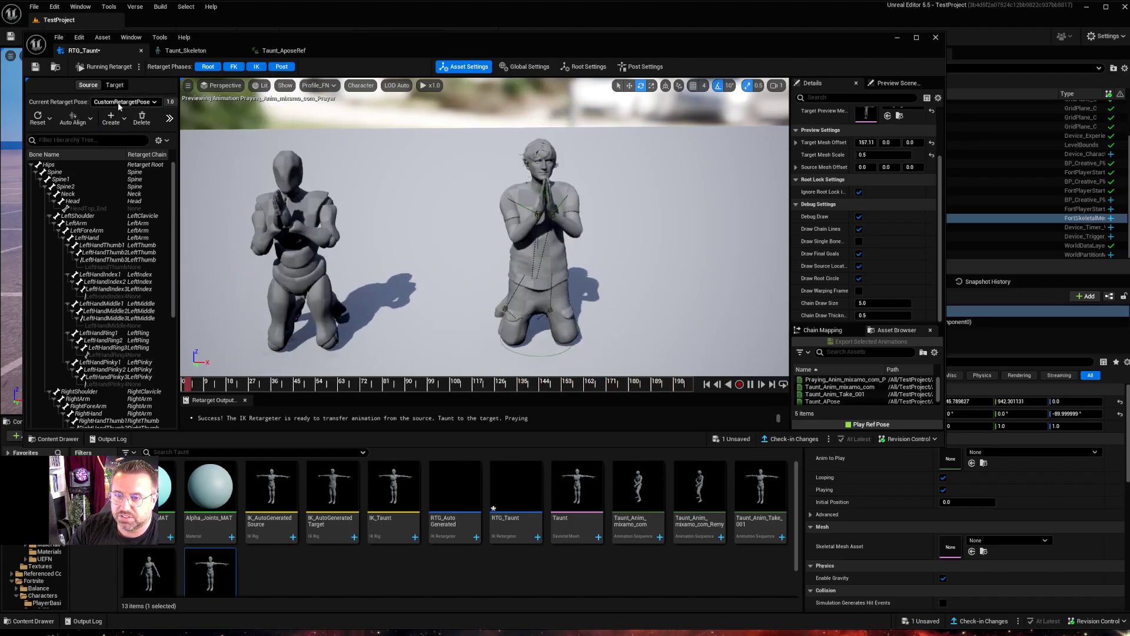
left_click(119, 103)
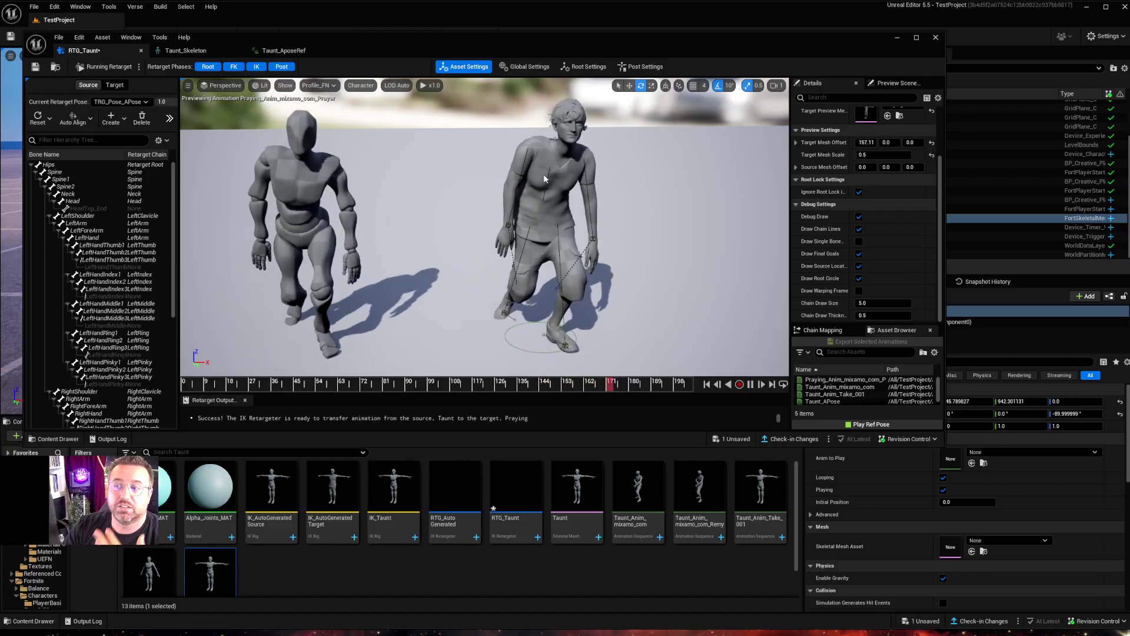
left_click(836, 380)
left_click(847, 342)
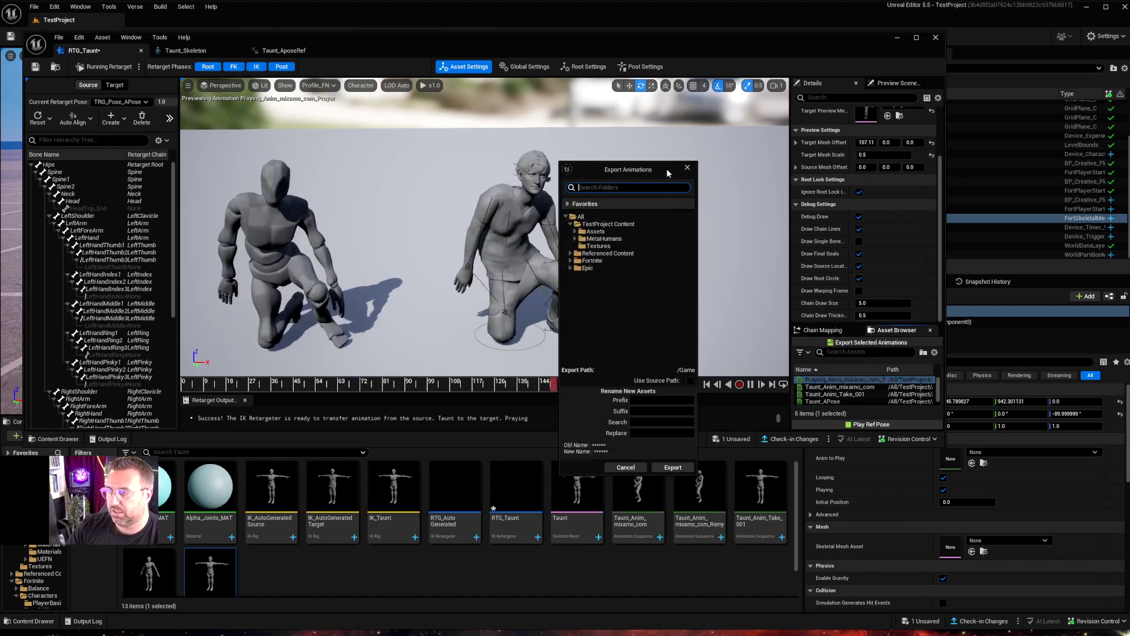
left_click(687, 168)
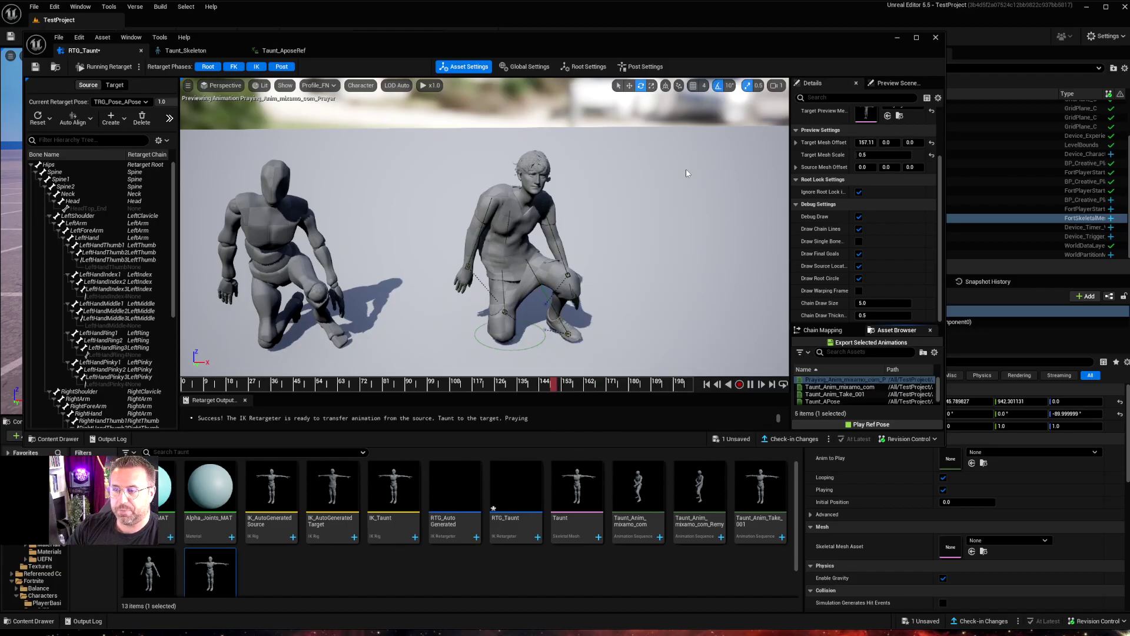